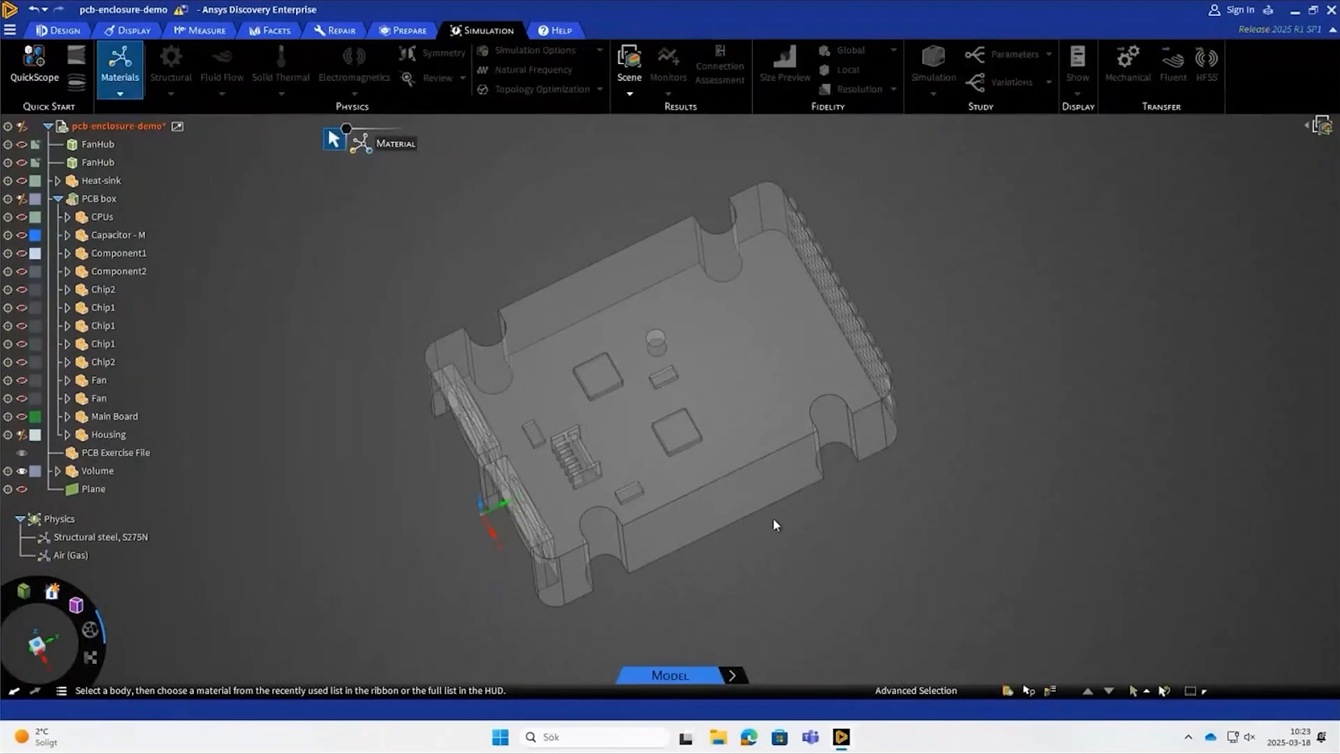
- Switch to the Explore stage and start a fan intake flow condition on the upper of the two ring-shaped fan faces
mouse_move(735, 681)
click(734, 676)
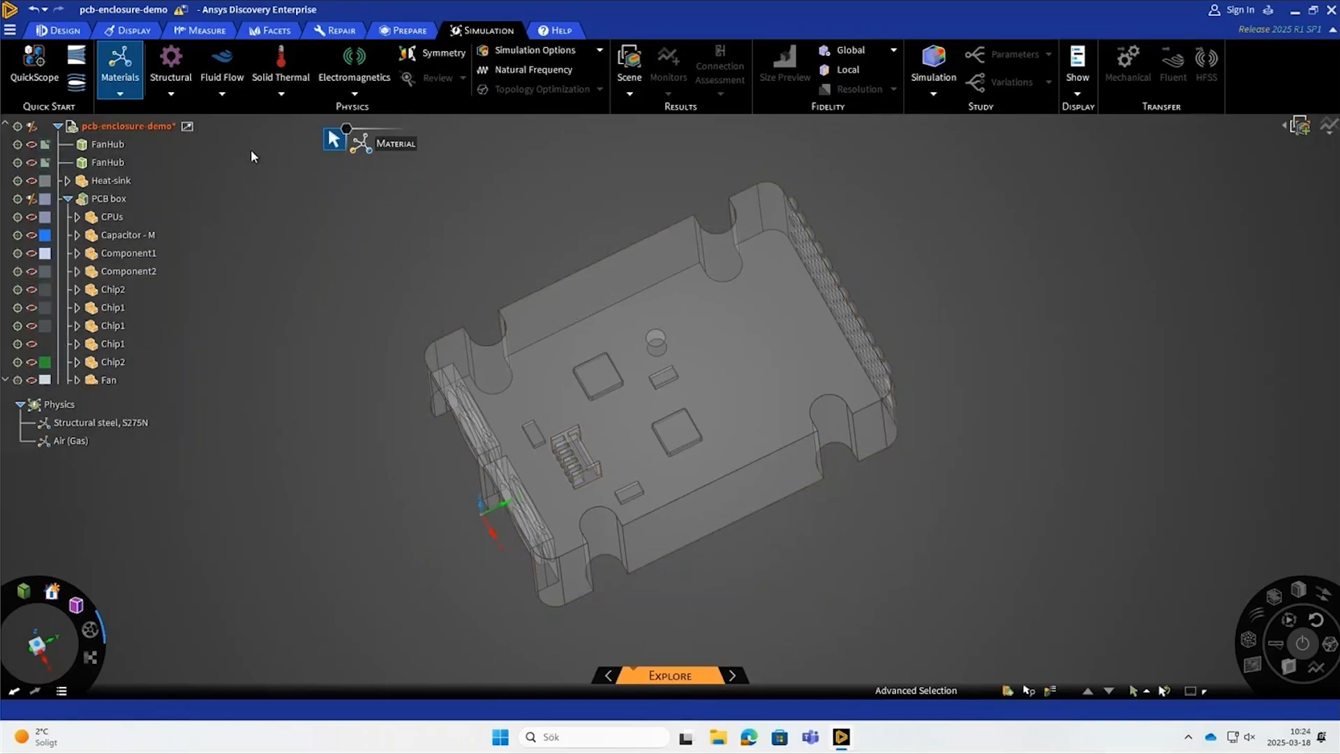
click(222, 89)
scroll(328, 429, up, 5)
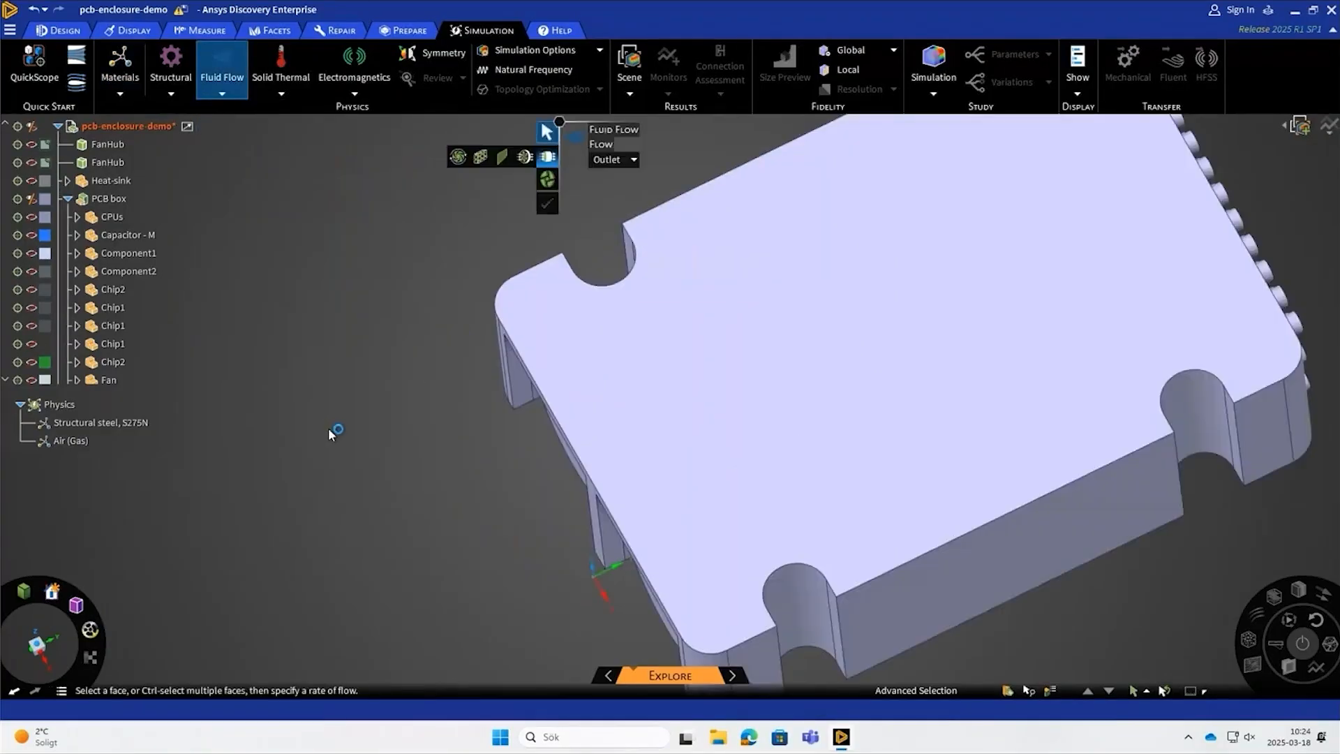
middle_drag(328, 428, 391, 406)
scroll(394, 401, down, 6)
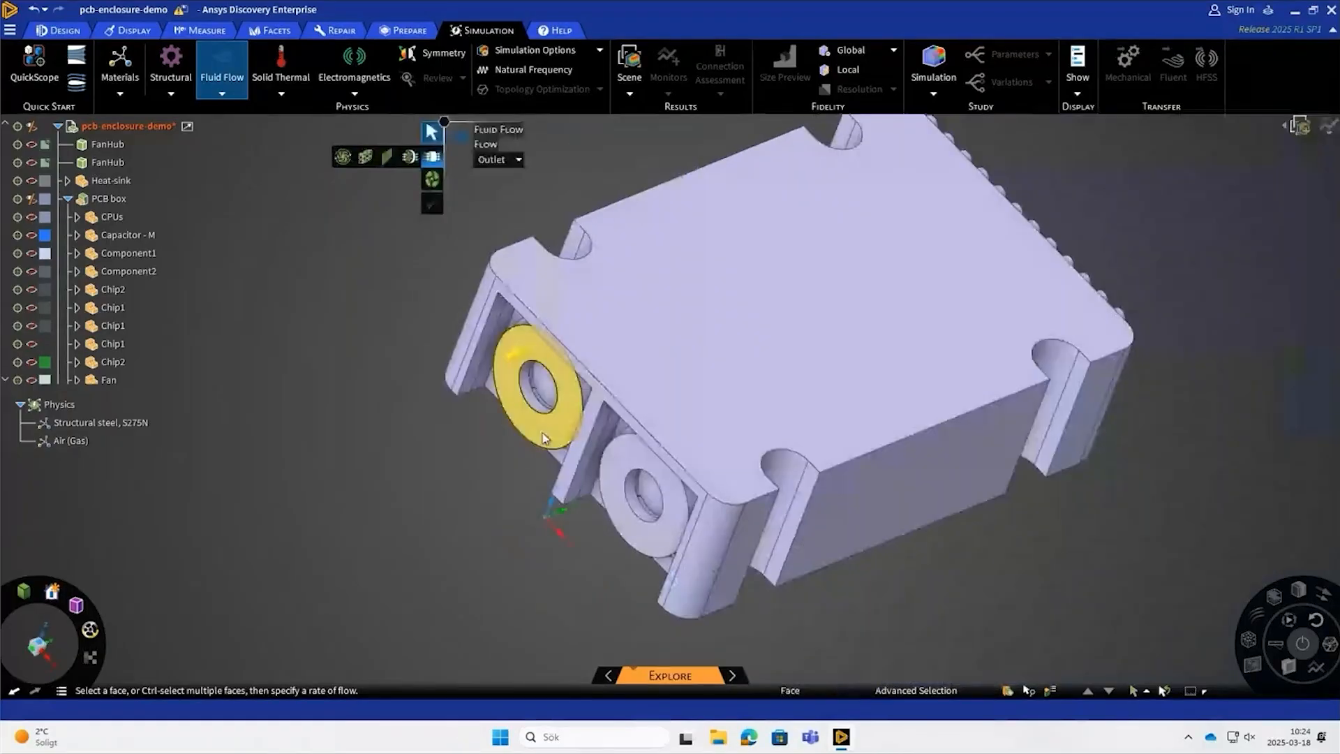
click(545, 437)
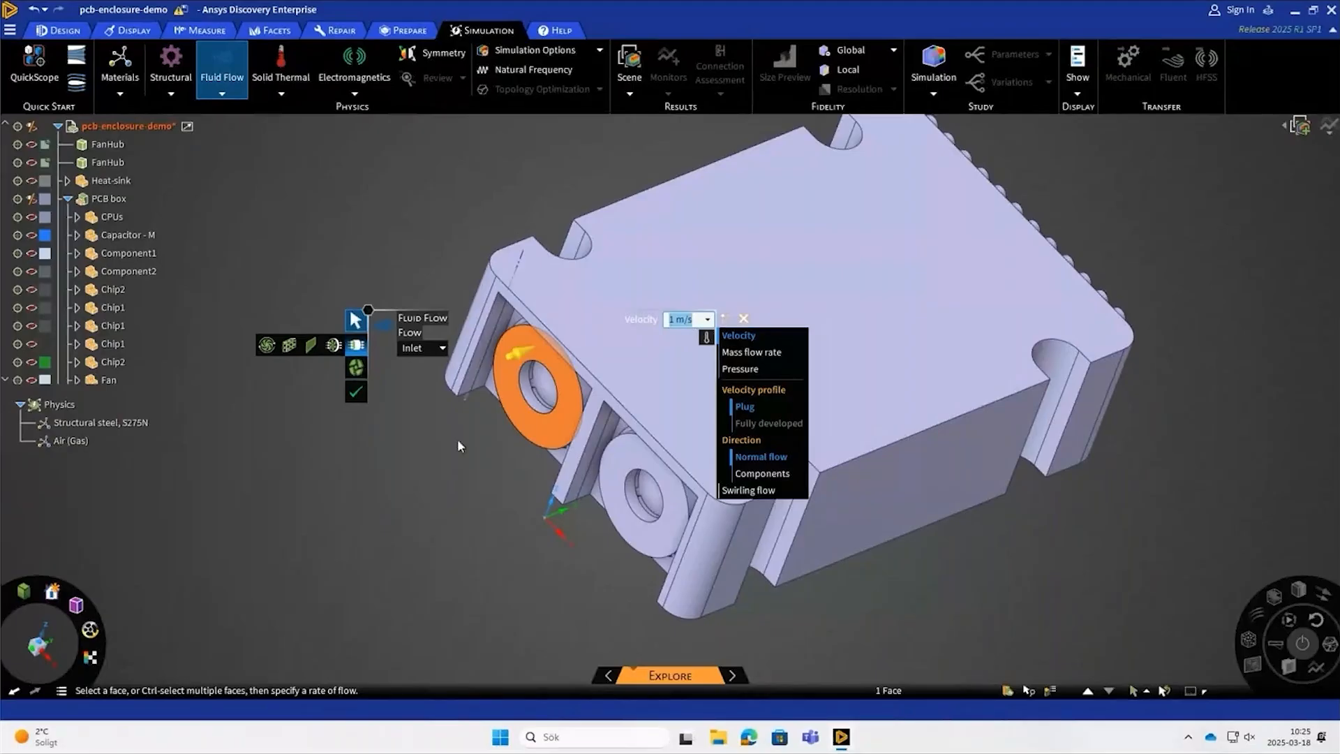
click(332, 345)
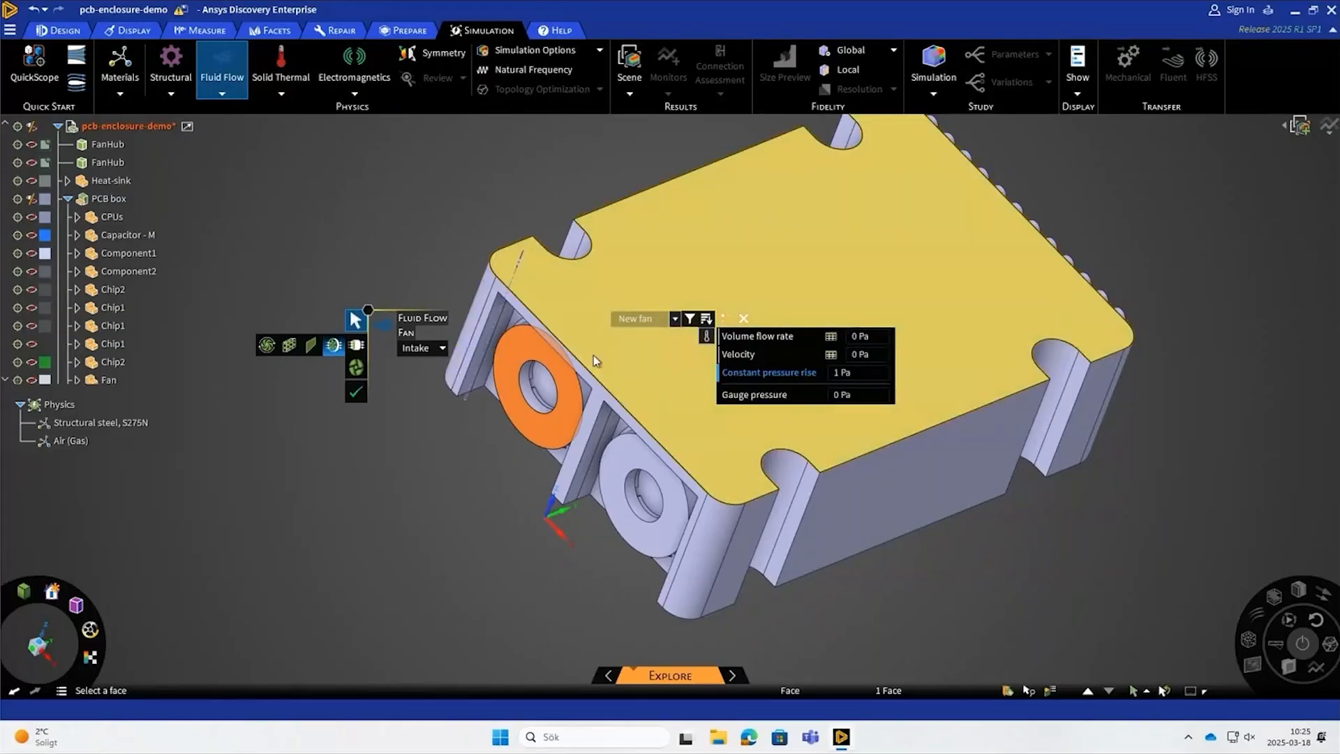
- Check the fan ordering and area-matching options, and filter the fan library to the manufacturer Panasonic
click(706, 319)
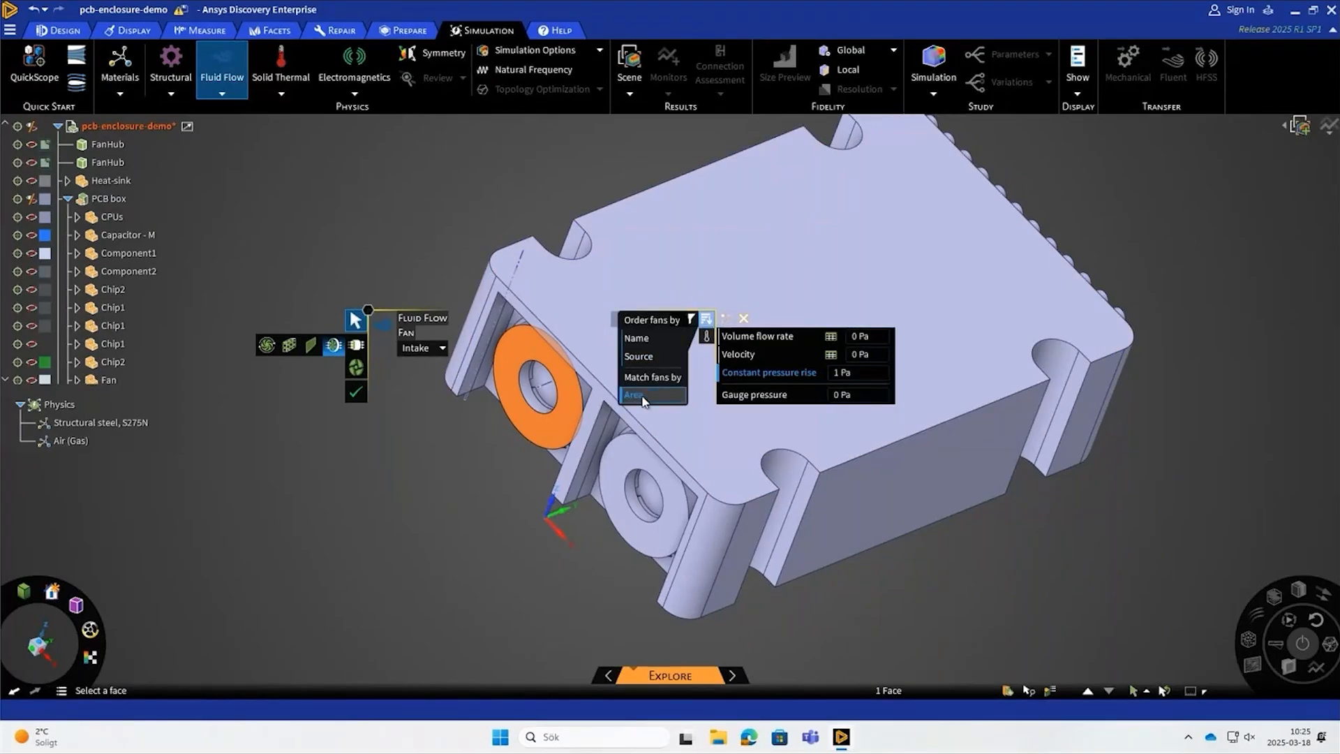
click(706, 323)
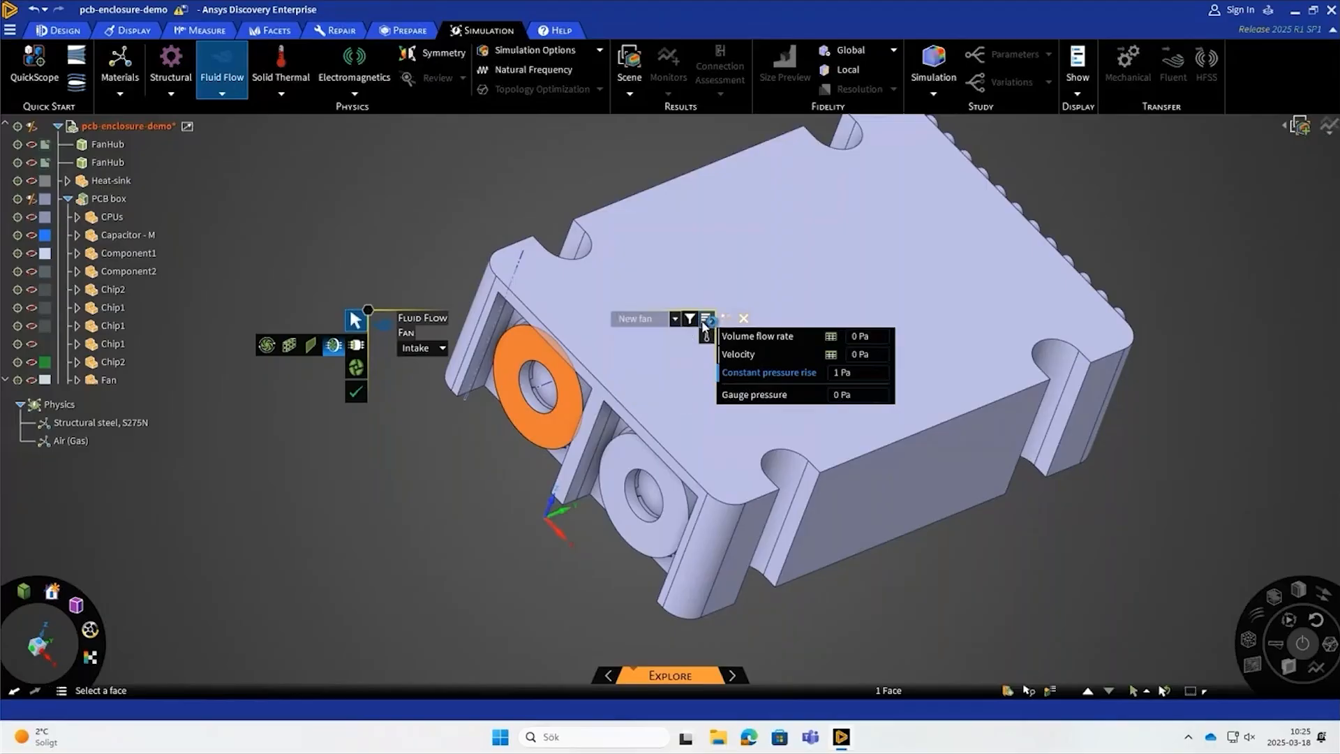
click(691, 320)
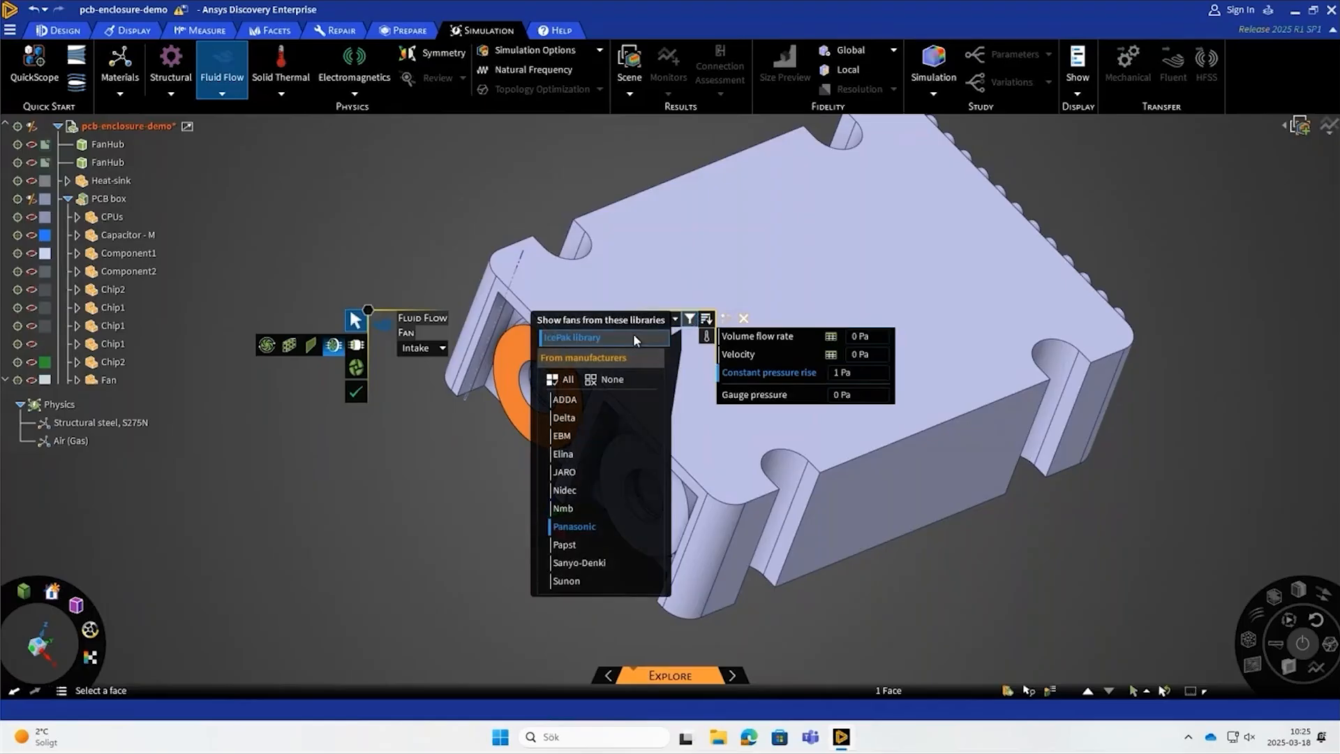
click(596, 527)
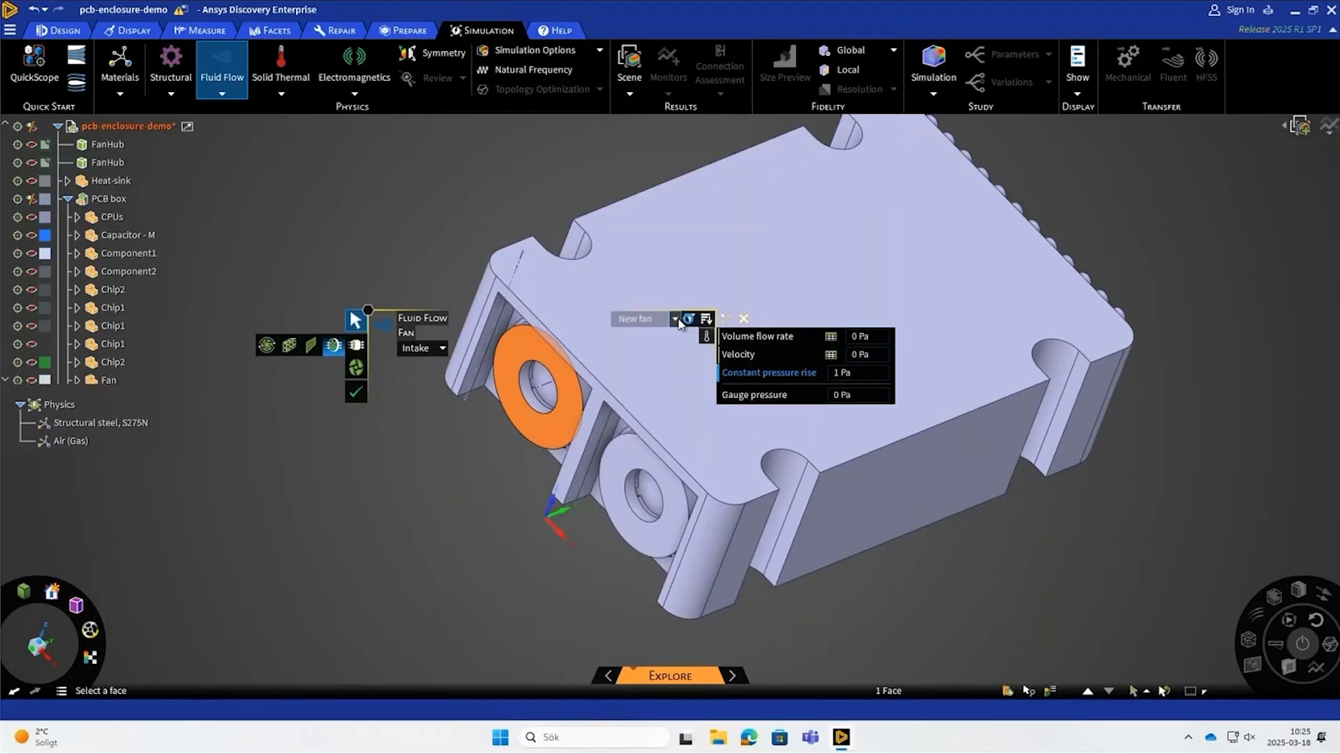
- Assign fan model ASEN10211 to the intake, view its volume flow versus pressure table, and create the fan condition
click(677, 320)
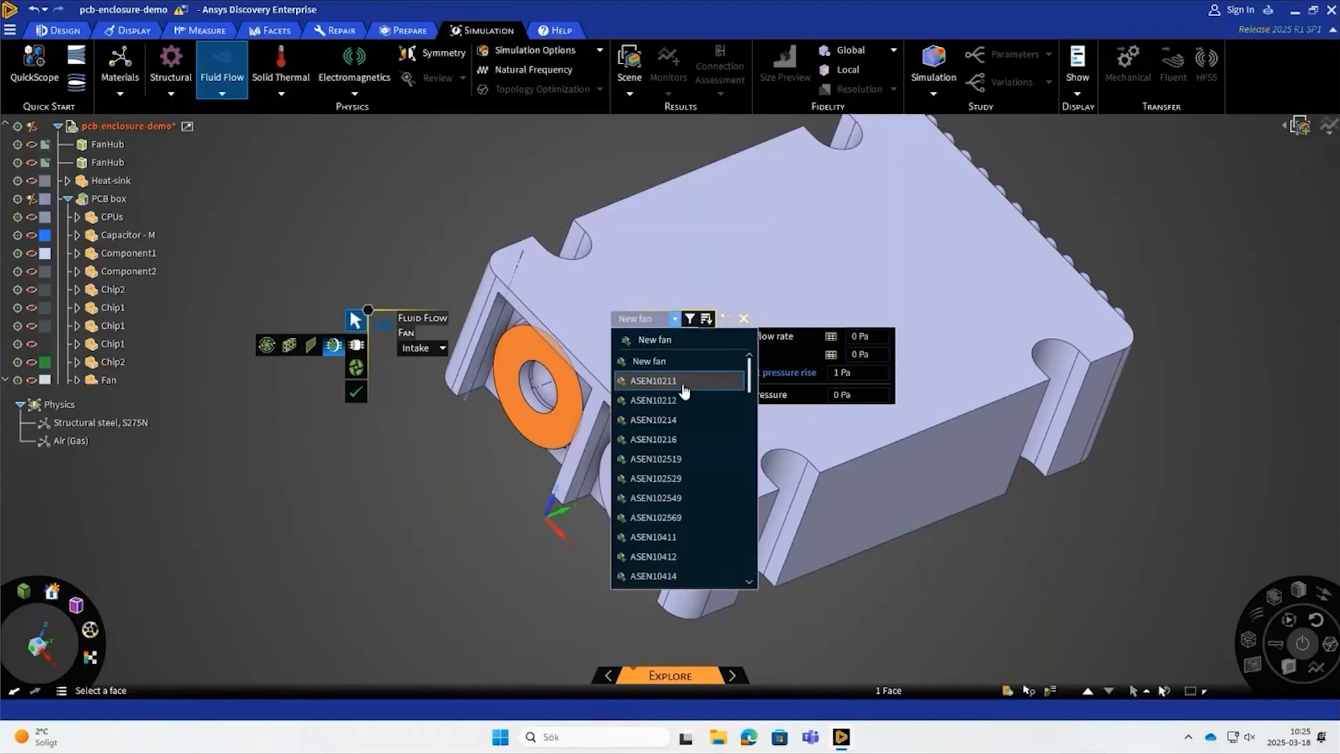
click(684, 389)
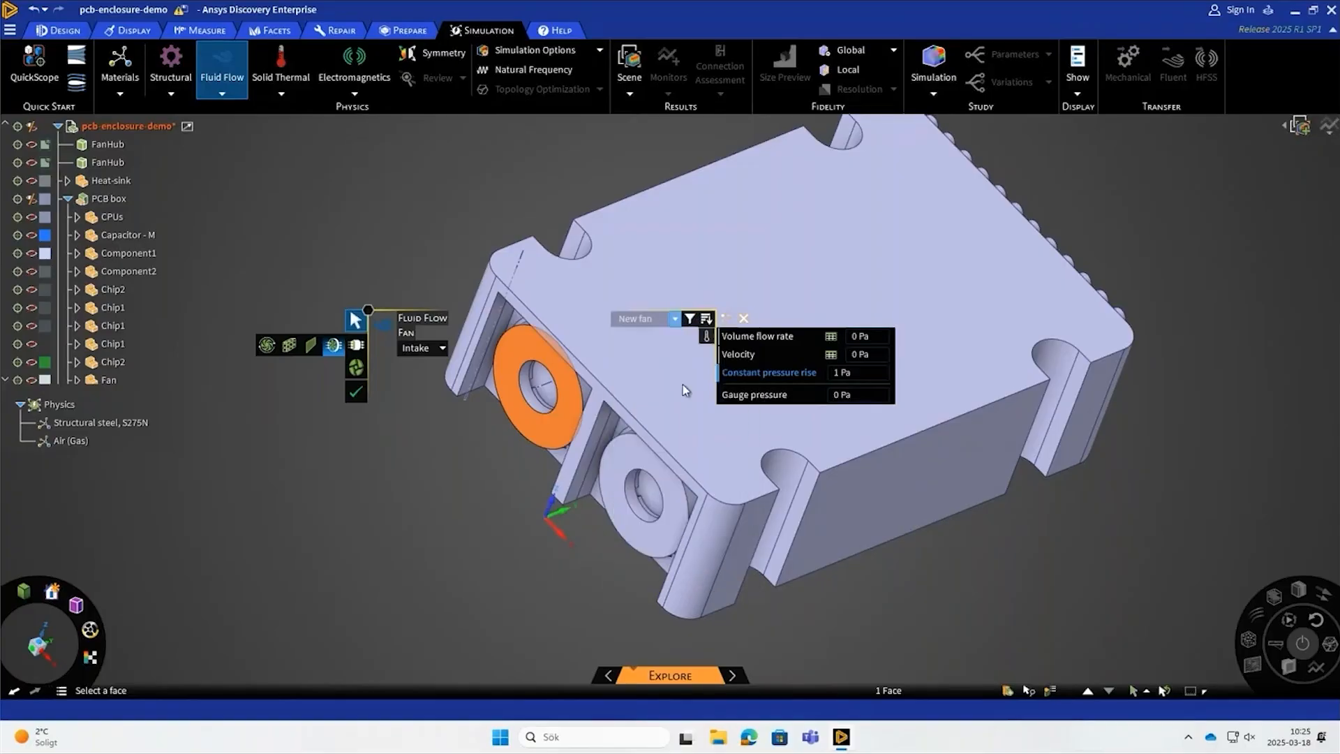
click(830, 337)
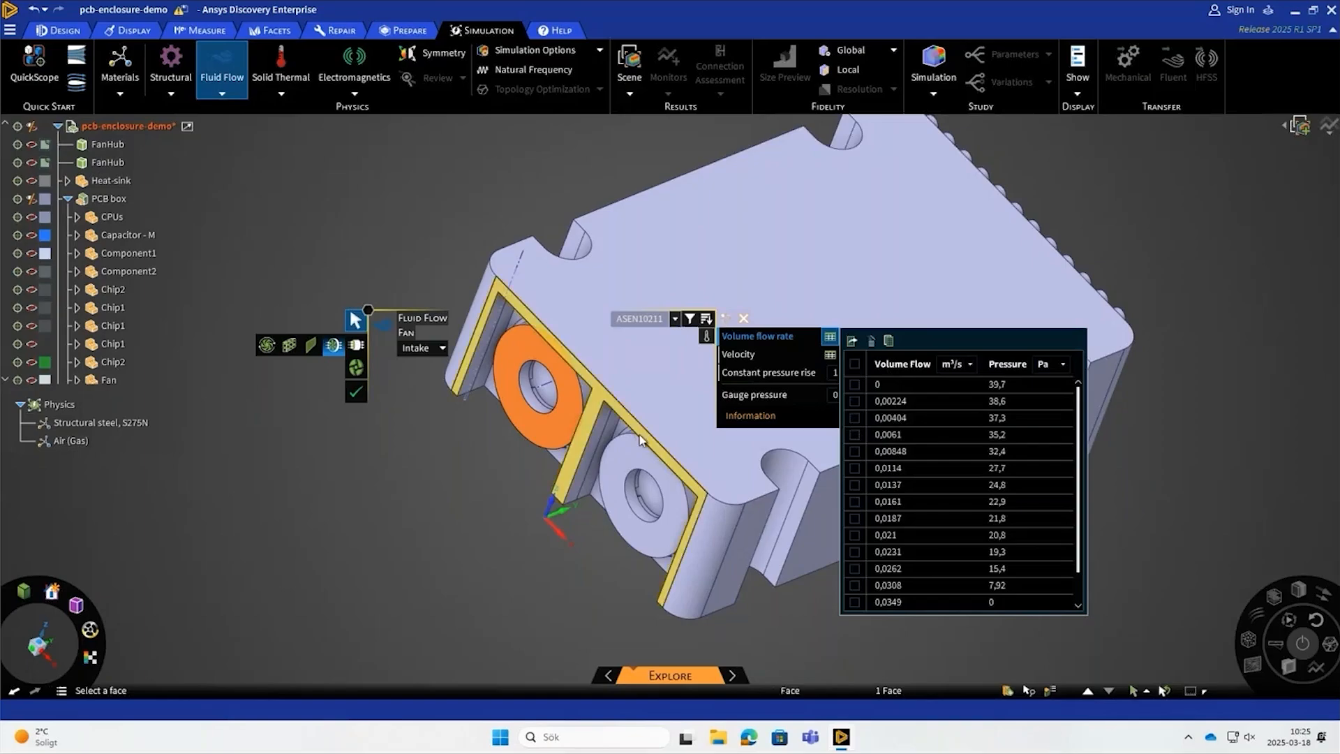
click(354, 394)
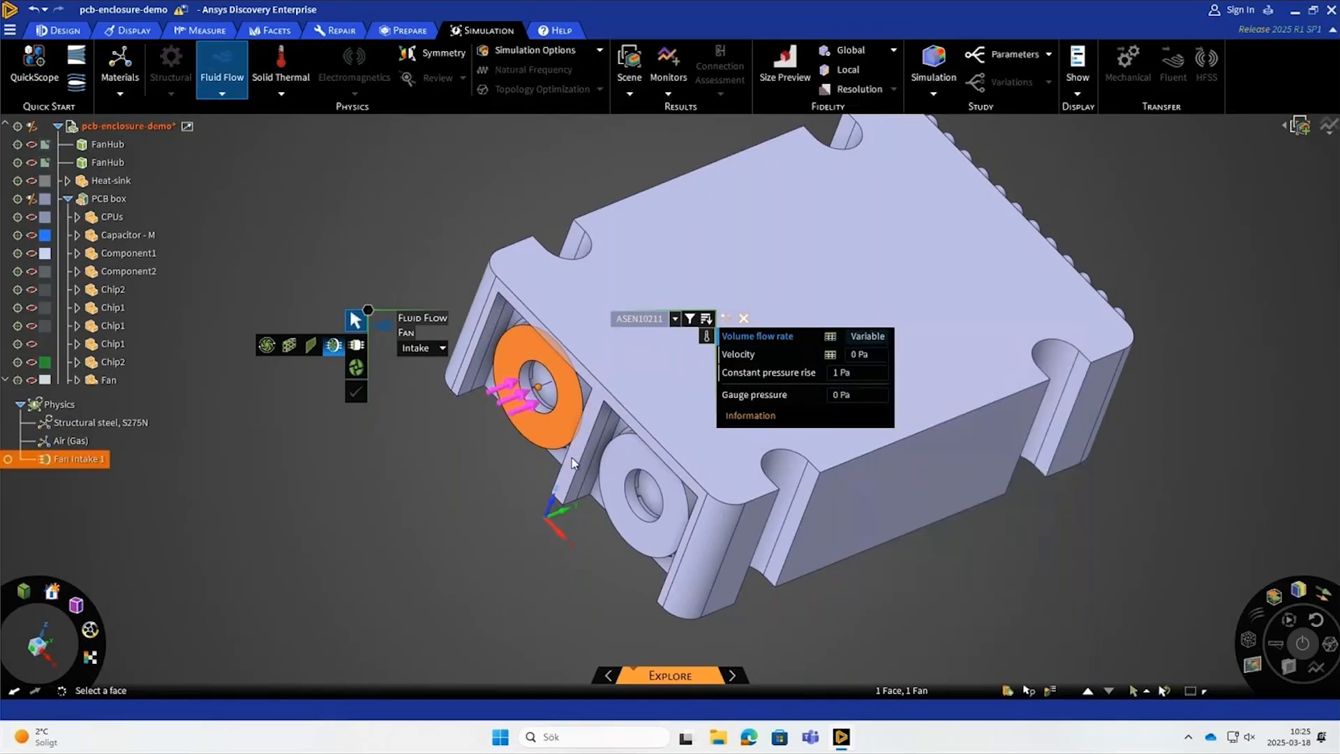
- Create a second fan intake on the other ring-shaped face using fan model ASEN10211
click(636, 472)
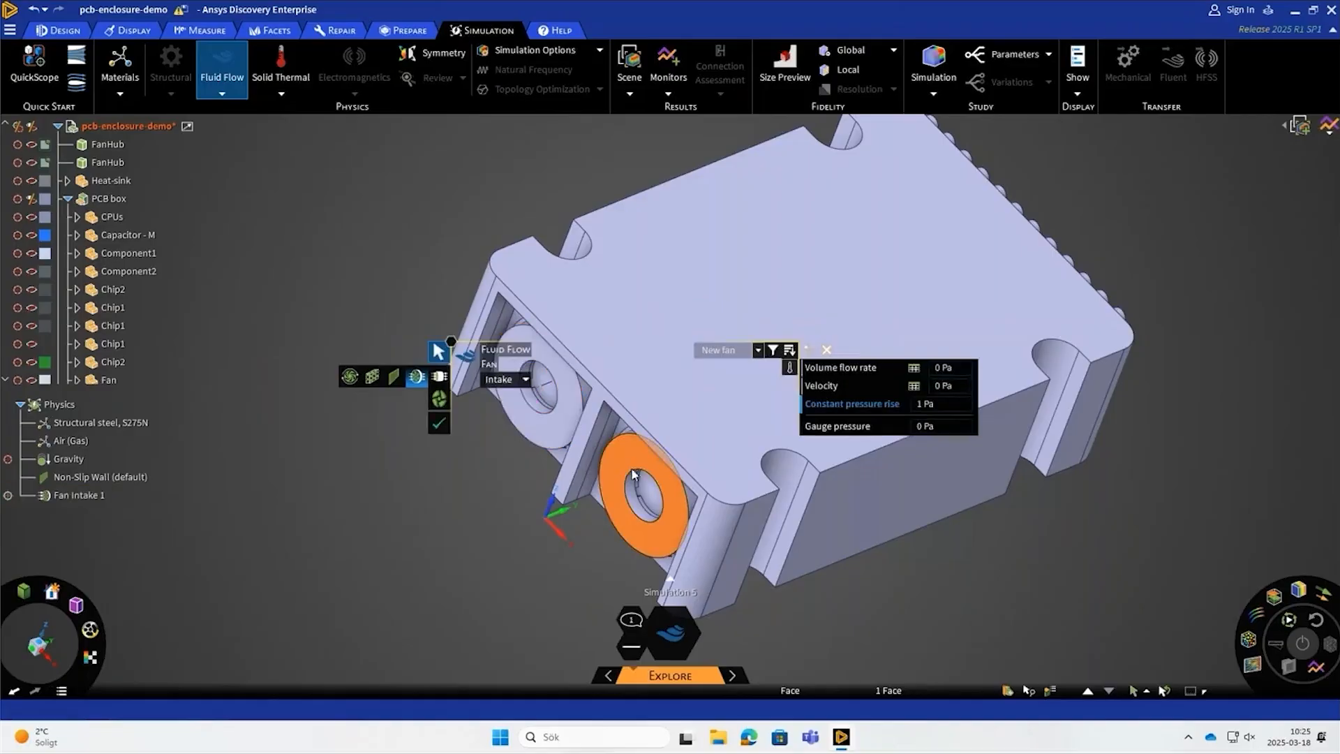
click(757, 350)
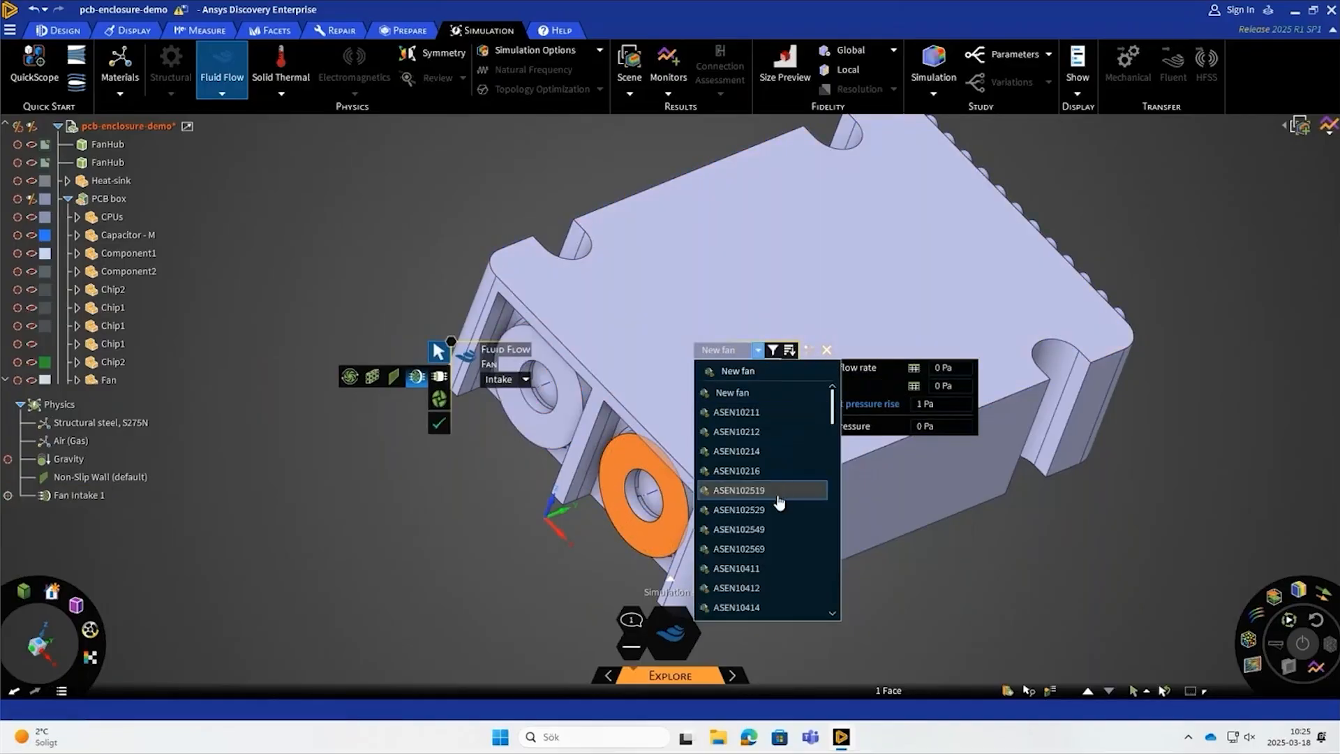
click(737, 413)
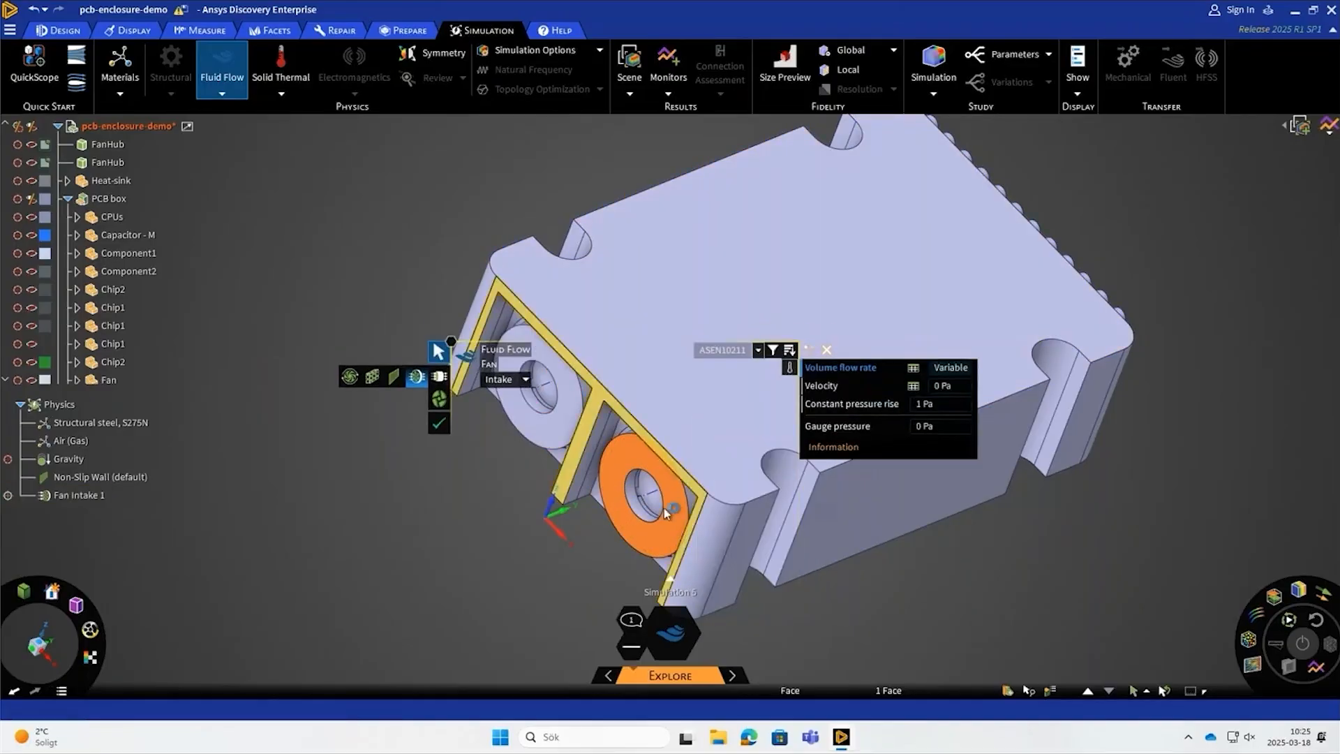
click(441, 426)
- Select all coincident end faces of the vent holes with Power Selection and define them as a flow outlet at 0 Pa pressure
middle_drag(451, 490, 855, 362)
scroll(855, 363, up, 3)
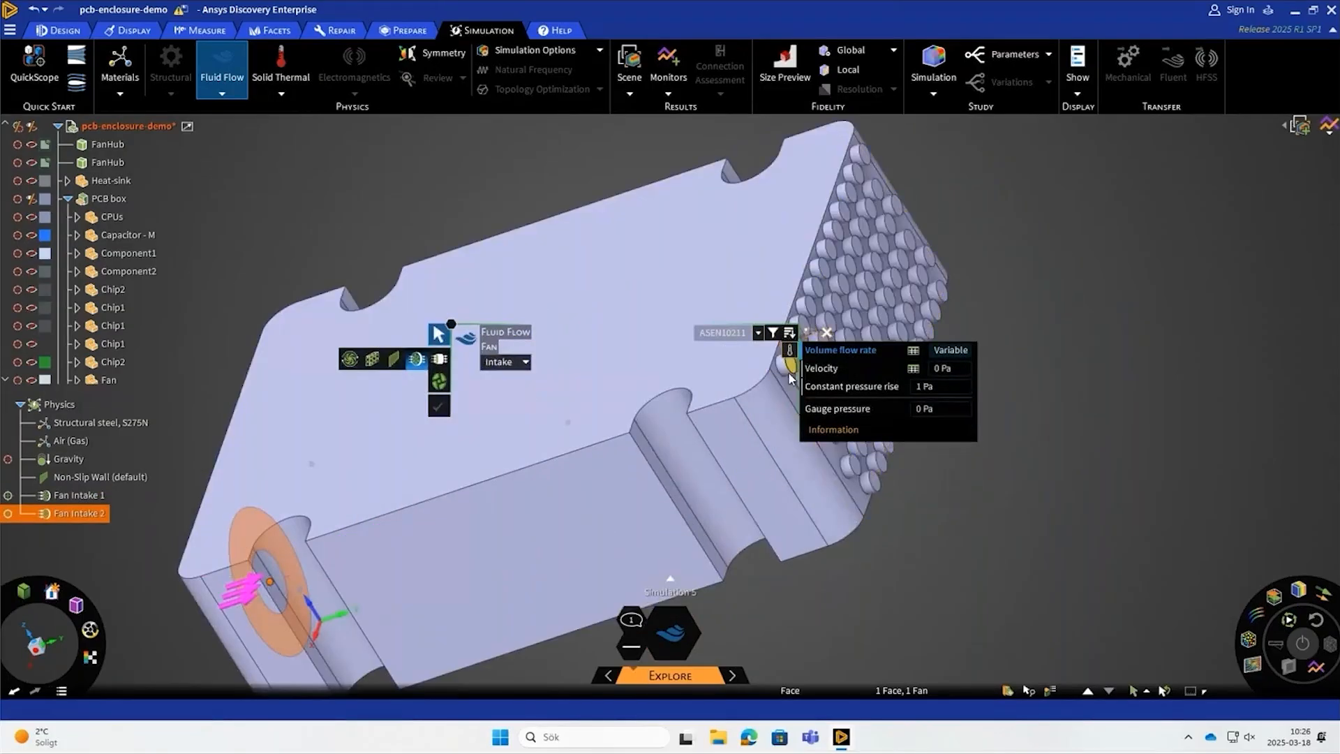
scroll(572, 344, down, 5)
scroll(587, 355, up, 4)
scroll(589, 355, up, 4)
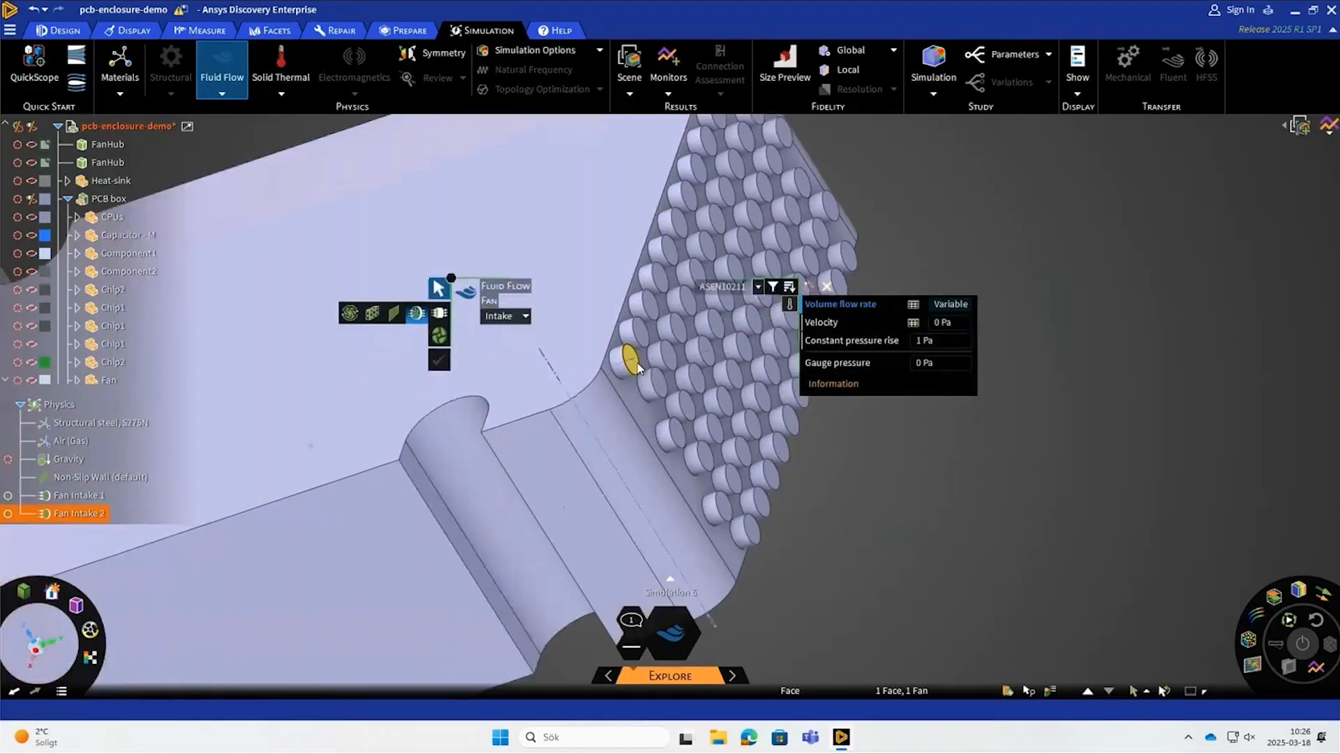
click(634, 362)
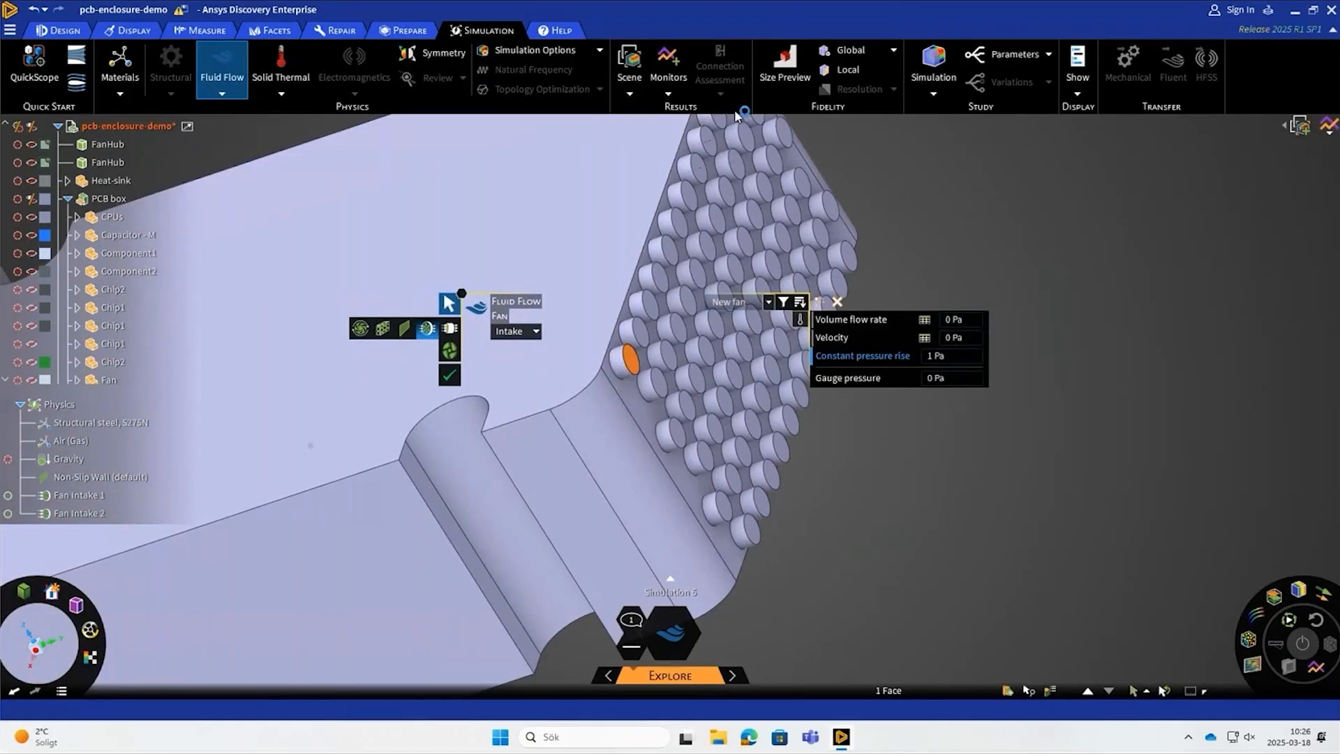
click(1030, 691)
click(1115, 475)
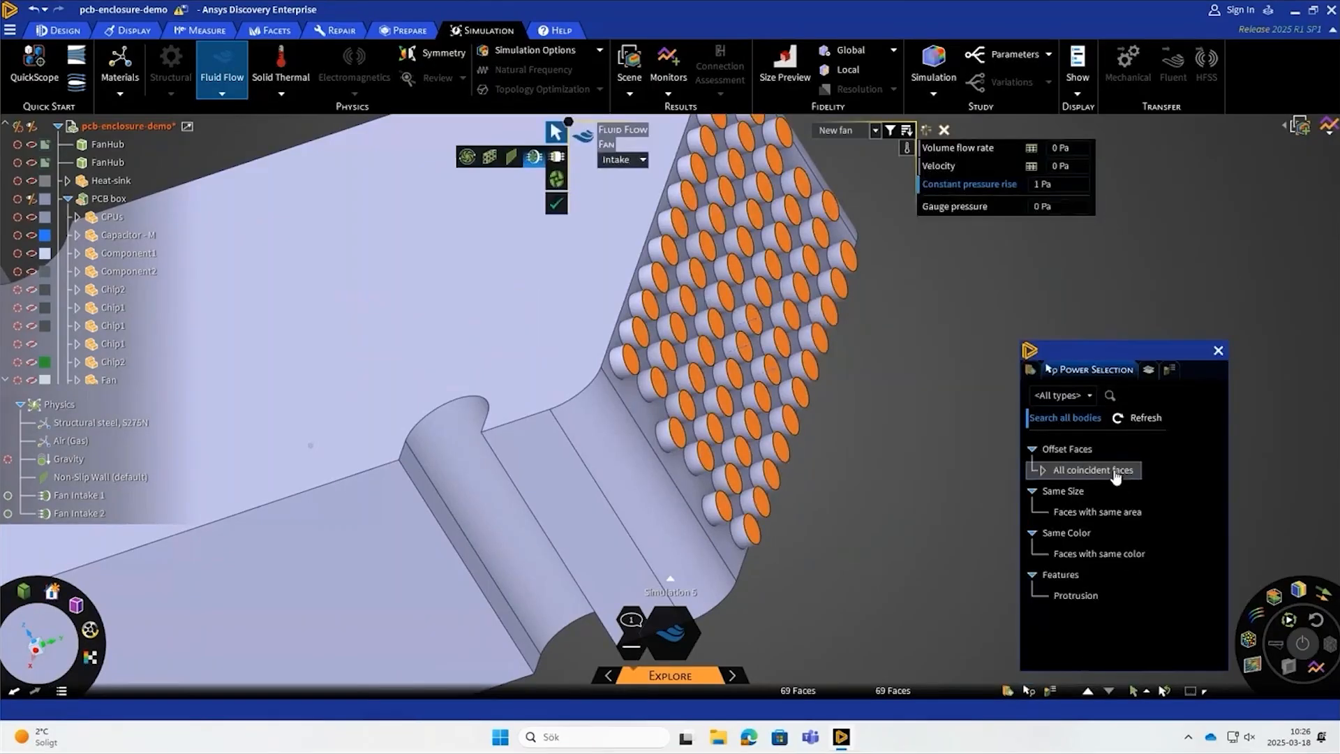
scroll(910, 334, down, 1)
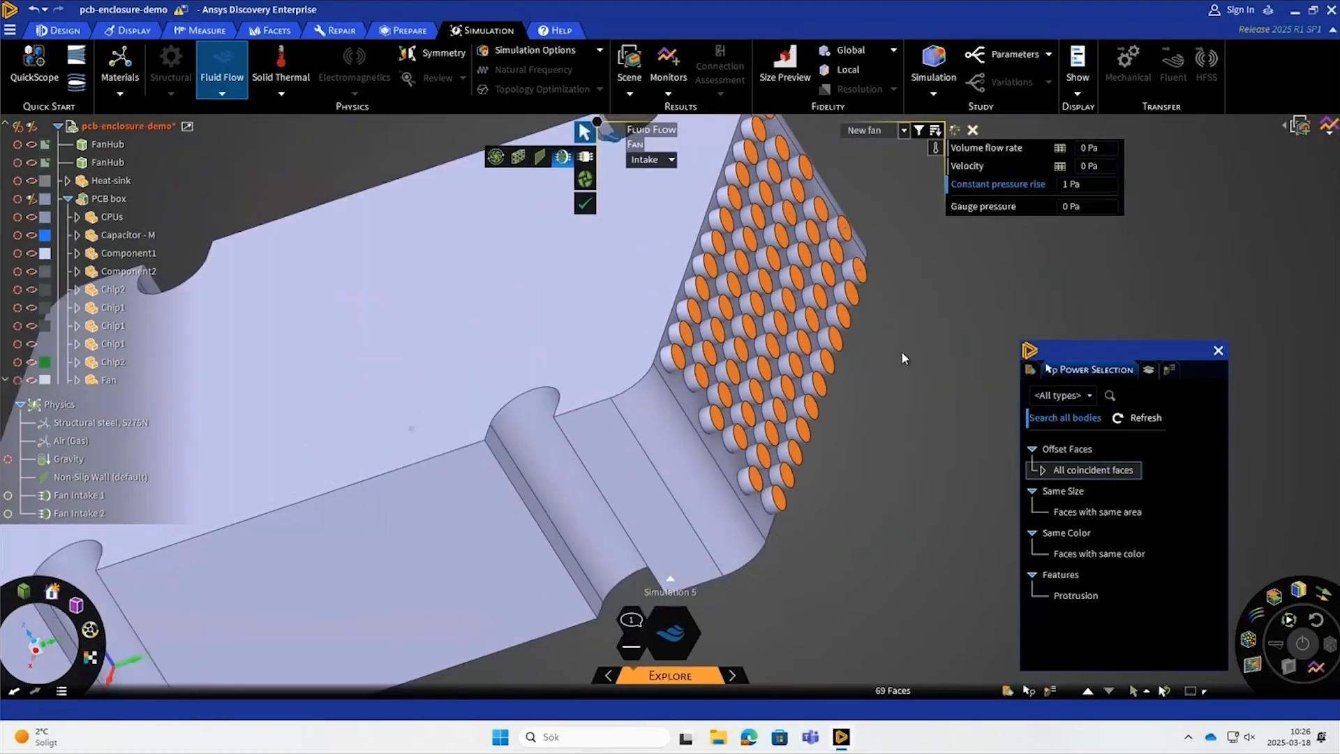
scroll(904, 354, down, 1)
click(606, 160)
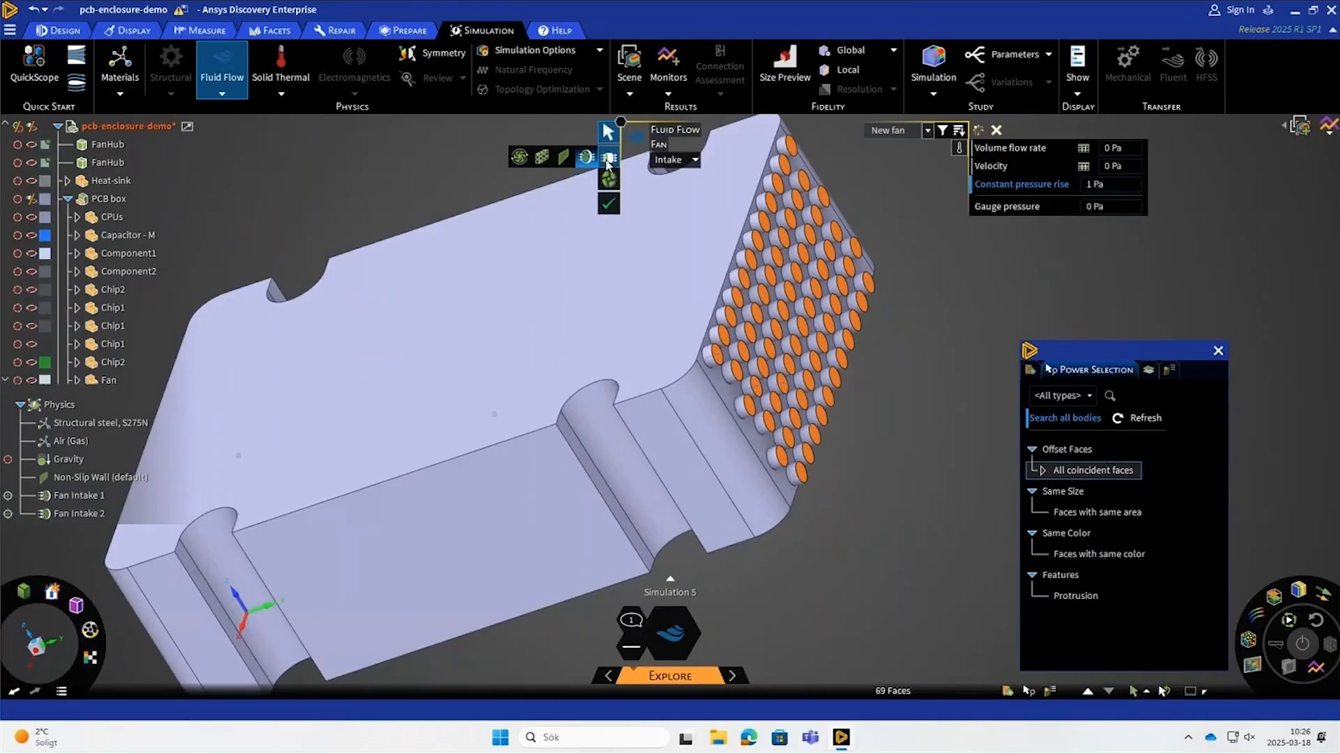
click(607, 161)
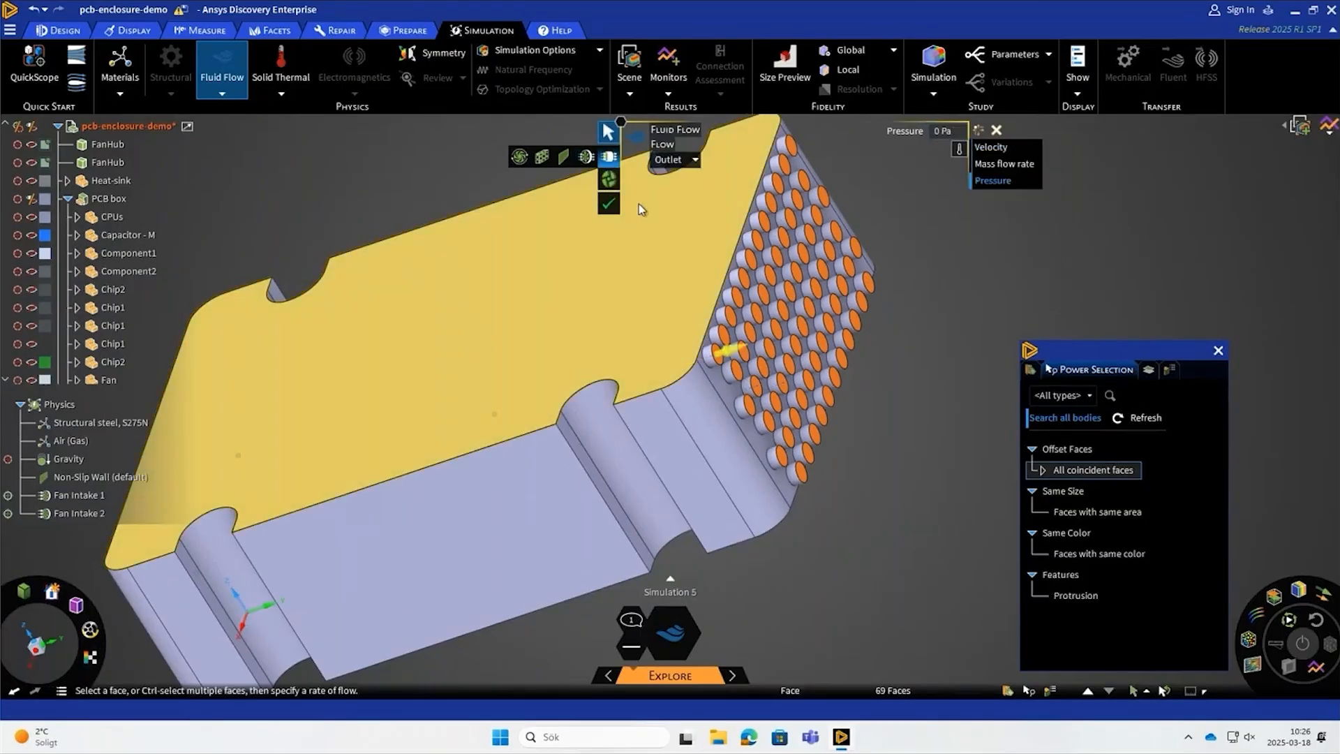
click(610, 206)
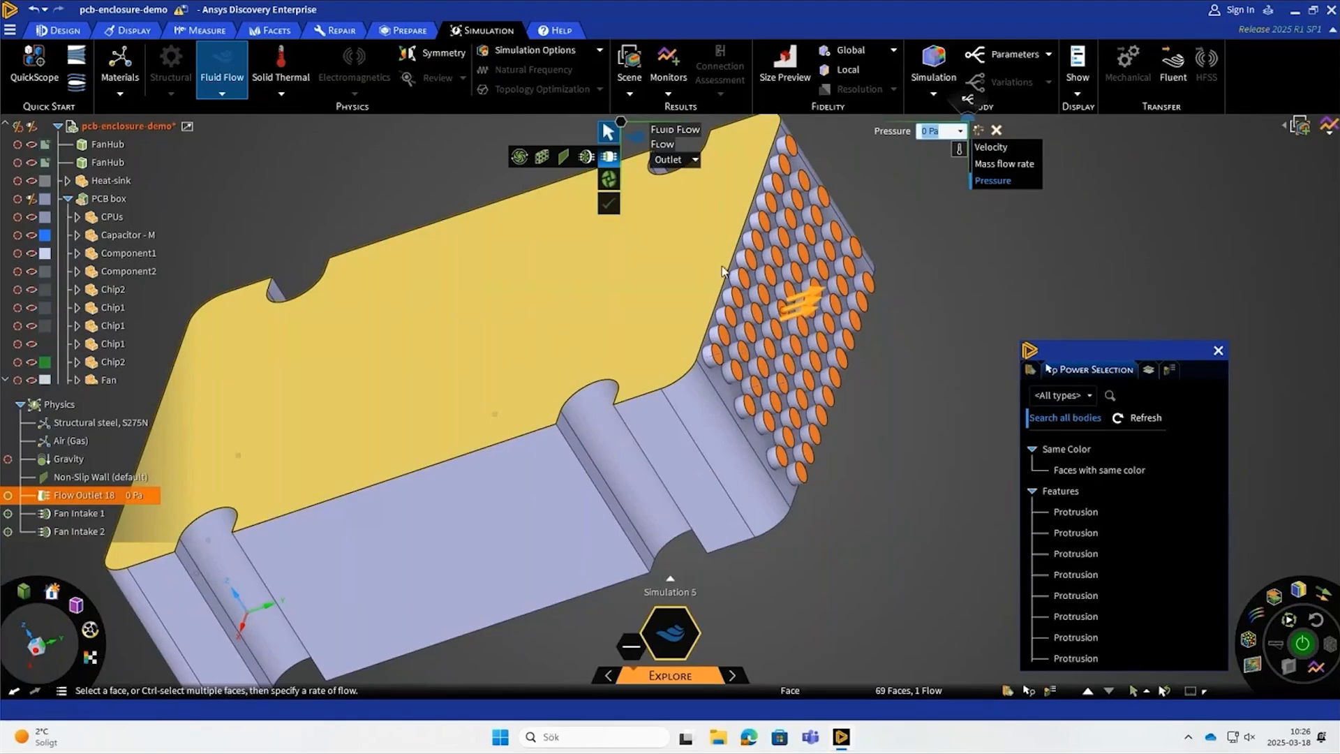
- Clear the vent outlet selection and close Power Selection
scroll(521, 353, down, 5)
click(541, 576)
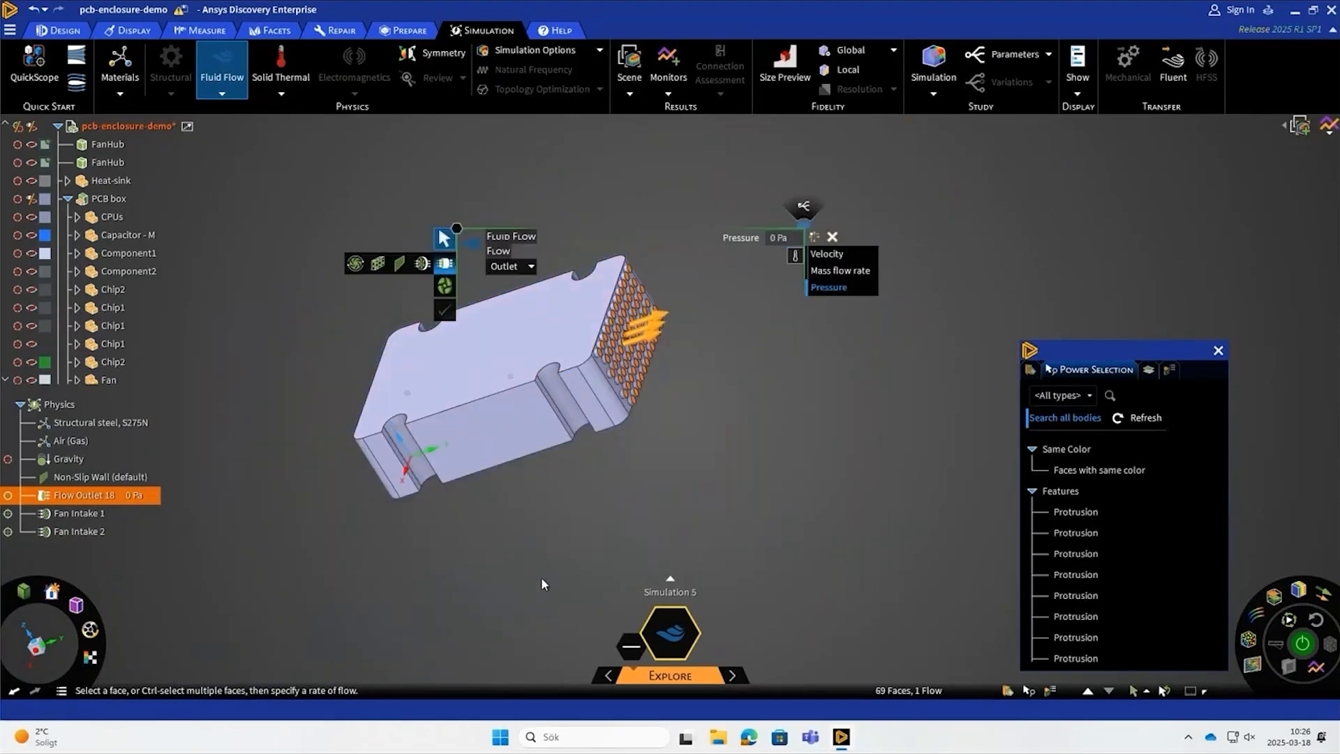
middle_drag(505, 547, 704, 538)
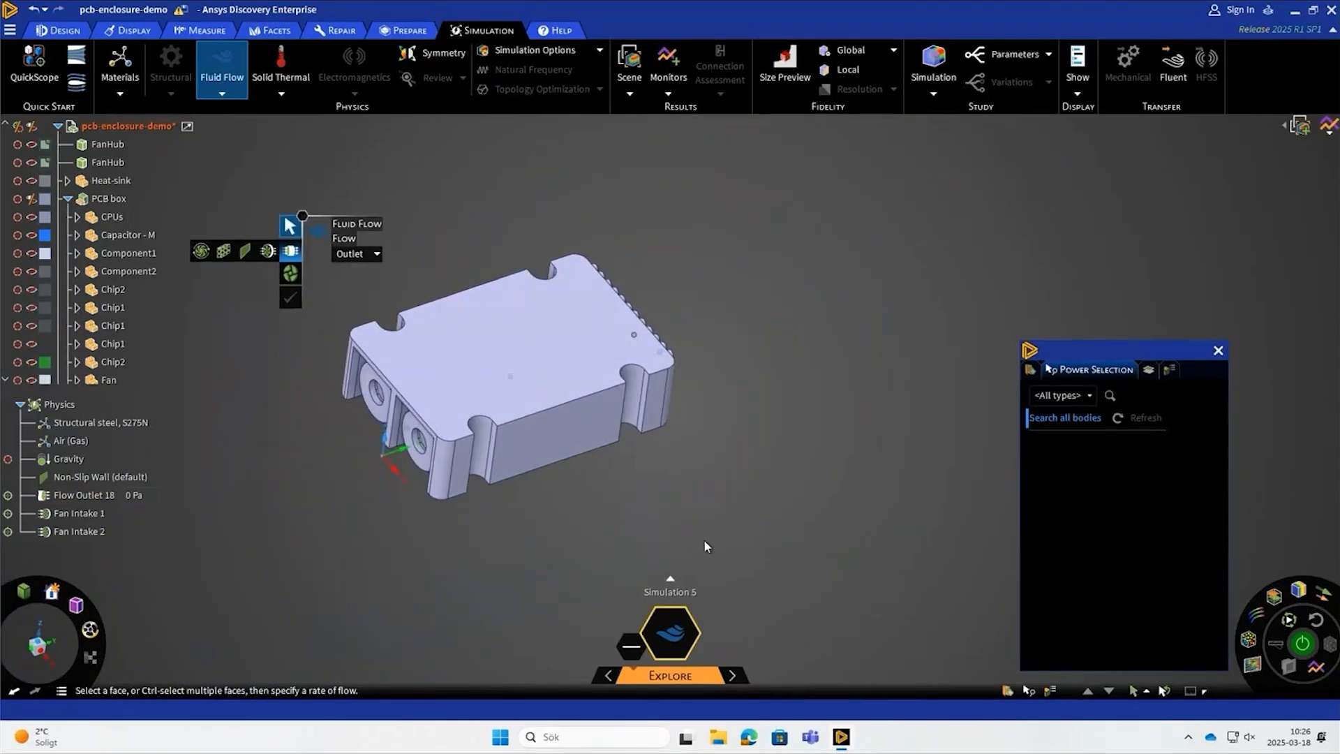
click(1218, 351)
- Raise the Explore fidelity to about mid-range, then run the fluid flow simulation and stop the solver
mouse_move(640, 677)
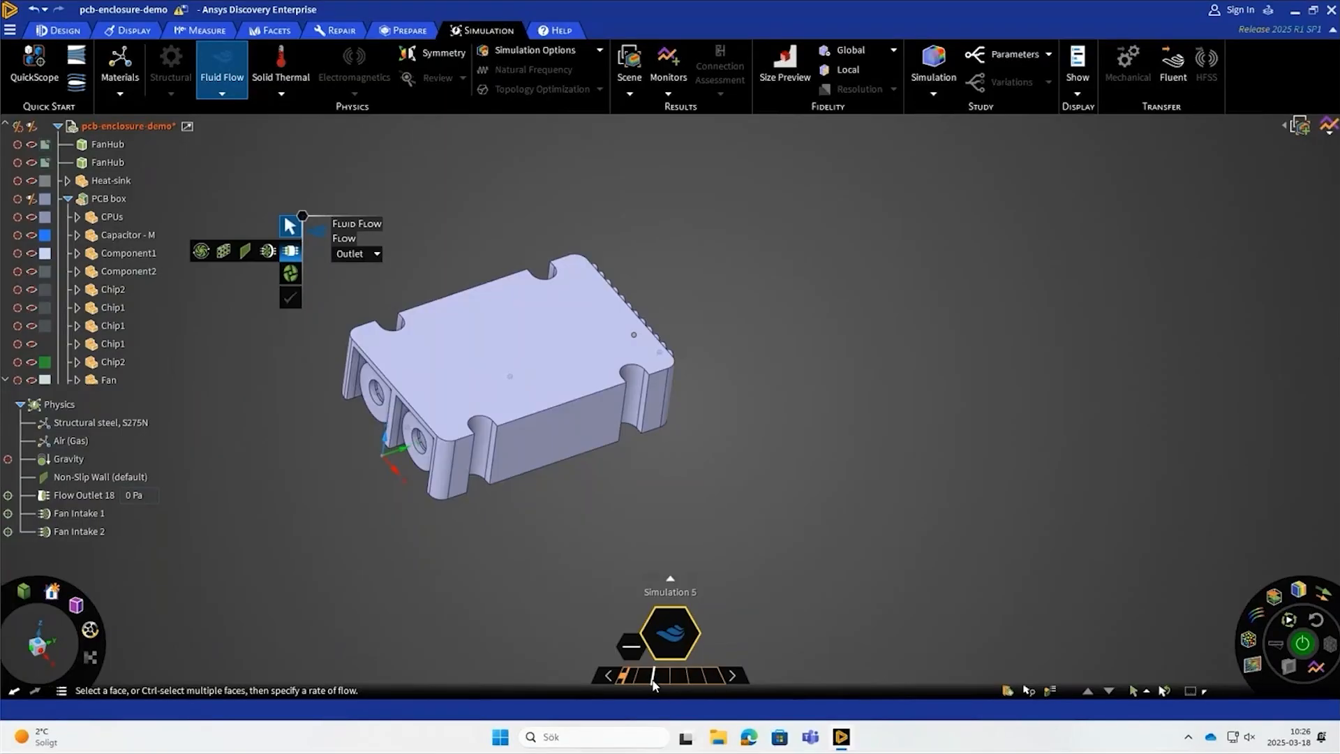
mouse_move(655, 684)
mouse_down()
mouse_move(680, 674)
mouse_move(649, 674)
mouse_move(664, 676)
mouse_up()
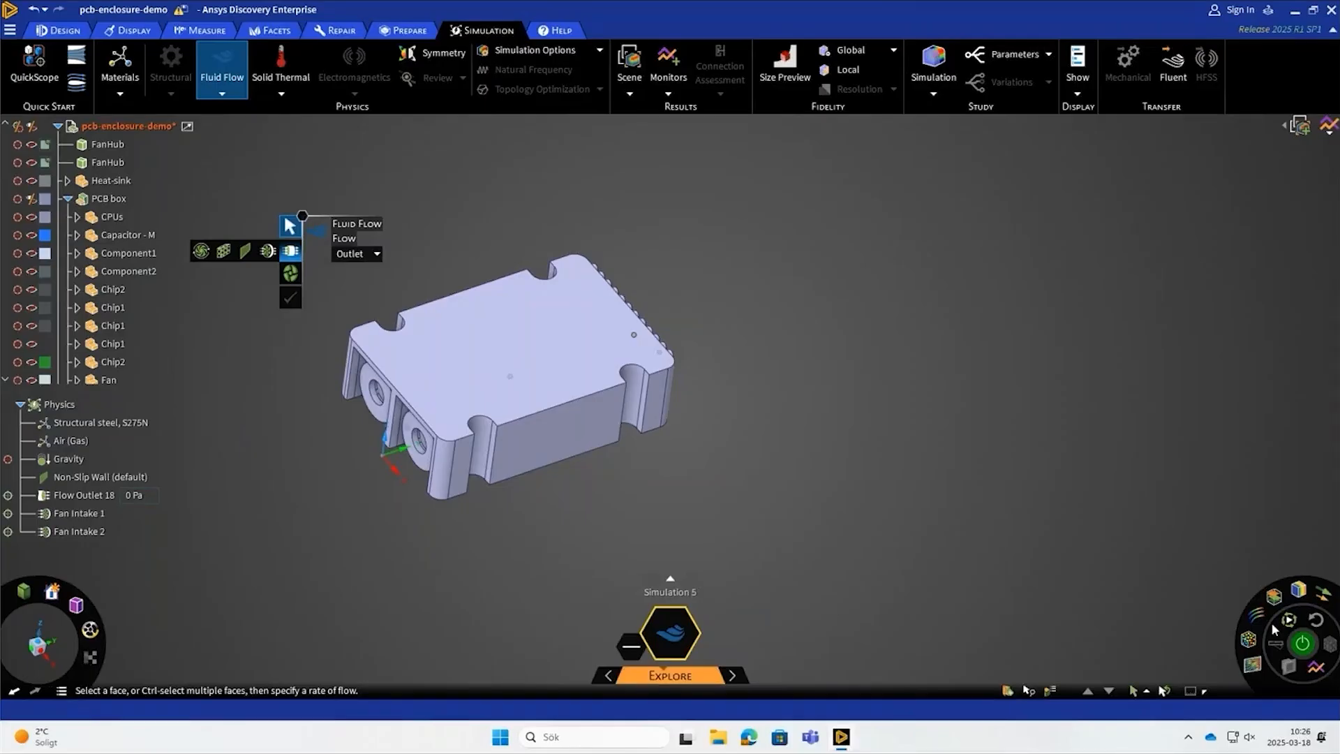
click(1302, 643)
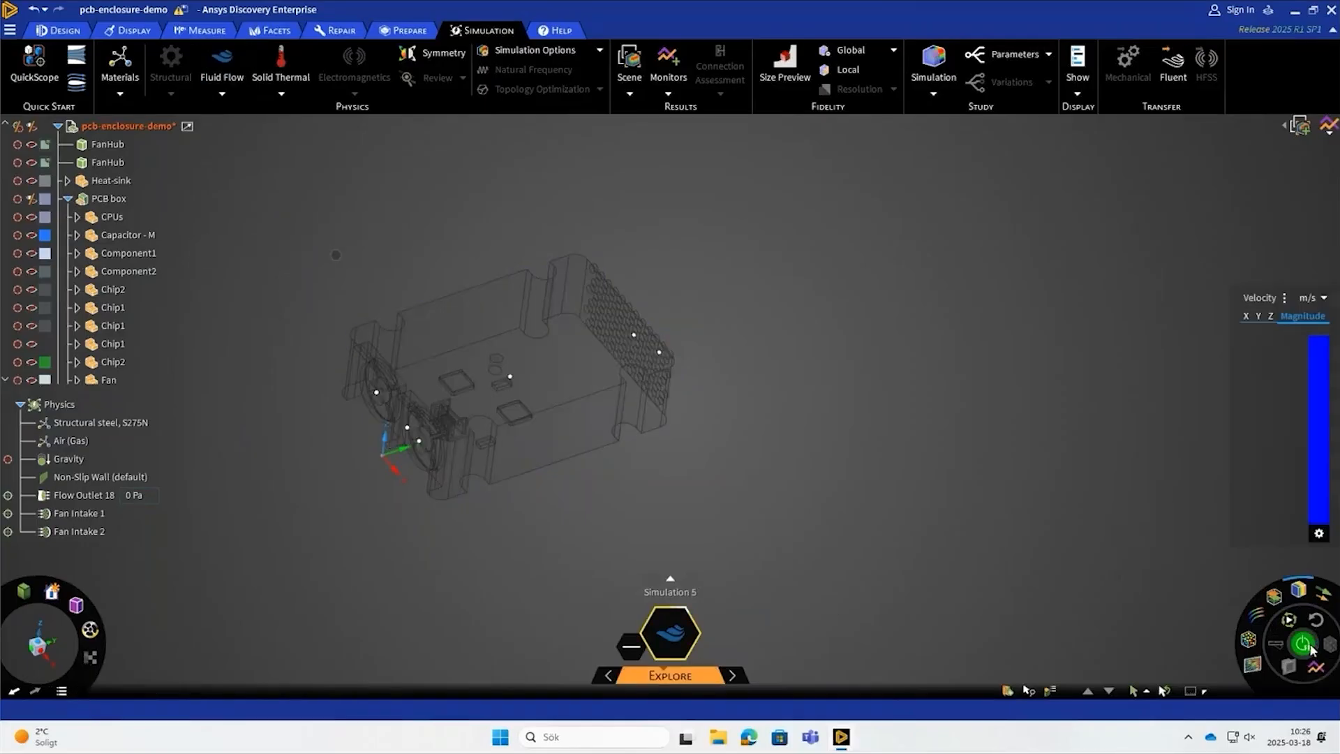
scroll(516, 328, up, 3)
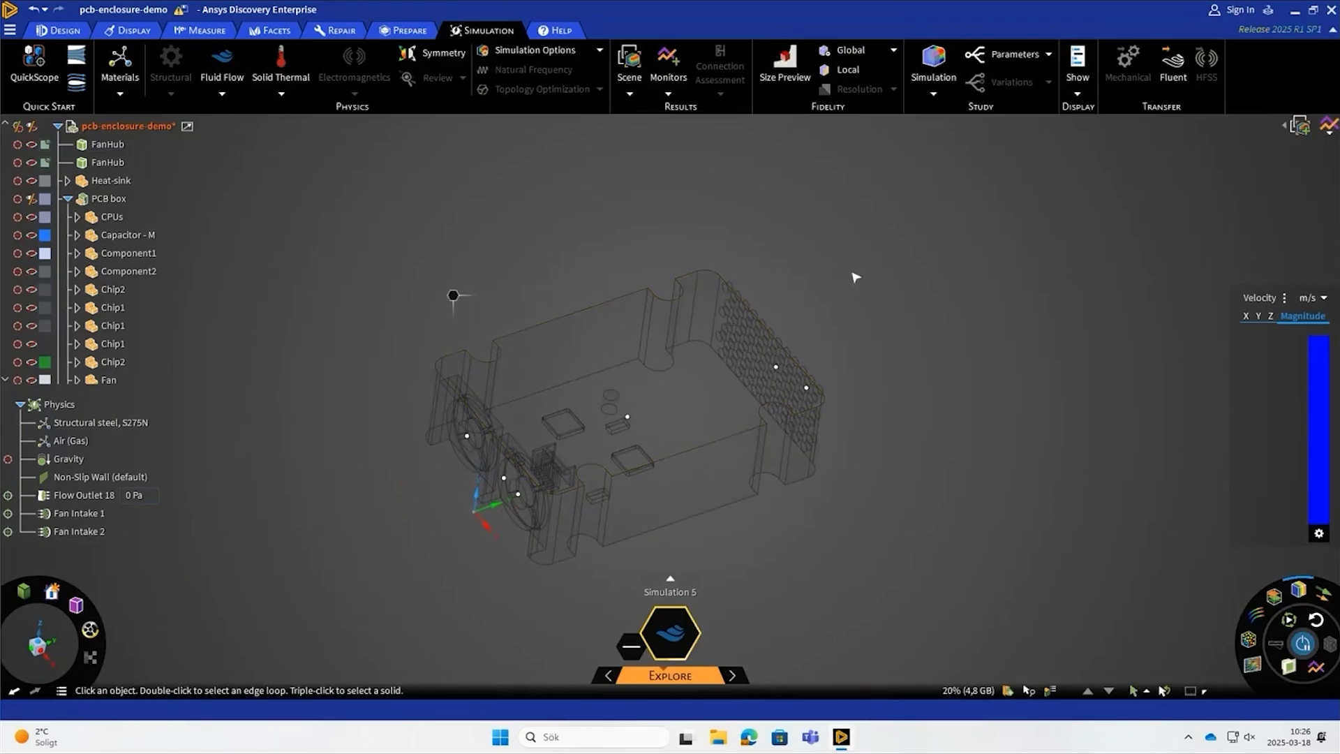
click(1301, 644)
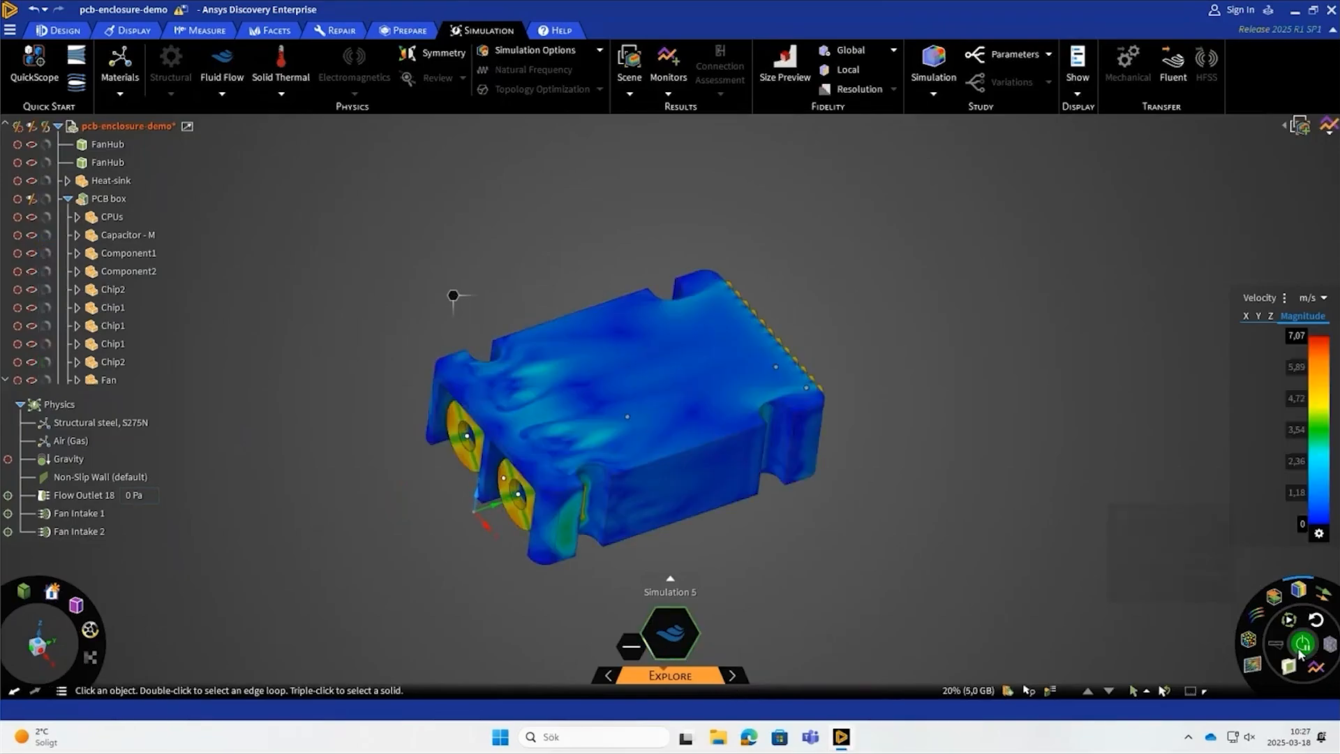
- Make the Heat-sink component visible alongside the velocity results
click(104, 198)
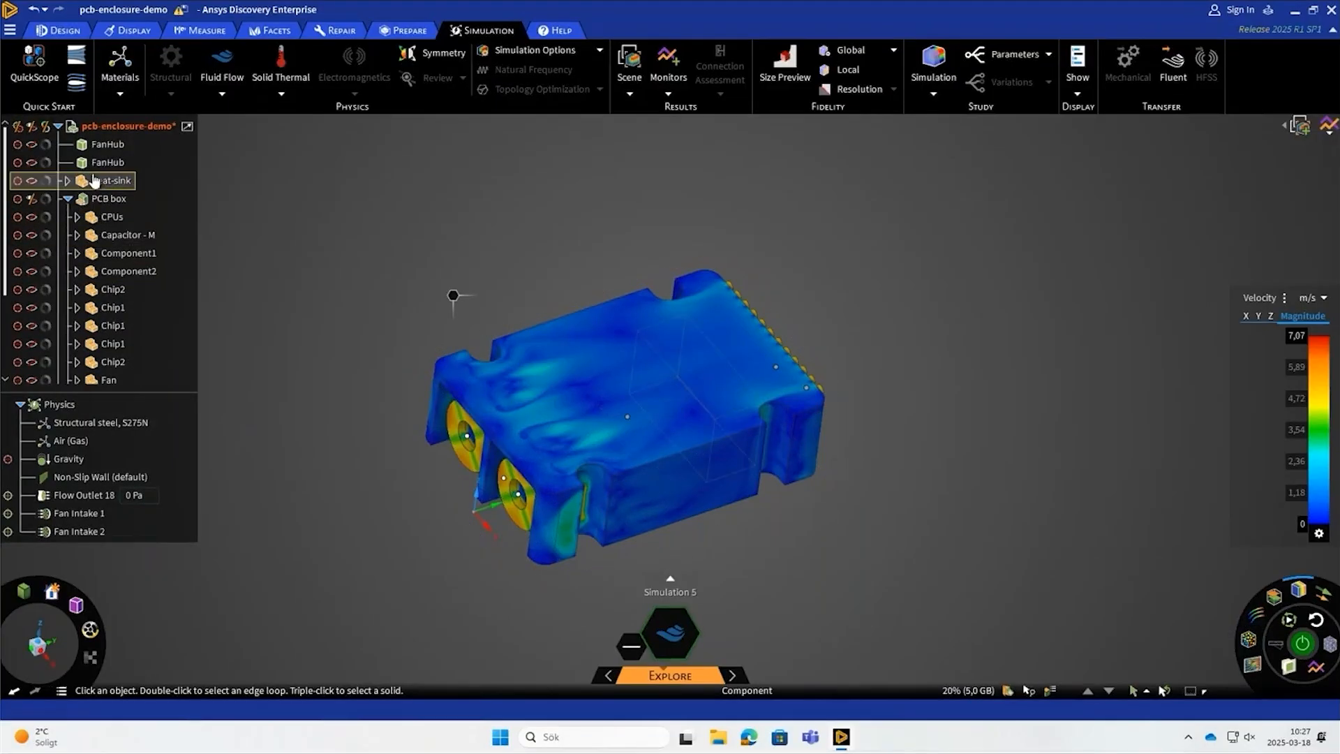
click(31, 180)
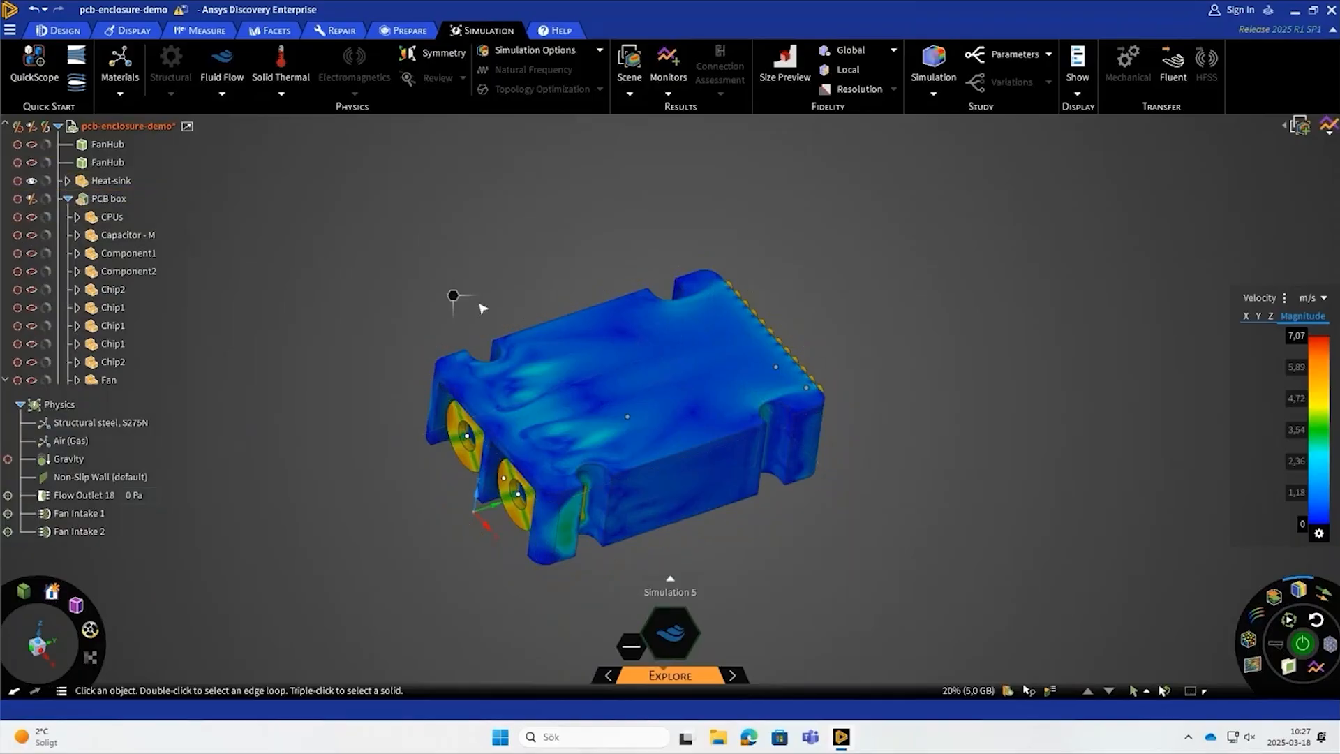
scroll(109, 328, down, 2)
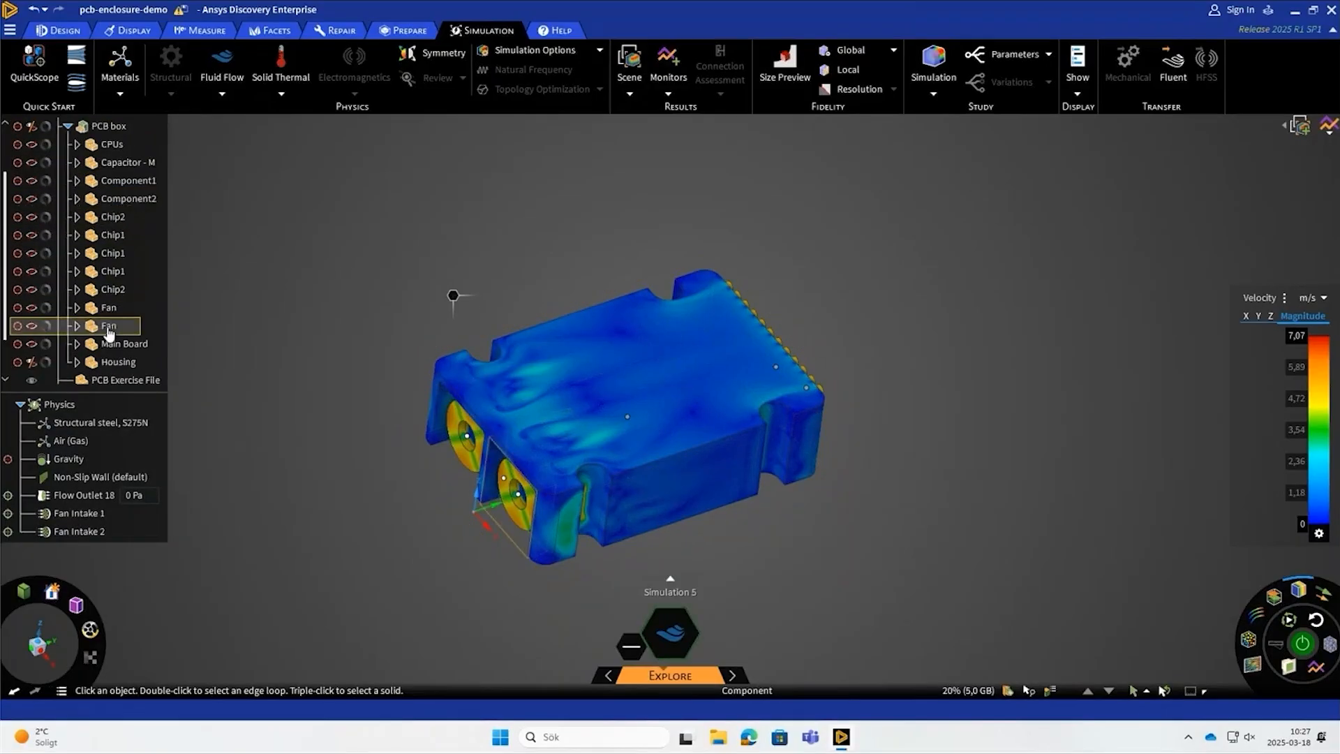
scroll(106, 314, up, 2)
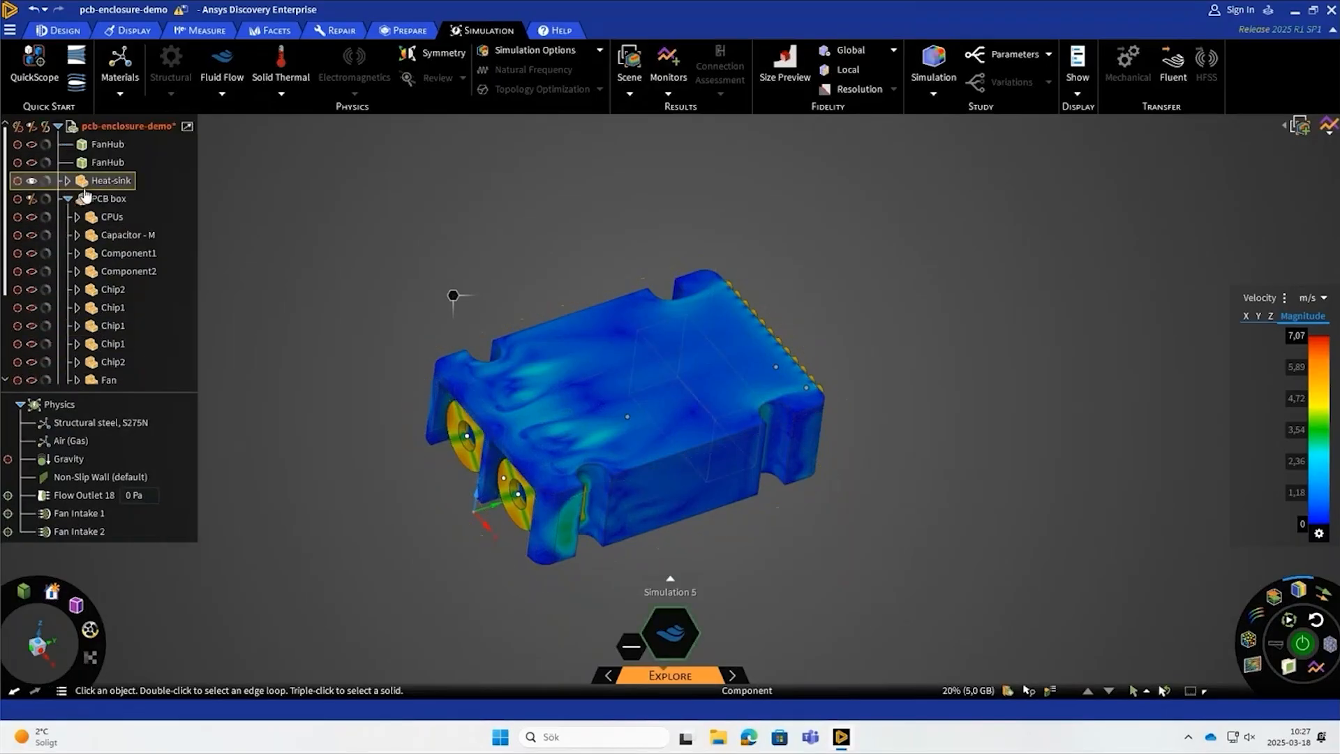
- Turn off the velocity result display and make the three CPU solids visible together with the heat sink
scroll(35, 328, down, 3)
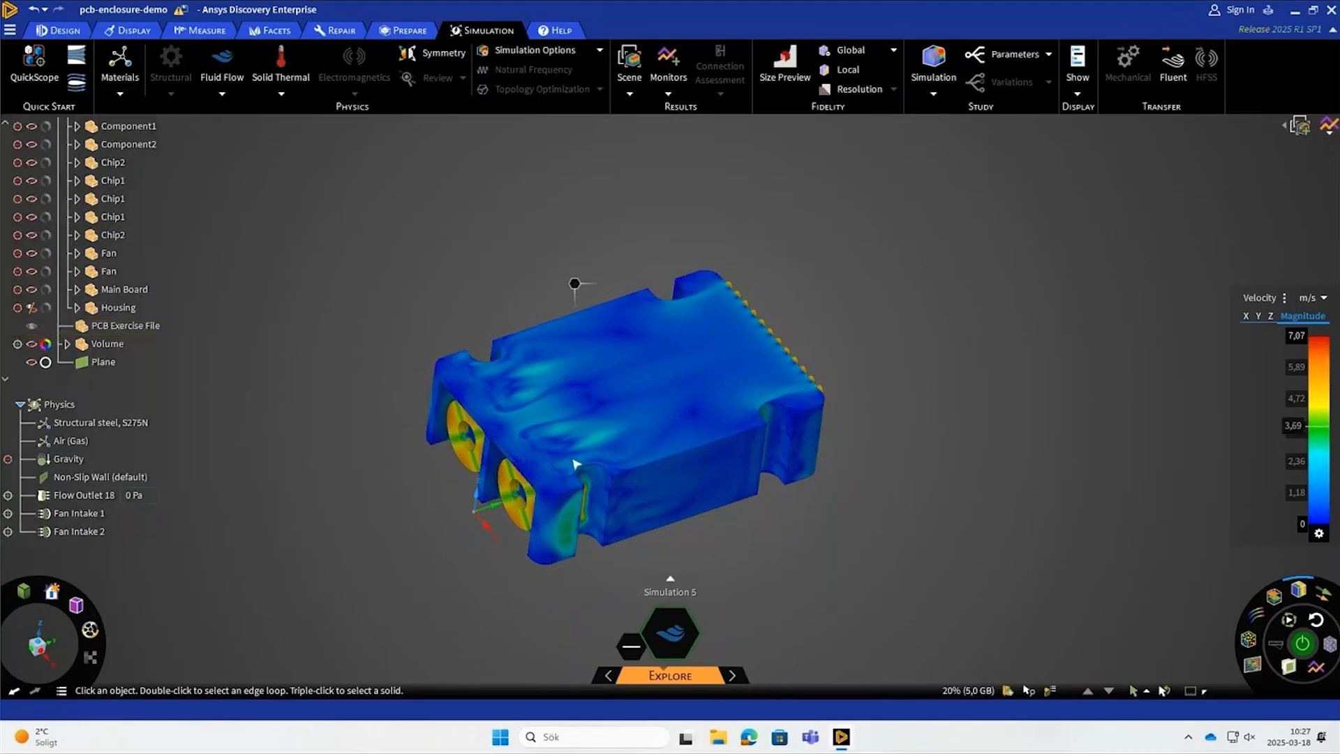
click(1274, 594)
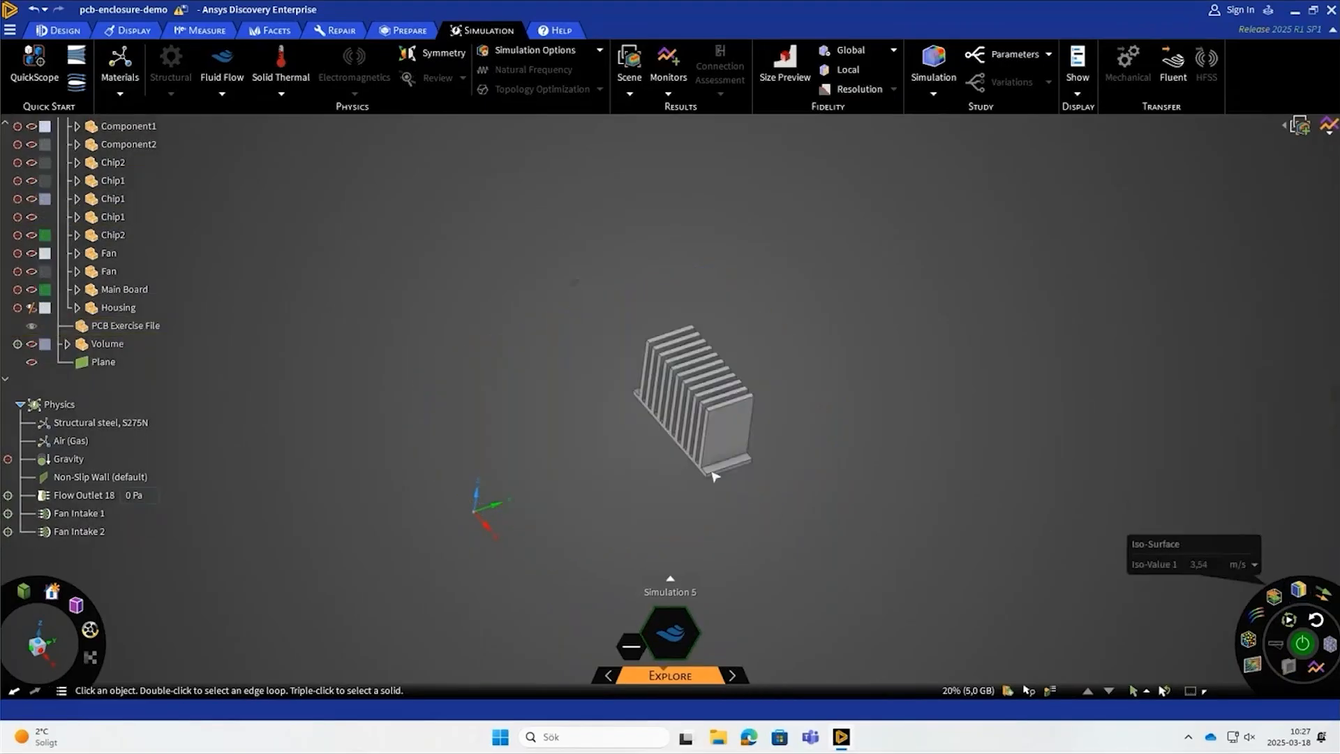
scroll(70, 245, up, 3)
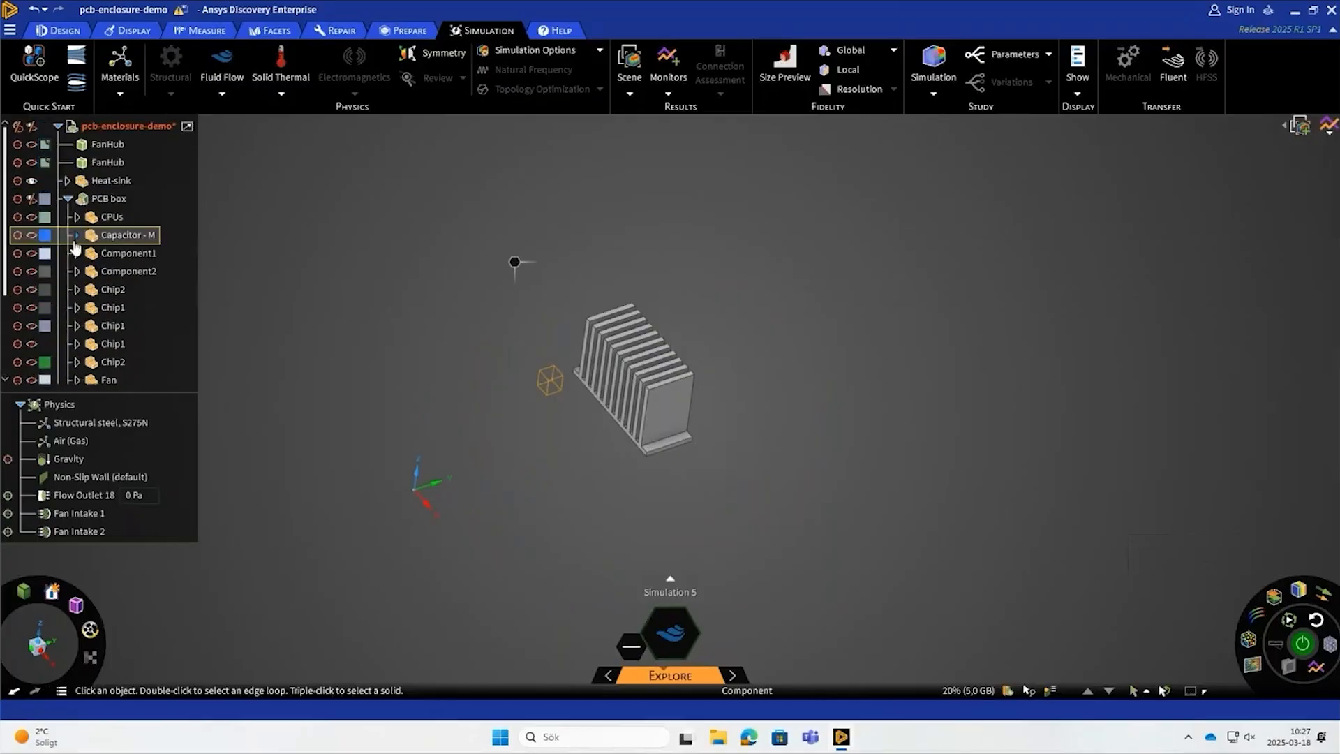
click(77, 217)
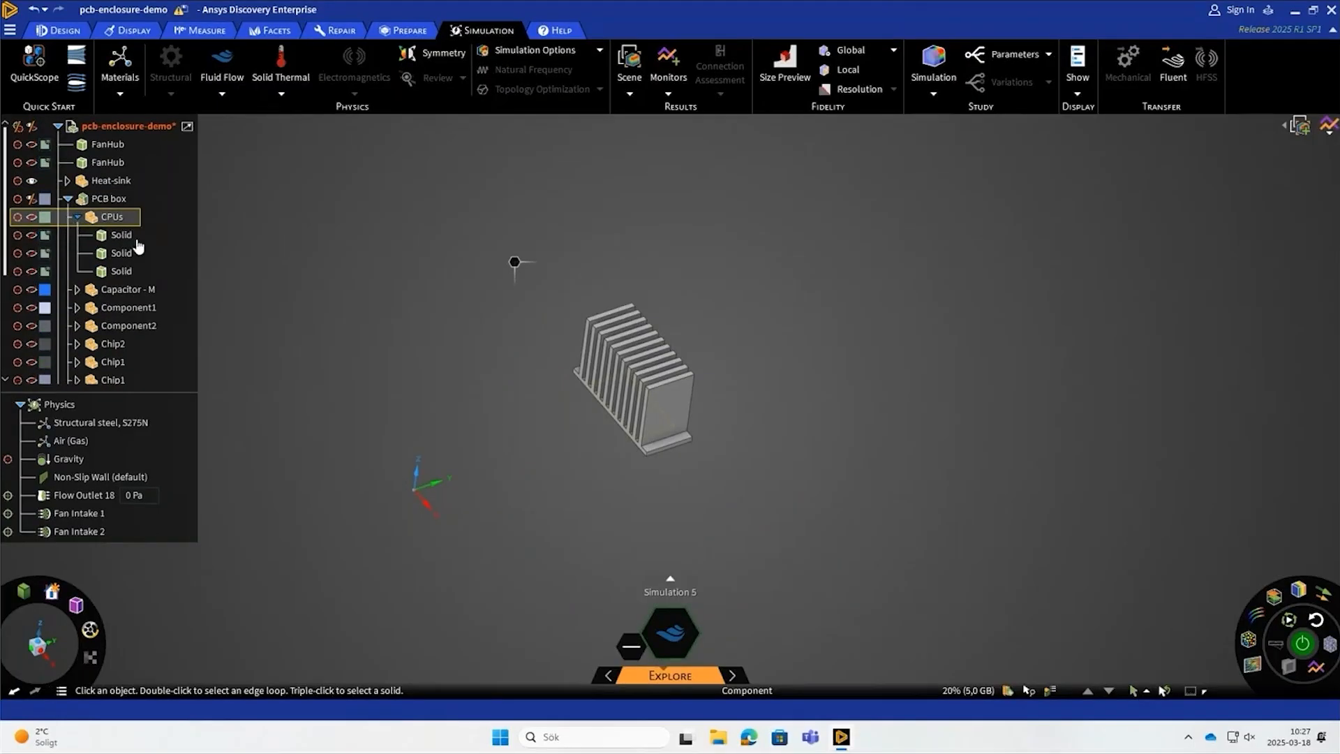
click(32, 236)
click(33, 254)
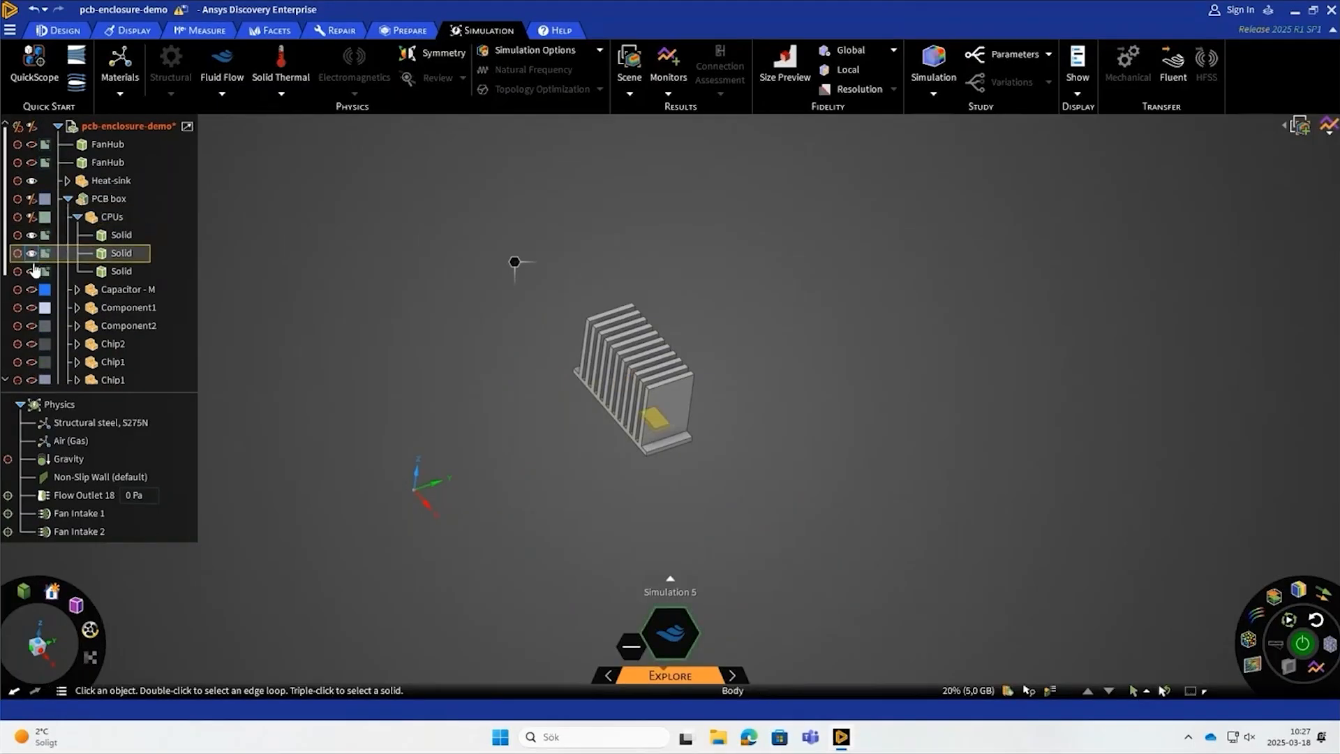
click(32, 272)
middle_drag(478, 383, 344, 300)
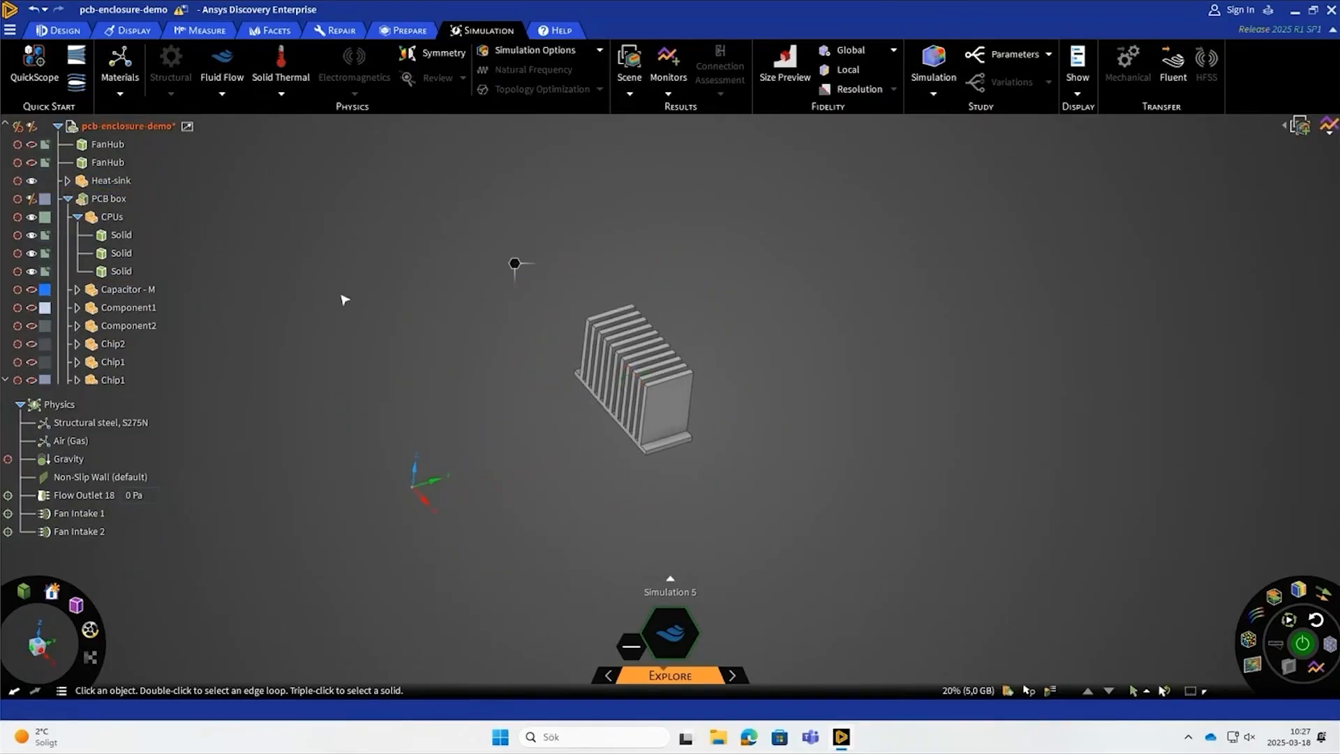
- Set the Heat-sink and CPUs components as cutter bodies
right_click(115, 182)
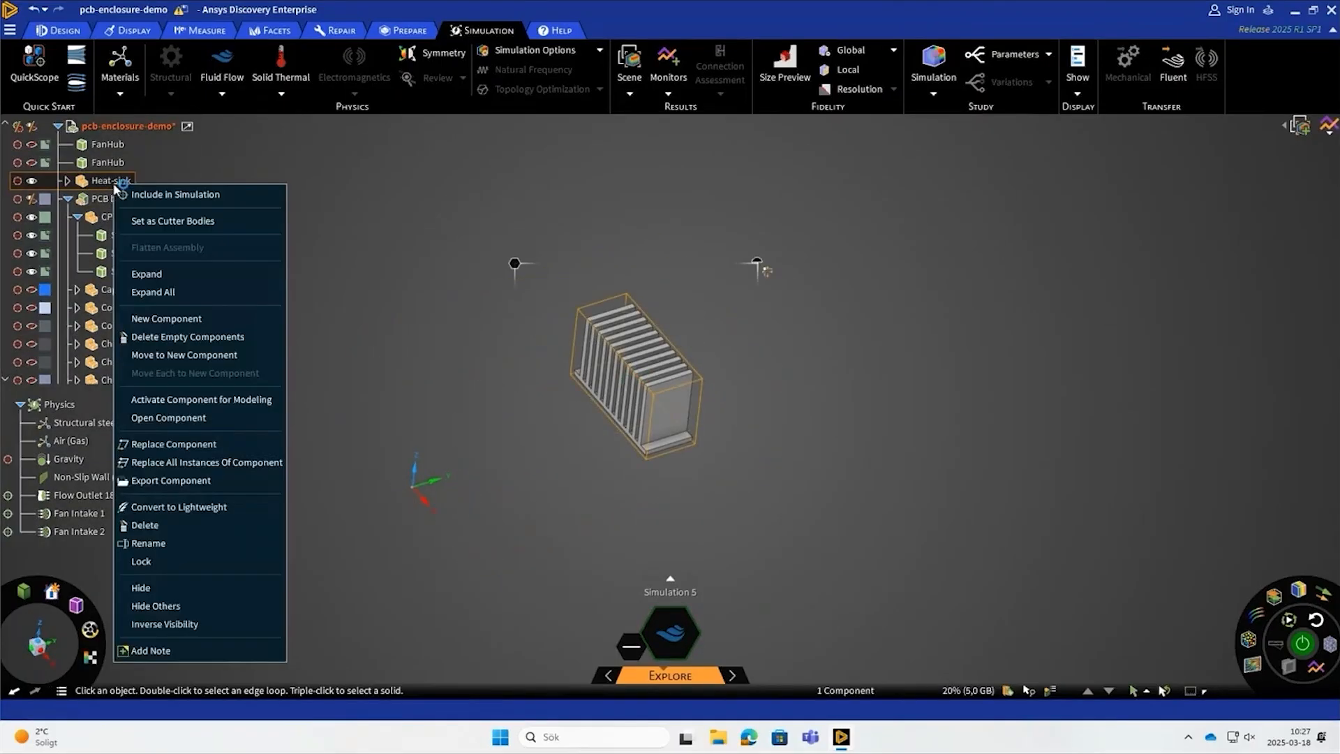
click(175, 222)
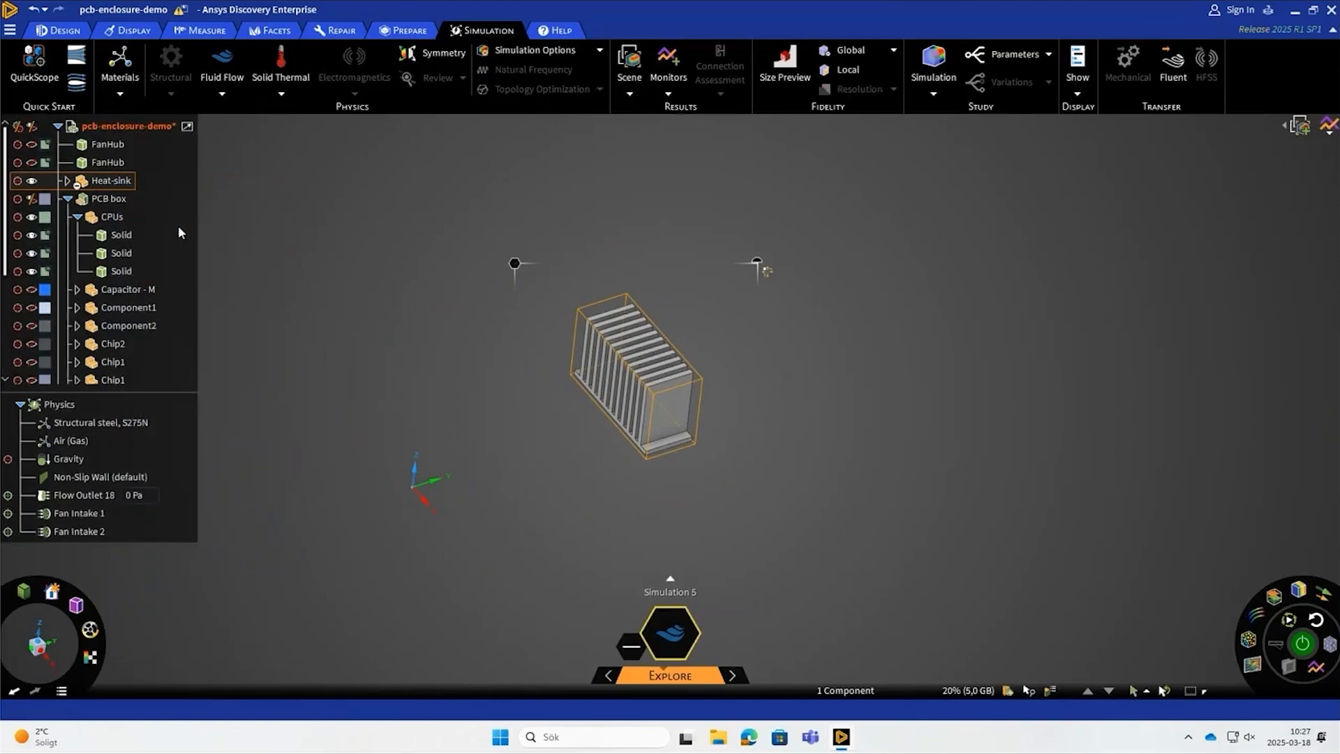
right_click(122, 228)
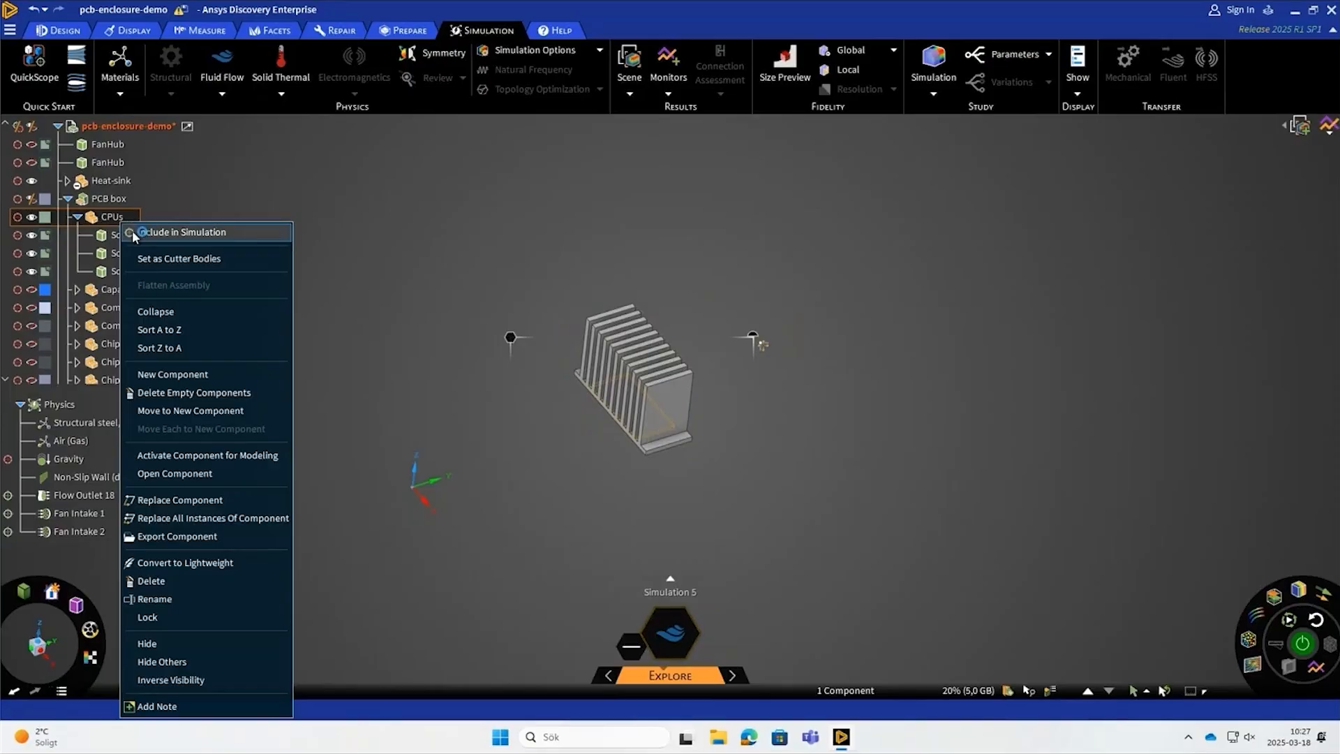
click(164, 257)
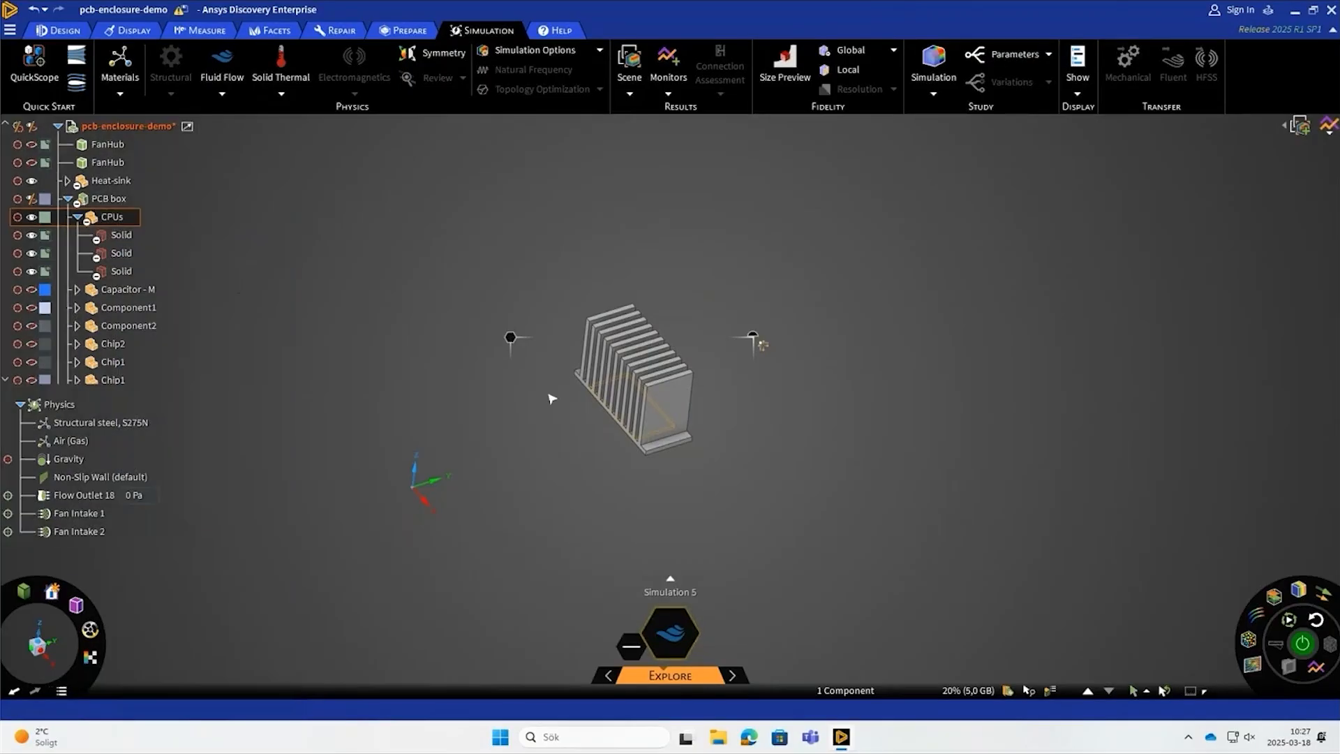
click(421, 384)
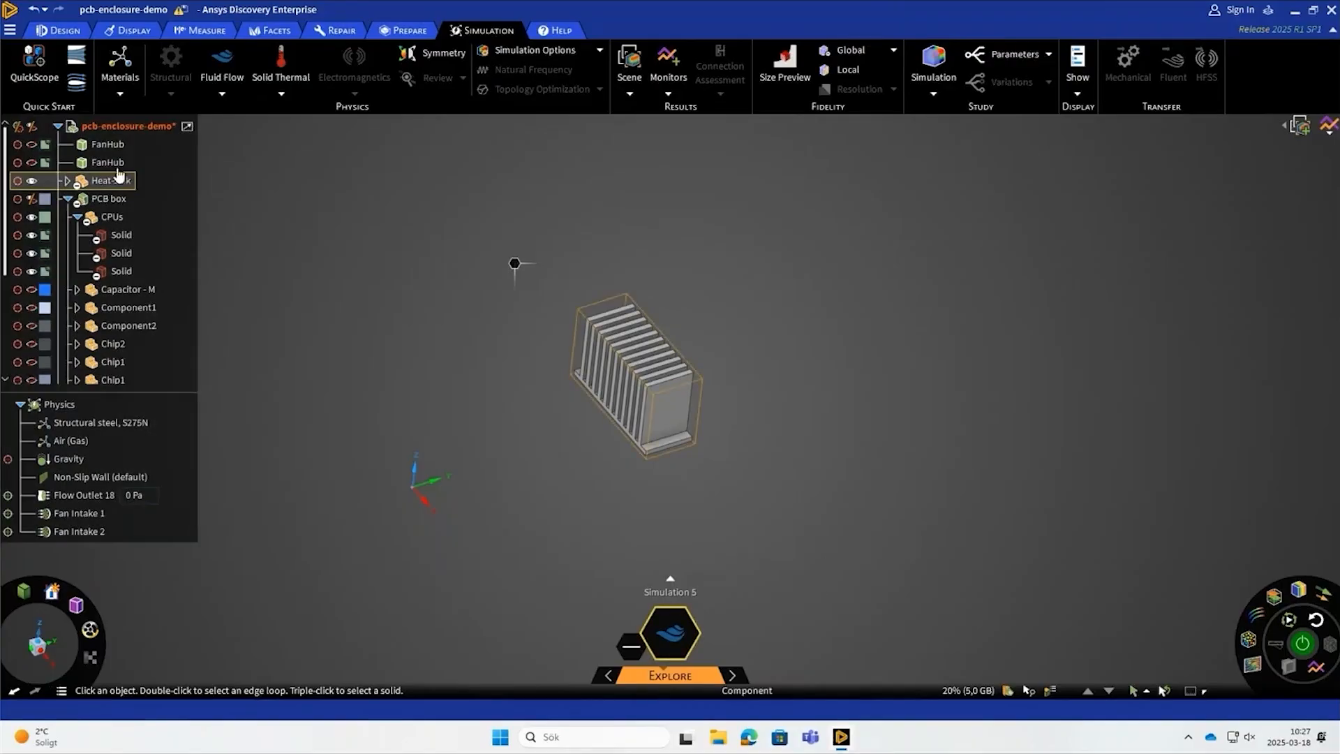
- Rerun the fluid flow simulation and make the Volume component visible
scroll(105, 349, down, 2)
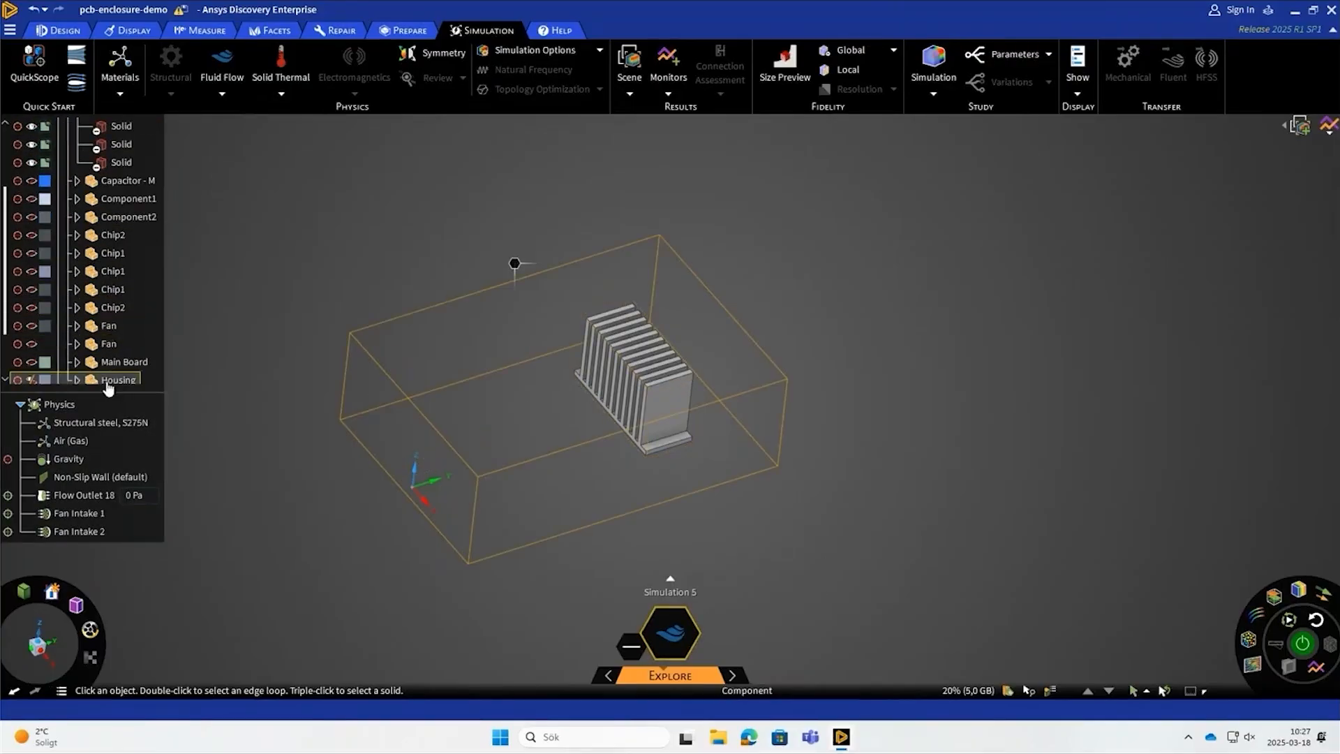
scroll(475, 356, down, 2)
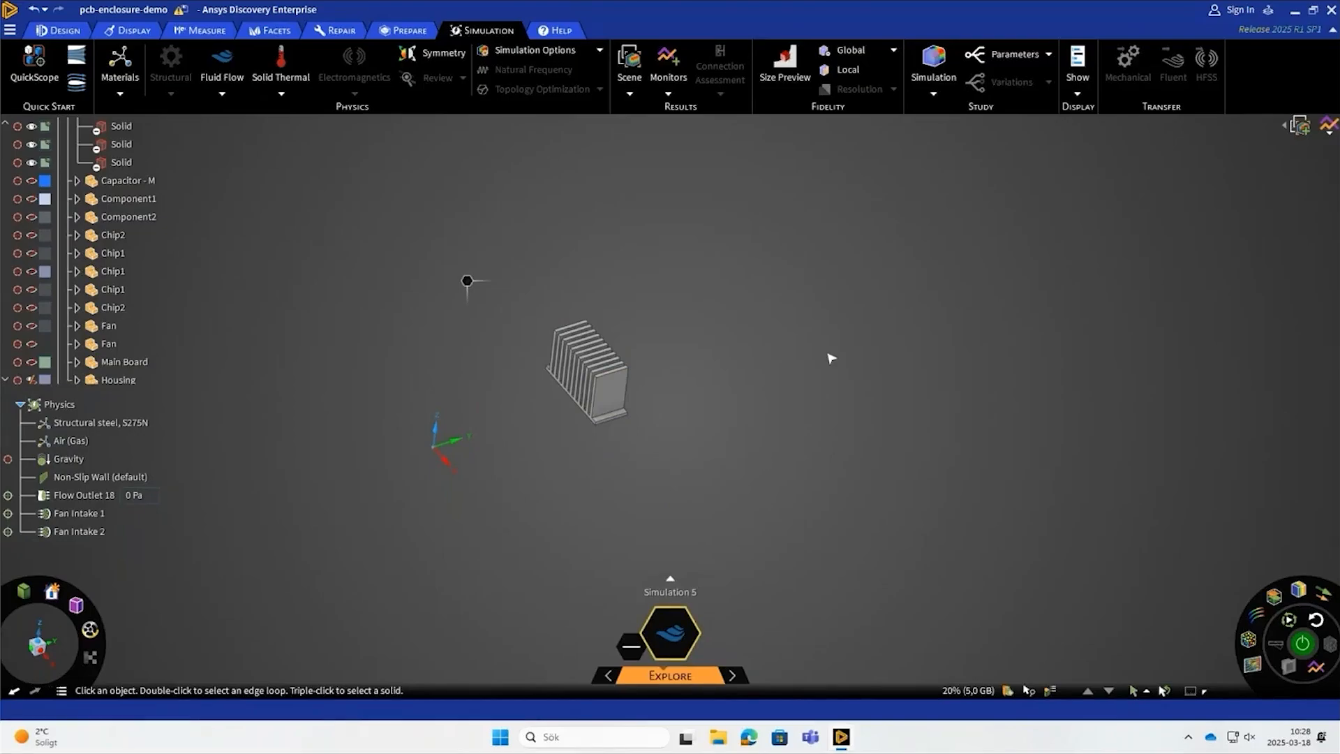
scroll(850, 365, down, 2)
scroll(550, 355, up, 2)
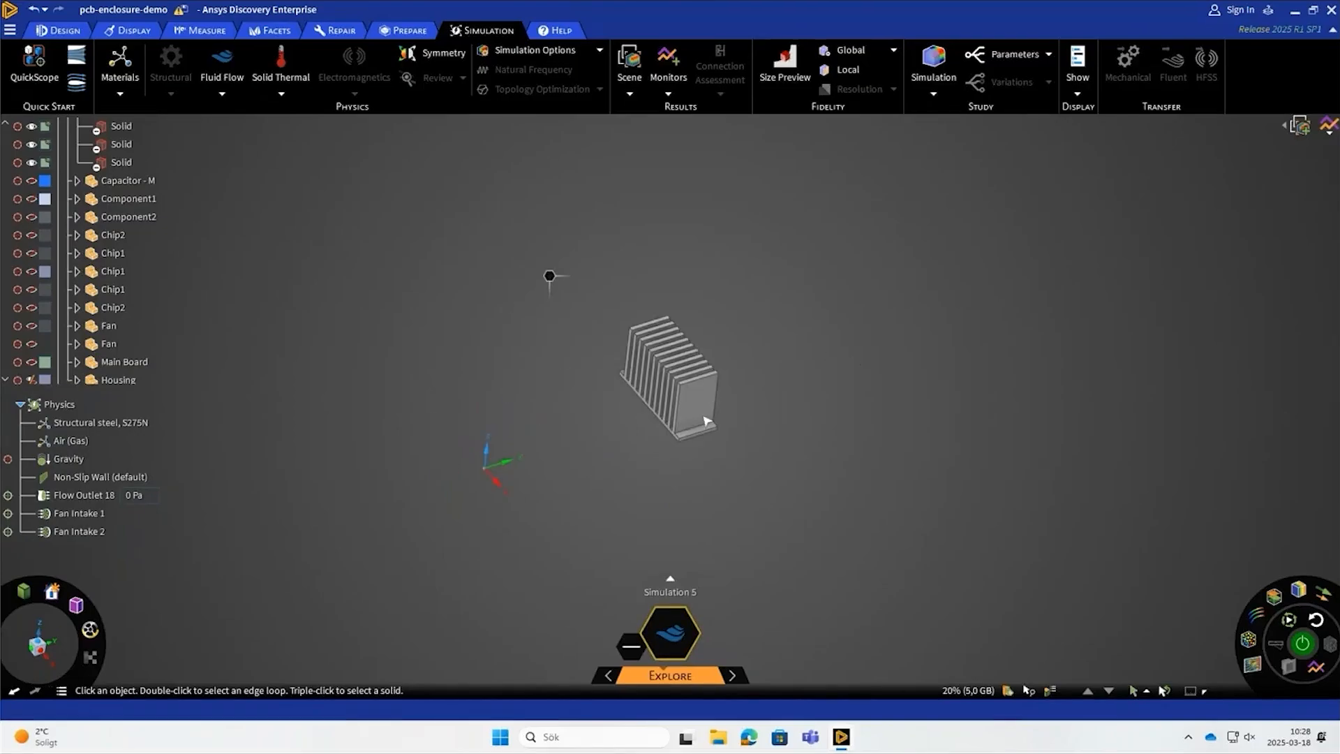
click(1302, 643)
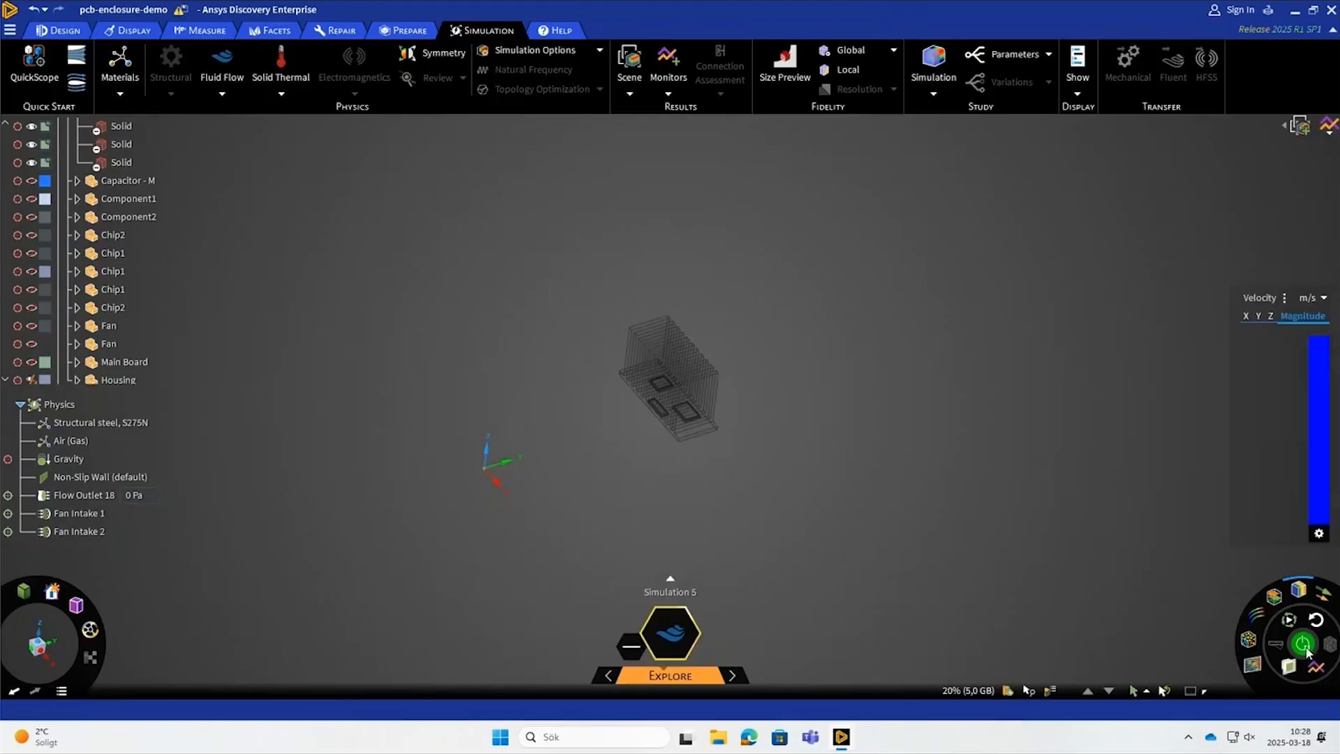
scroll(80, 349, down, 2)
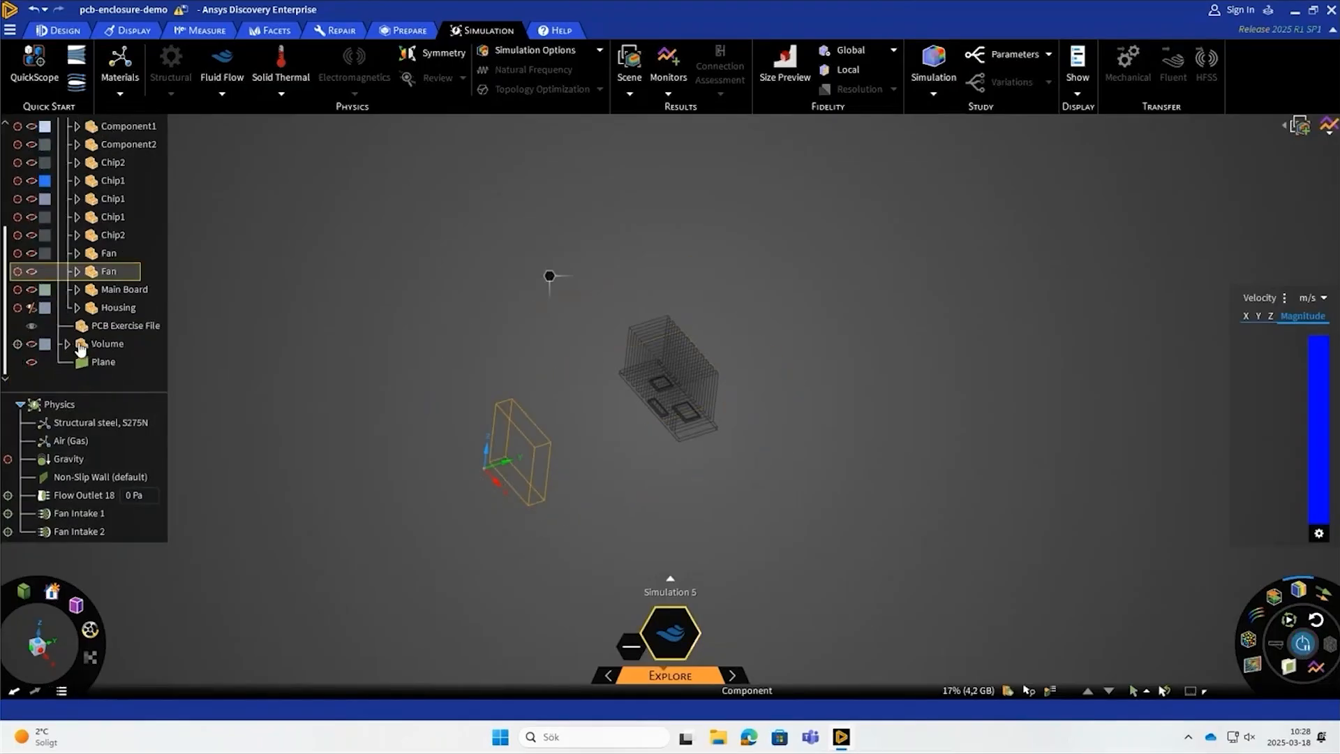
click(32, 344)
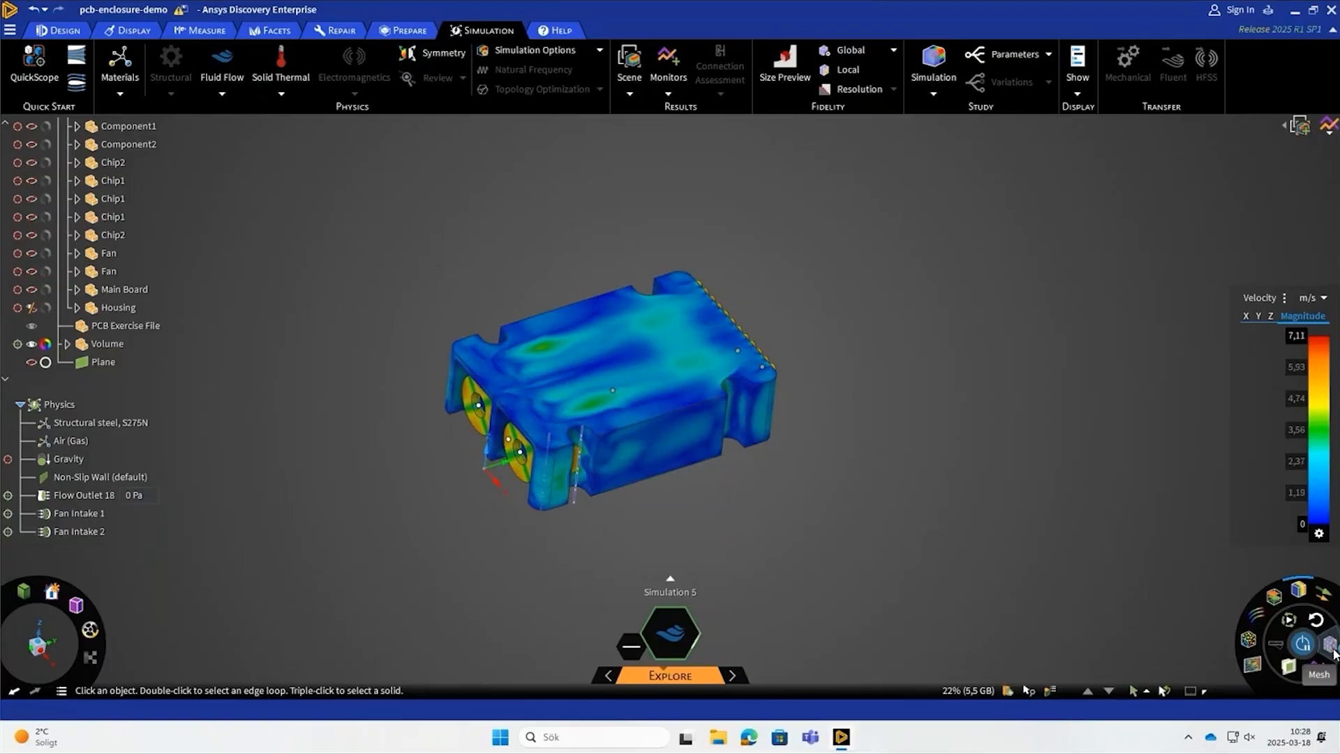
- Display the mesh on a cut plane without contours and rotate the plane 90° to lie parallel to the main board
click(1299, 590)
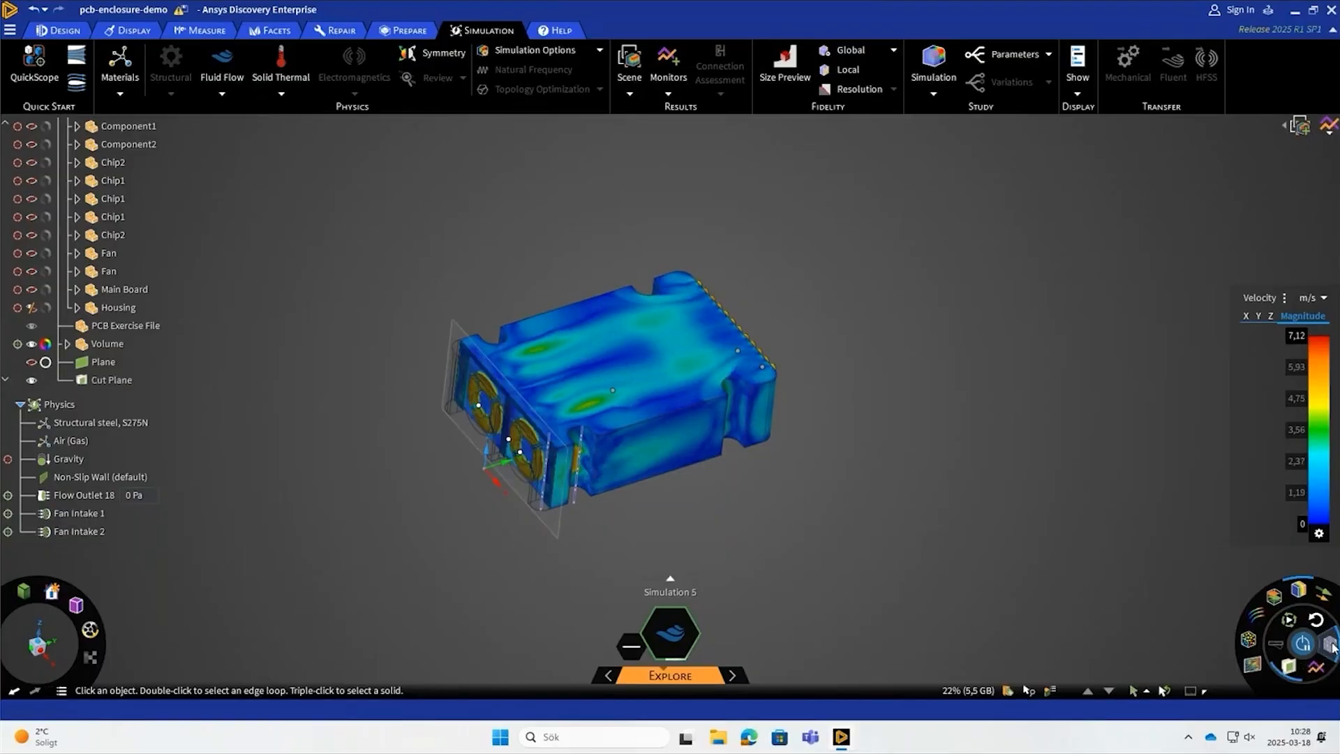
click(1302, 590)
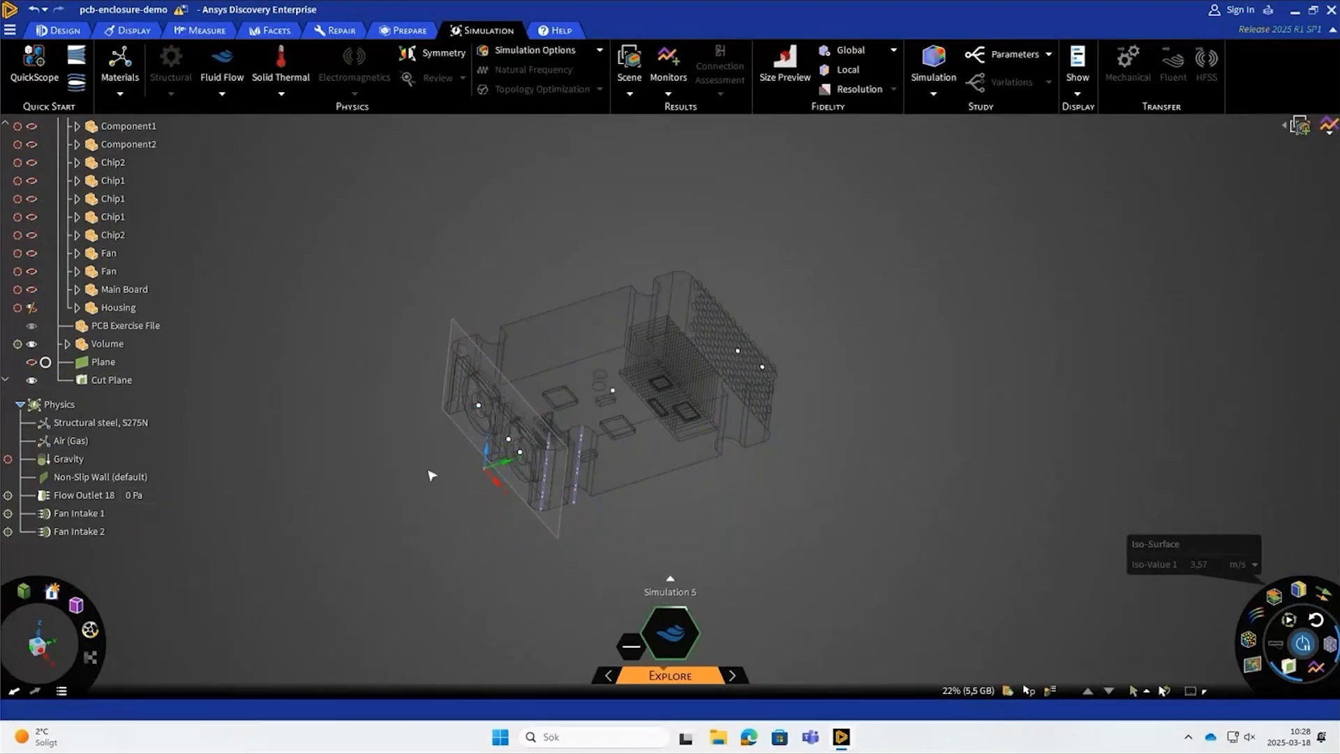
click(111, 379)
key(m)
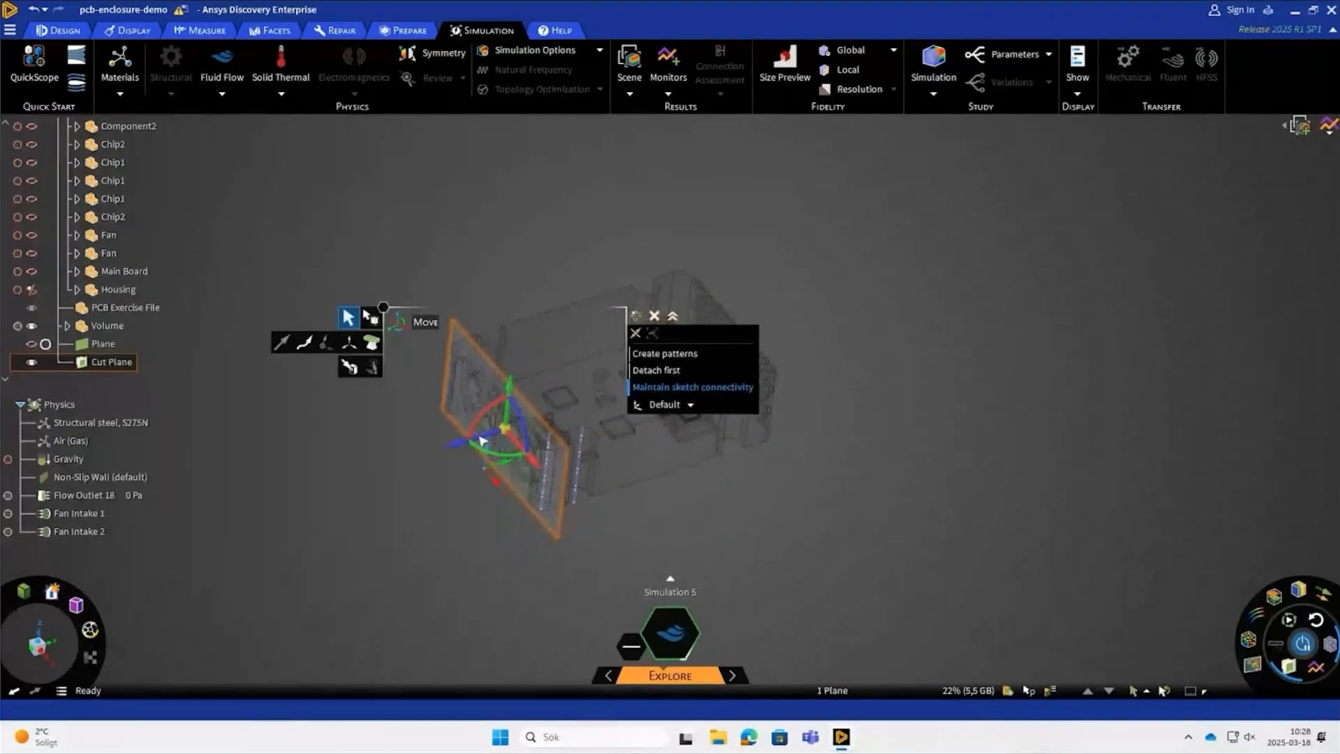
drag(483, 441, 479, 425)
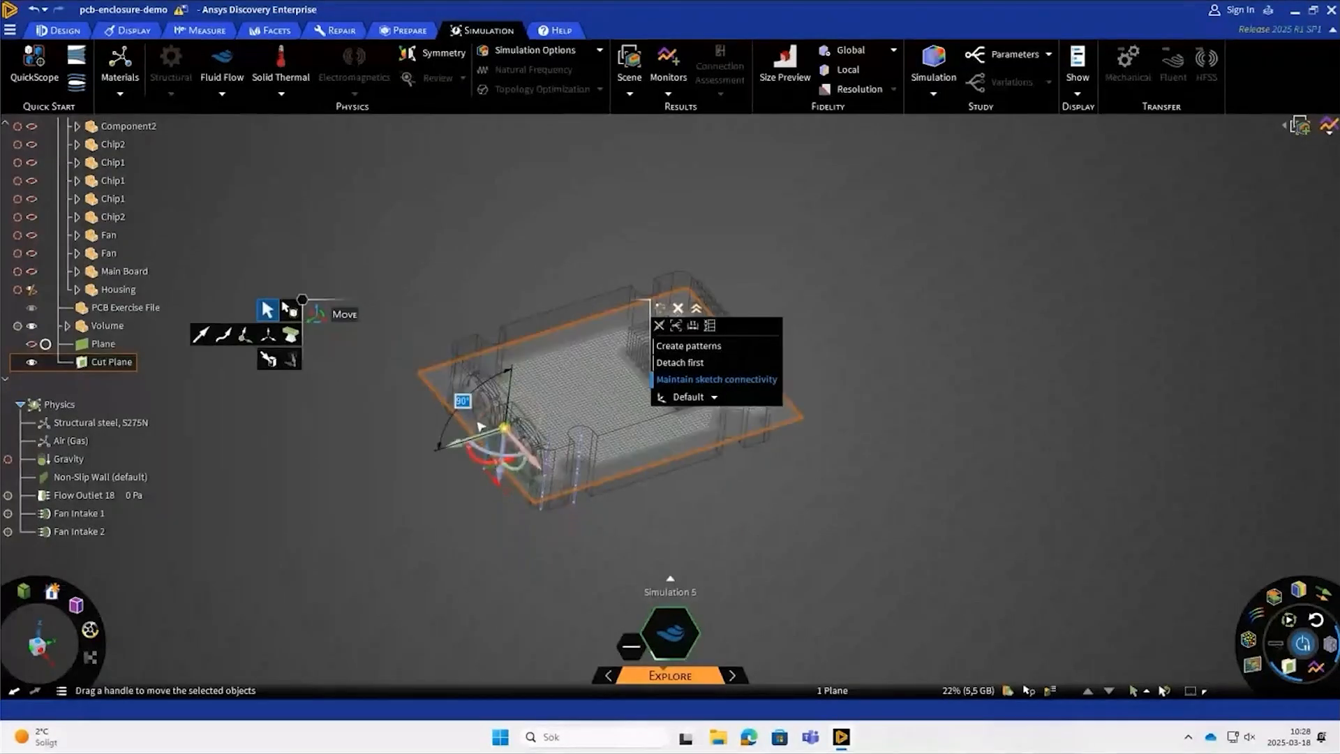
click(789, 518)
scroll(726, 493, up, 2)
key(Escape)
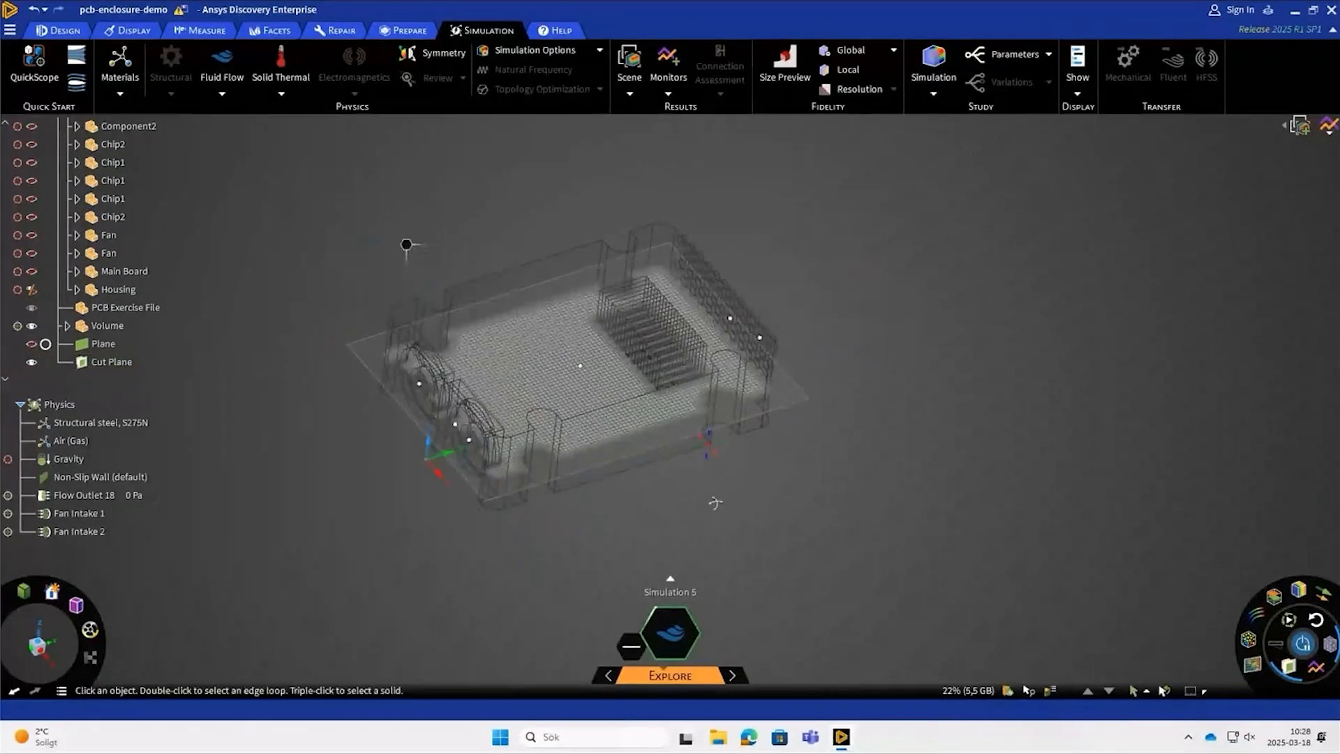
- Examine the mesh on the cut plane from above, closely checking the cells between and around the heat-sink fins
middle_drag(714, 503, 656, 522)
click(41, 646)
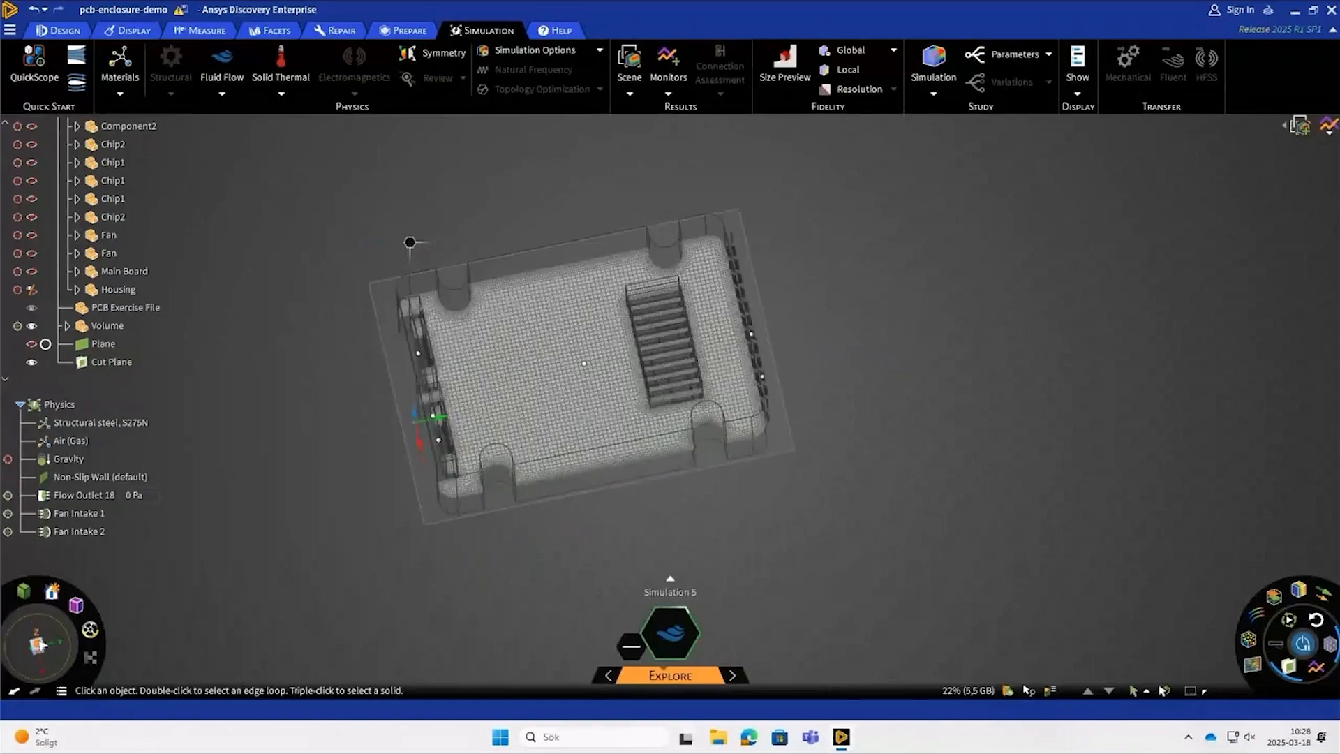
scroll(448, 388, up, 2)
scroll(451, 388, up, 2)
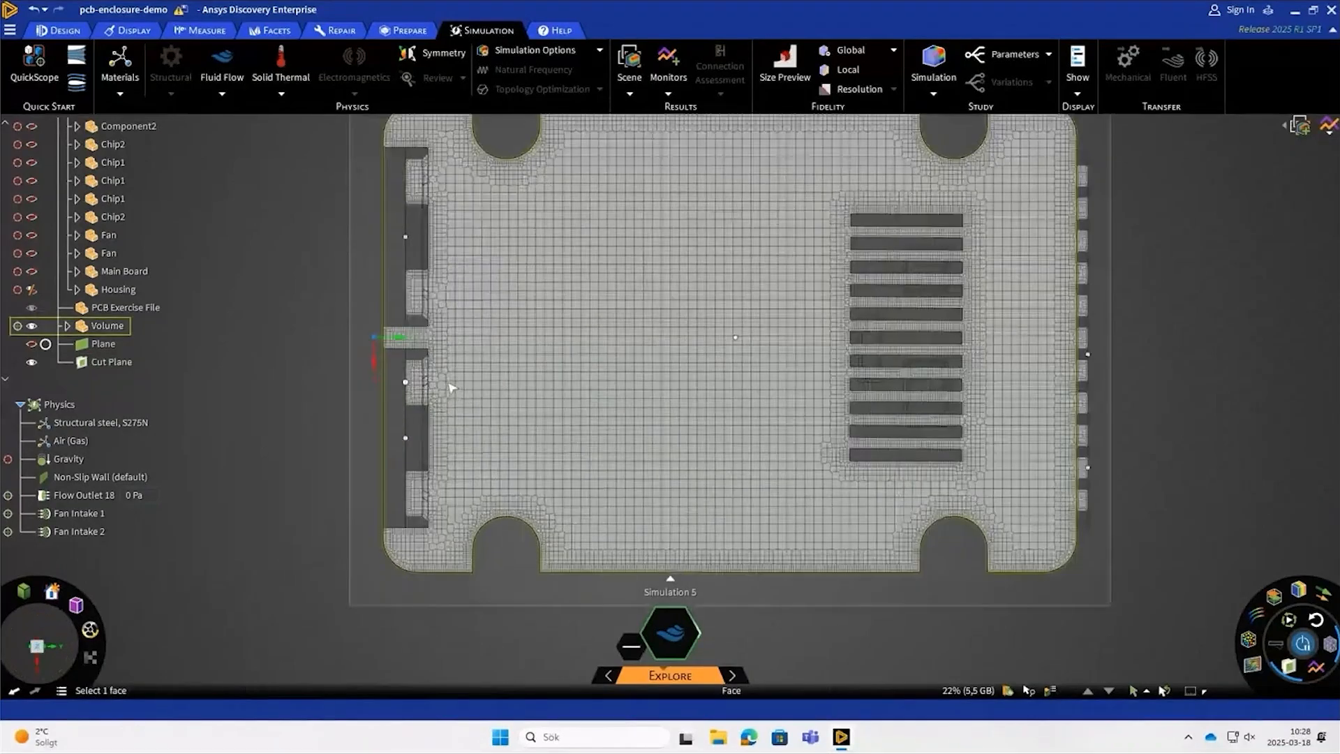
scroll(451, 388, up, 2)
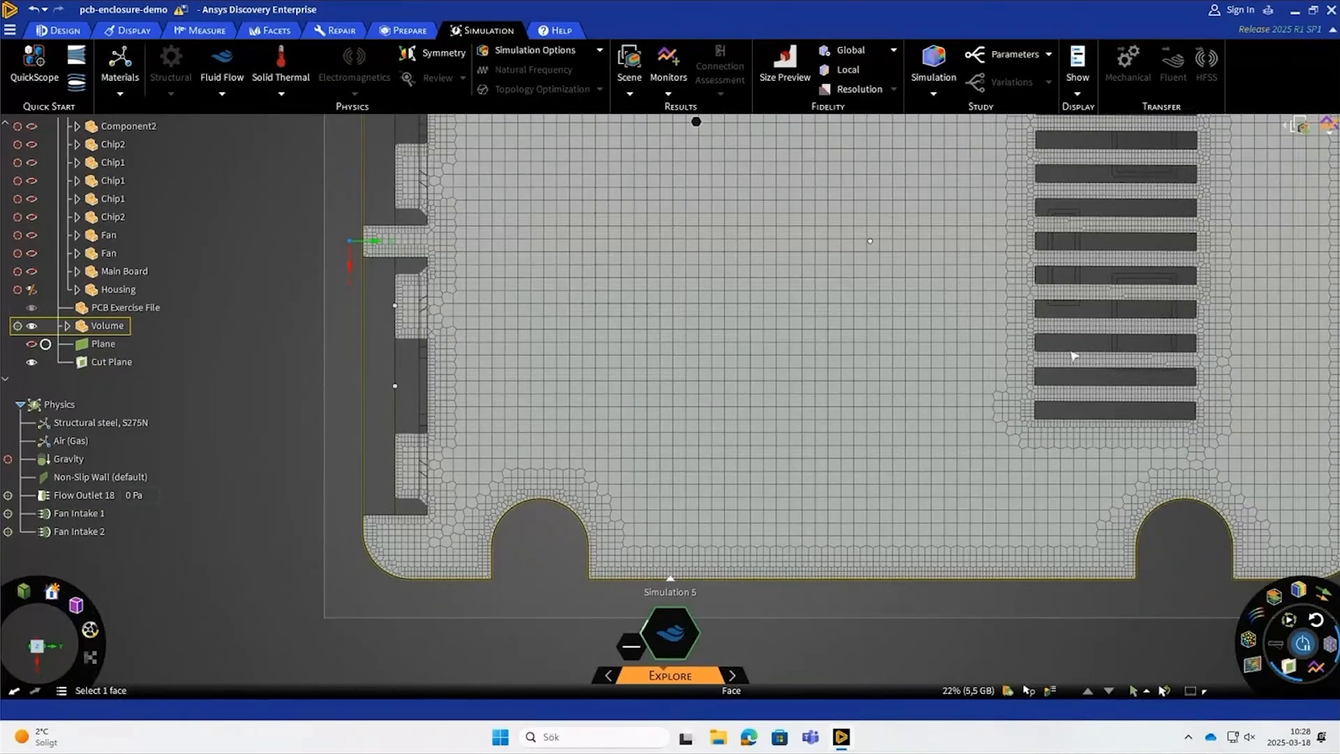
scroll(708, 429, down, 2)
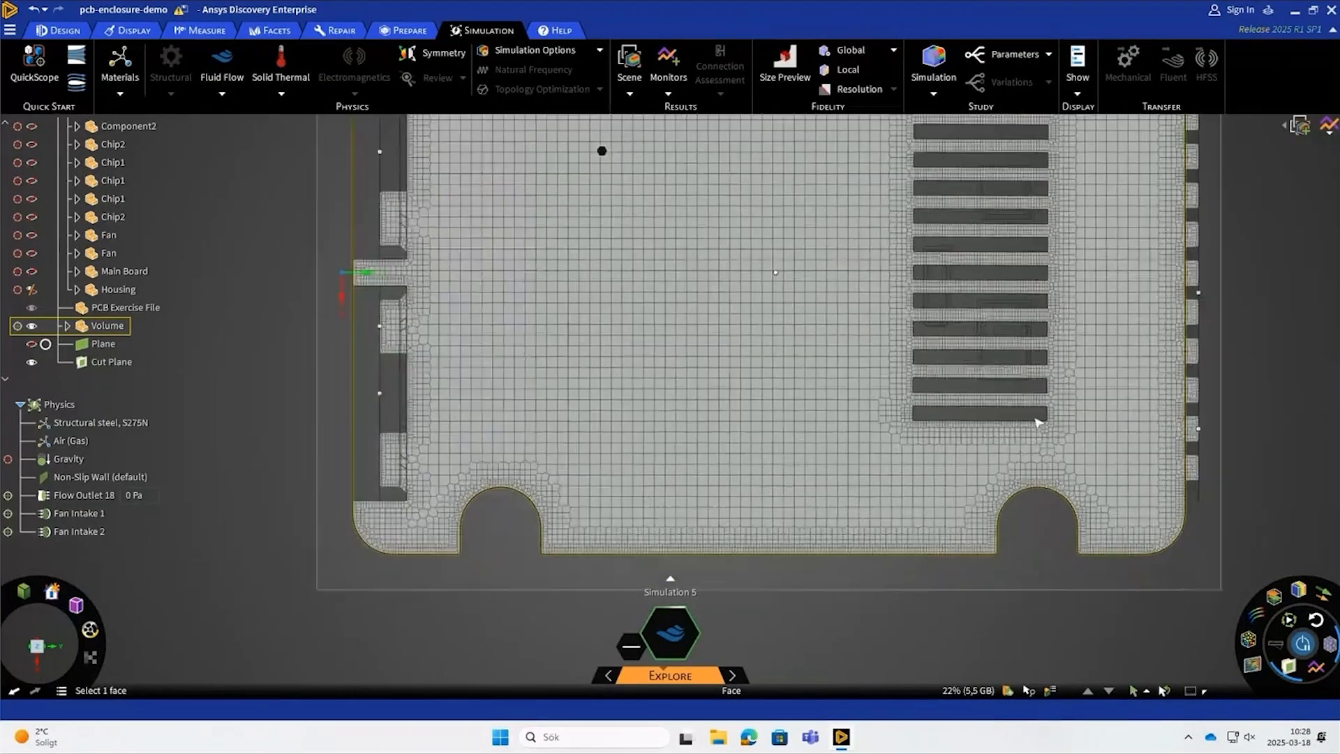
scroll(948, 406, up, 2)
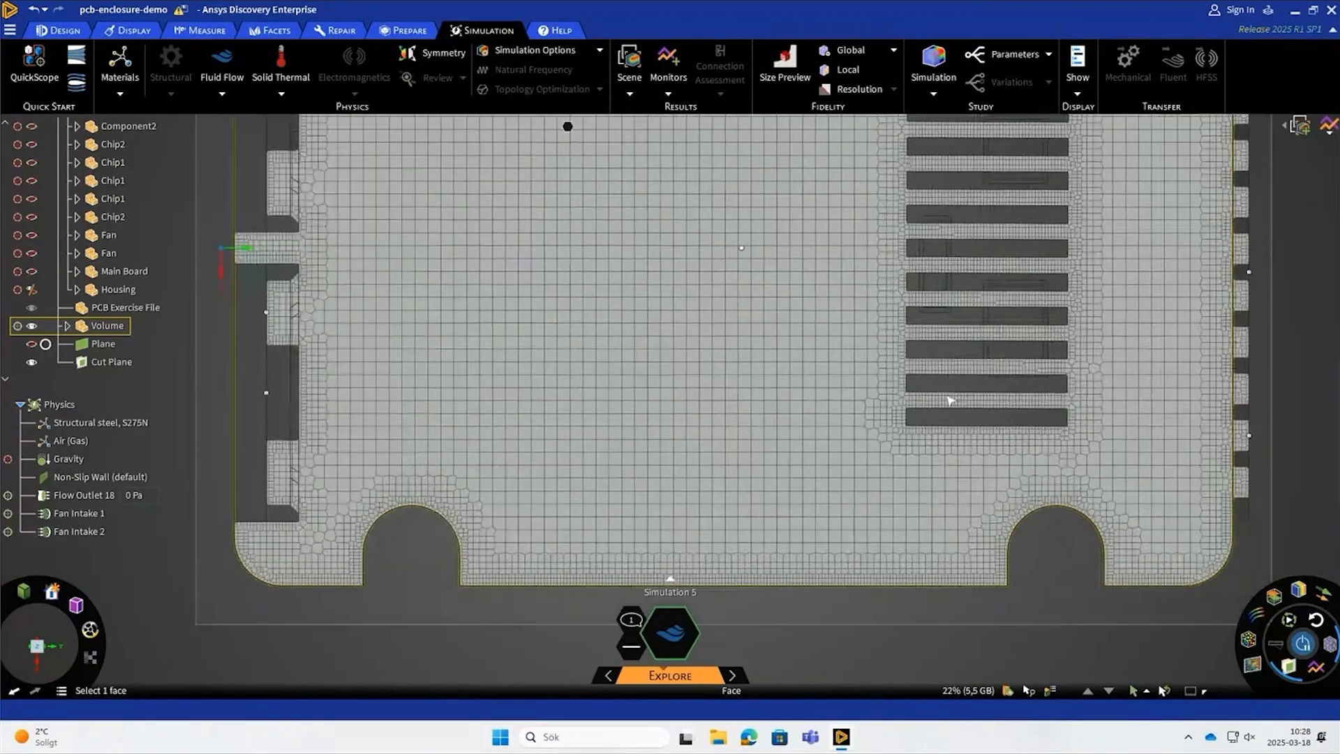
scroll(947, 406, up, 3)
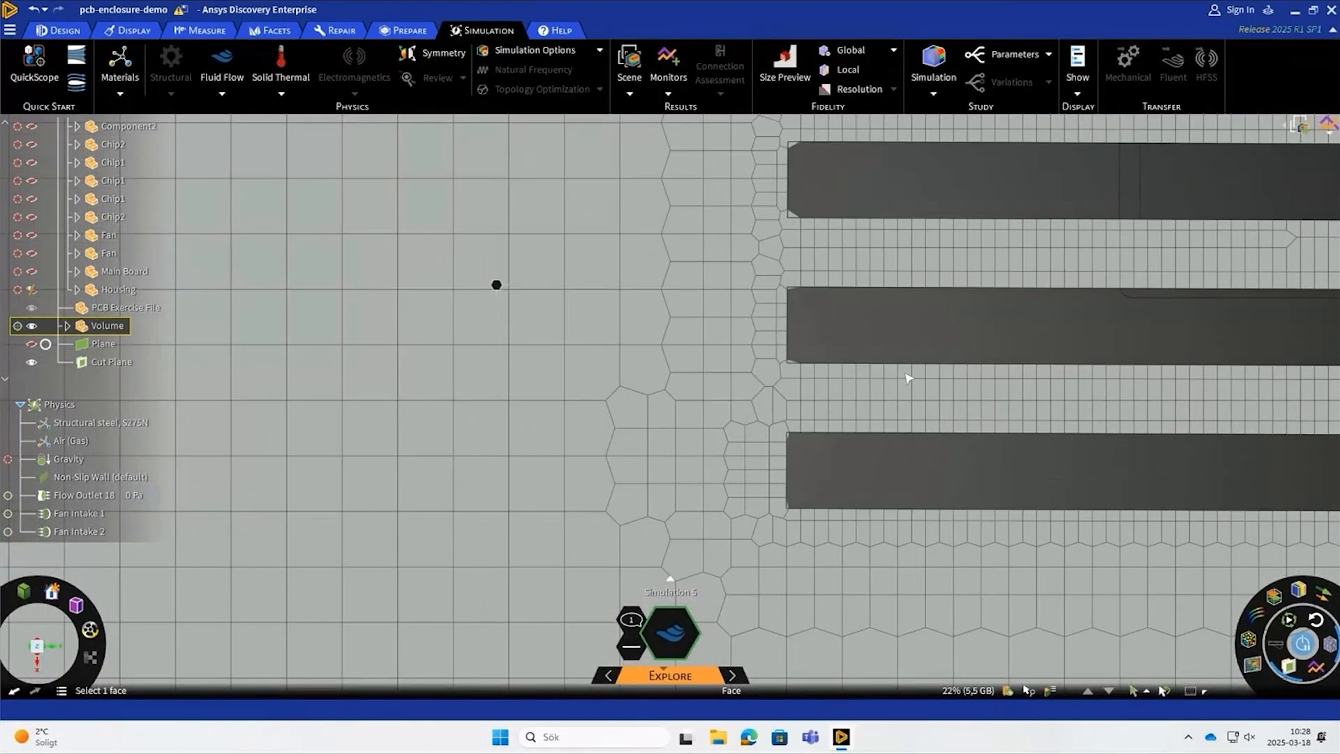
scroll(797, 443, down, 2)
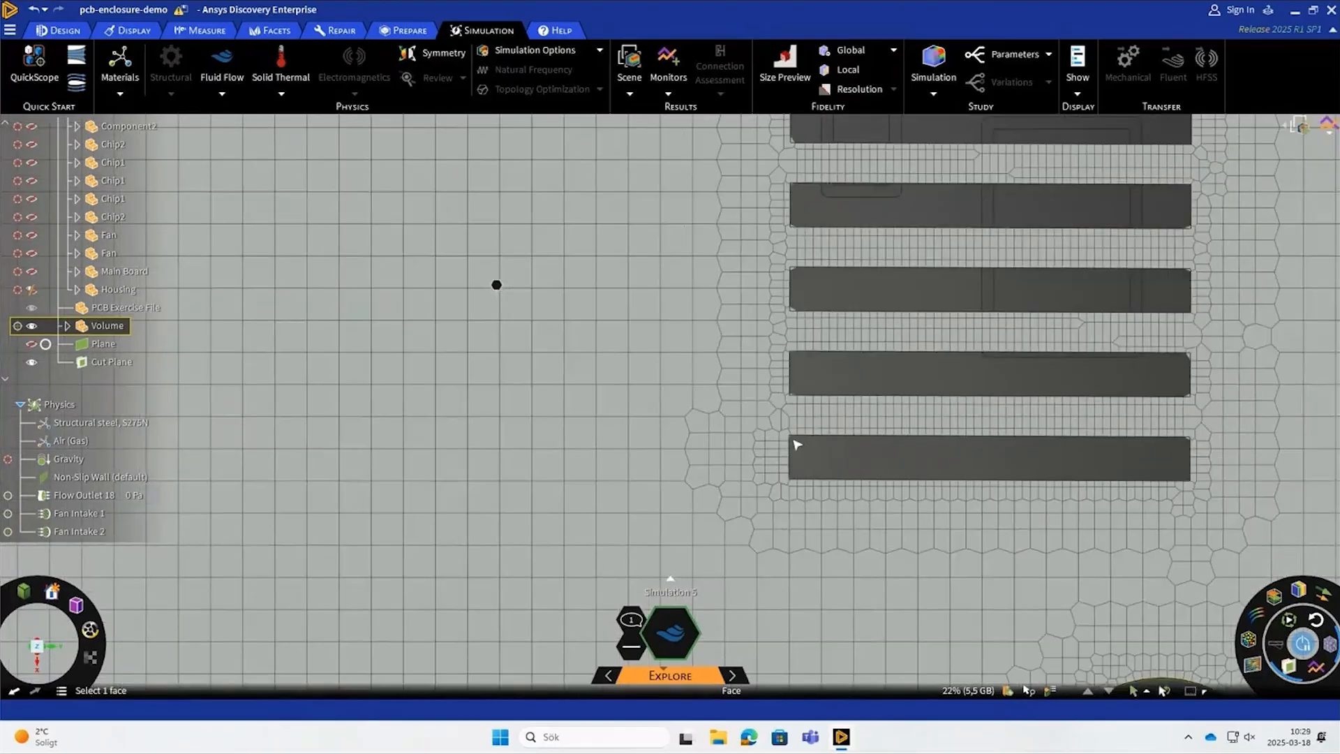
scroll(797, 444, down, 6)
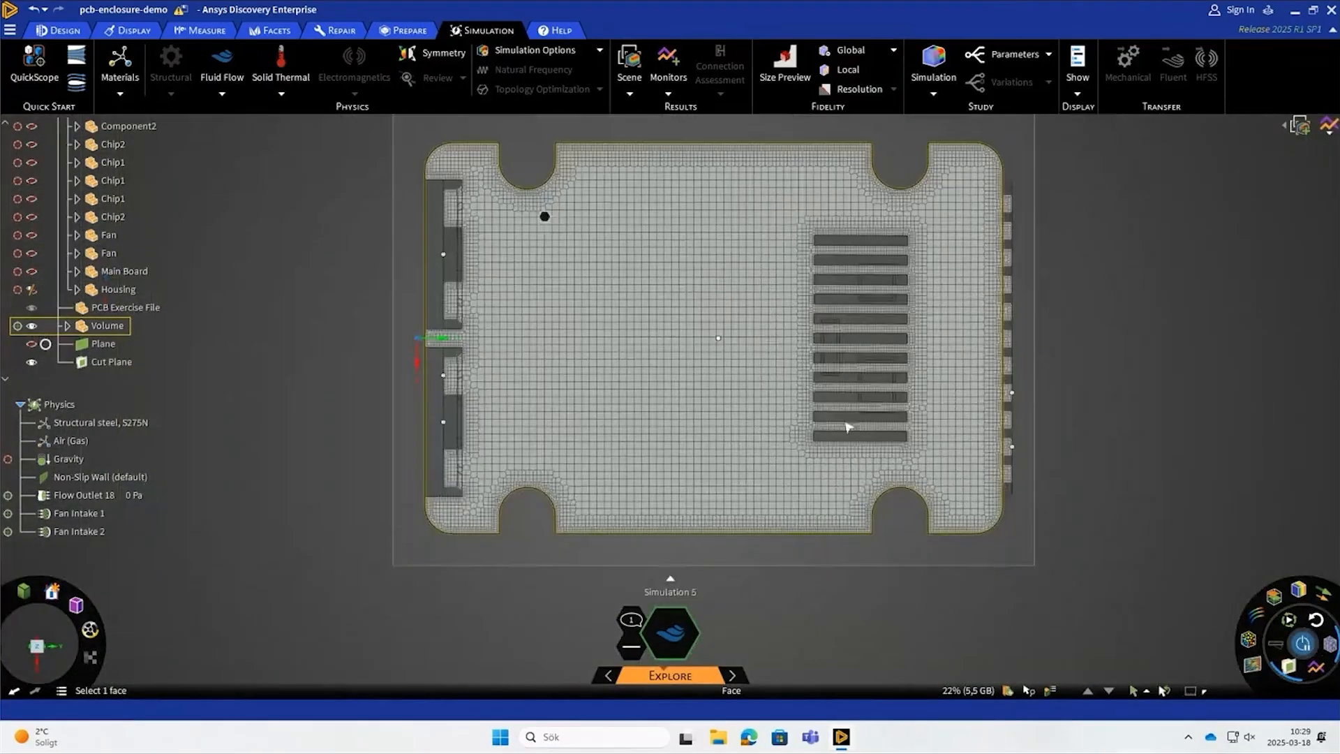
- Move the cut plane about 21 mm down towards the main board to section the mesh around the smaller components
middle_drag(918, 613, 933, 495)
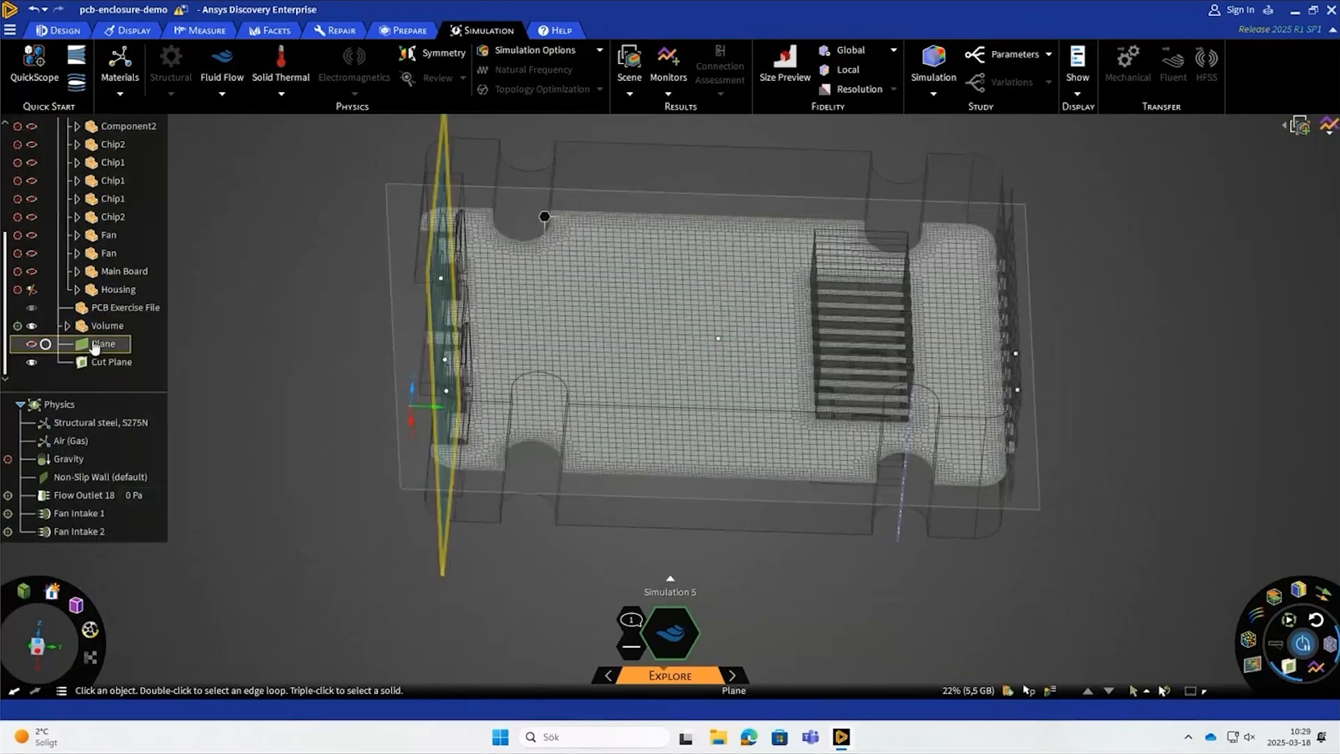
click(112, 361)
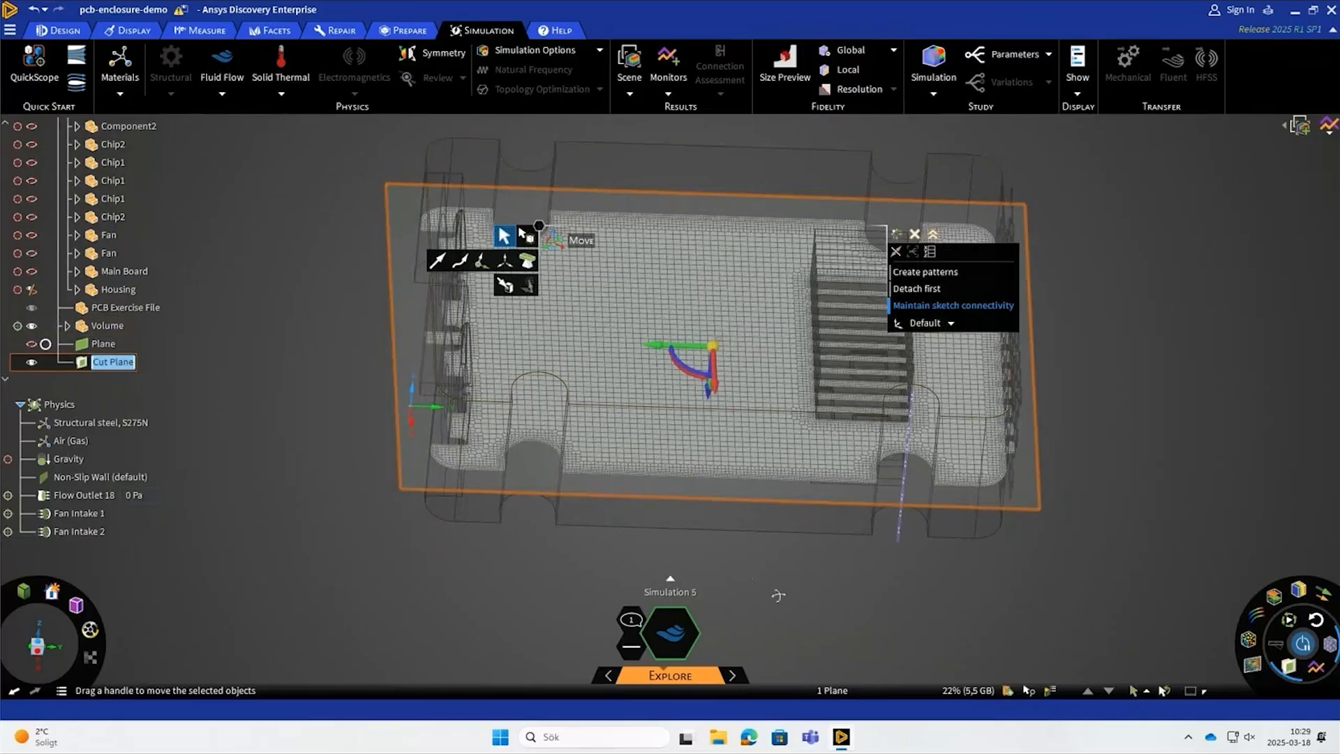
middle_drag(778, 595, 868, 390)
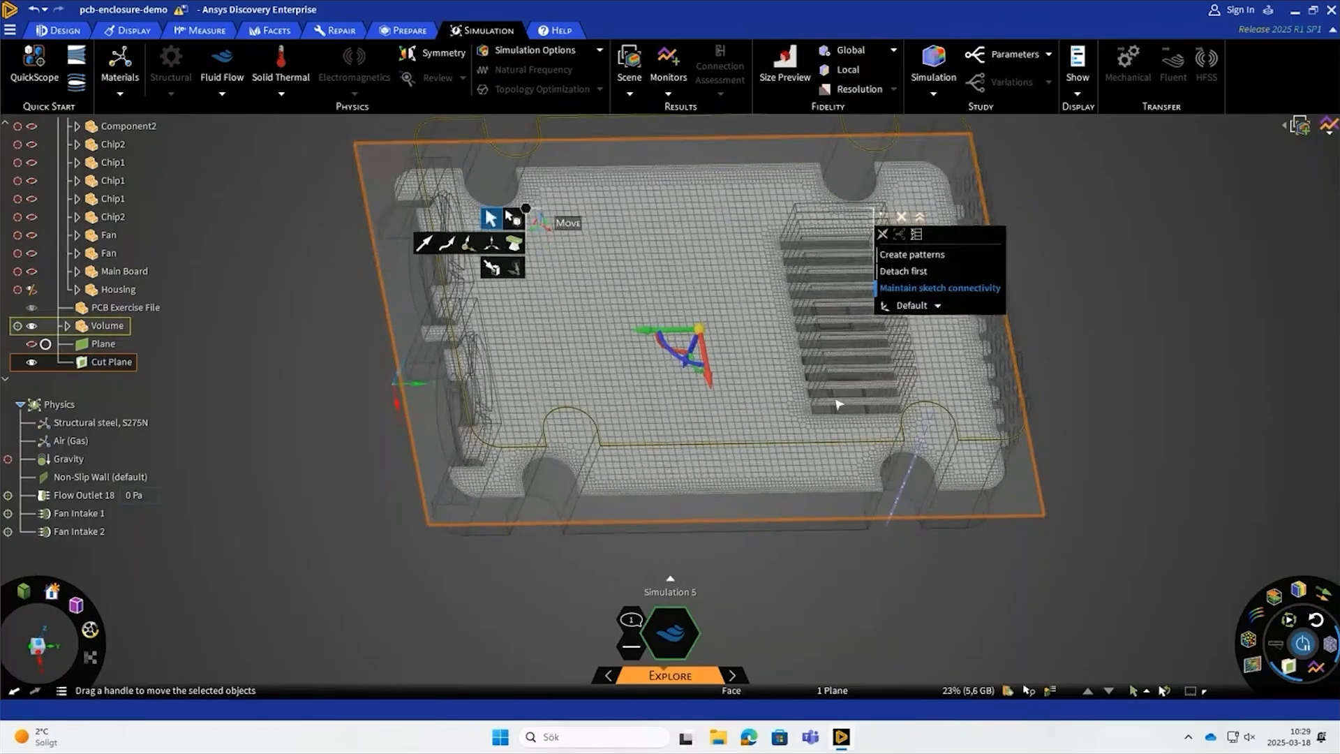
mouse_move(710, 371)
mouse_down()
mouse_move(688, 376)
mouse_move(706, 344)
mouse_move(694, 368)
mouse_up()
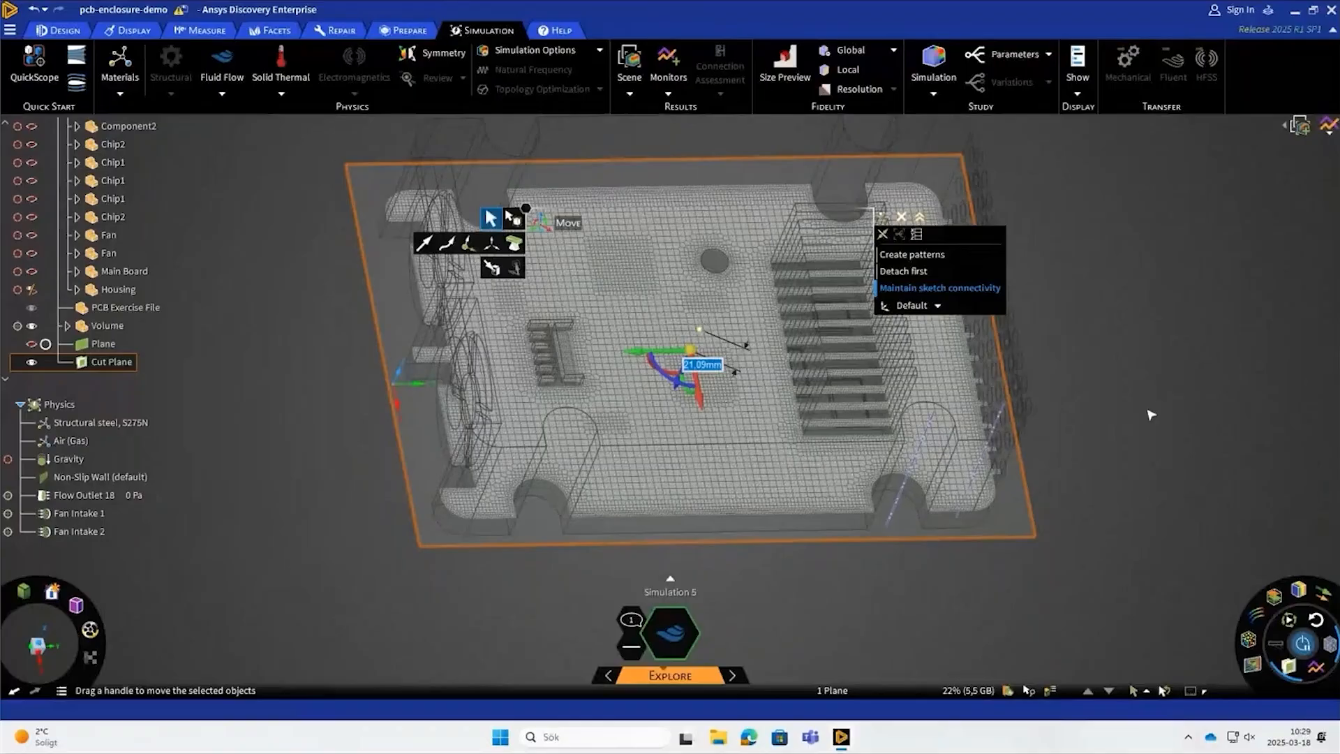
click(1150, 414)
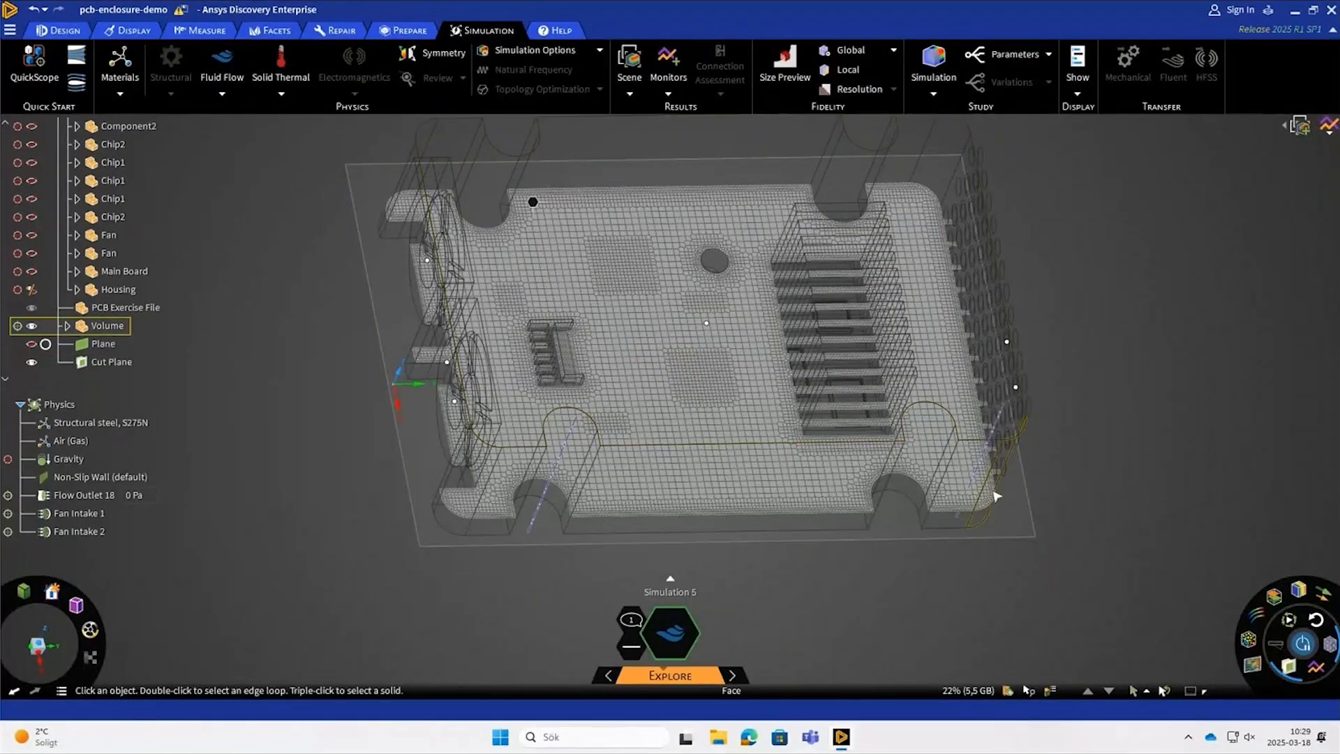
- Apply a local fidelity of 0.75 mm to the heat-sink solid to refine the mesh between its fins
mouse_move(664, 683)
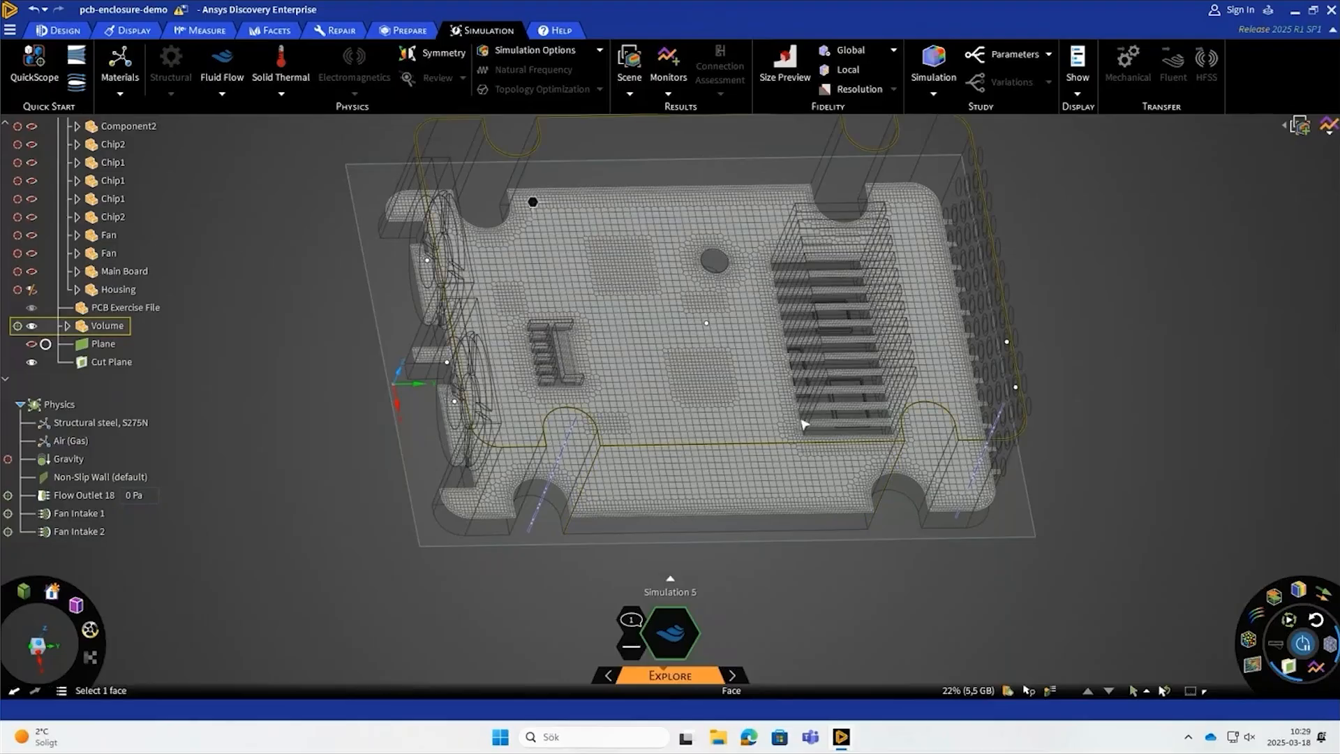
scroll(804, 424, up, 2)
scroll(806, 430, up, 4)
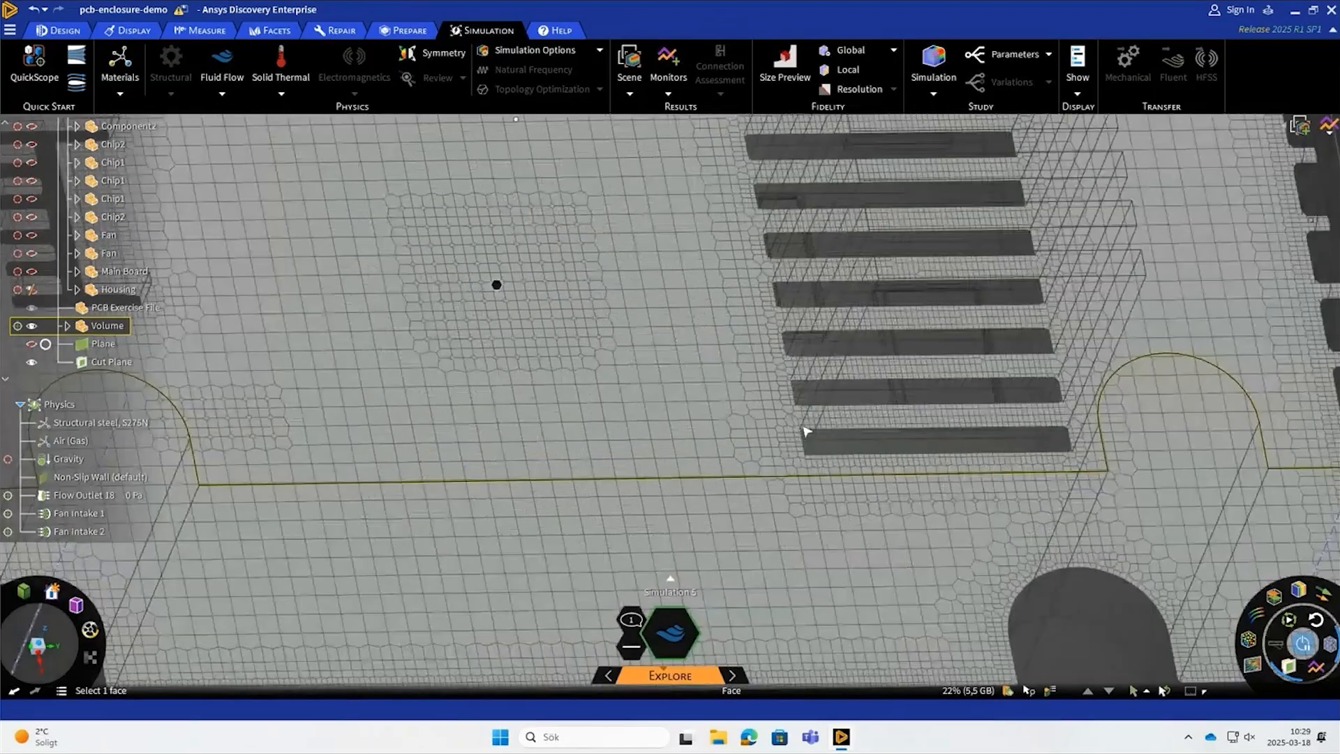
scroll(806, 436, down, 8)
click(848, 69)
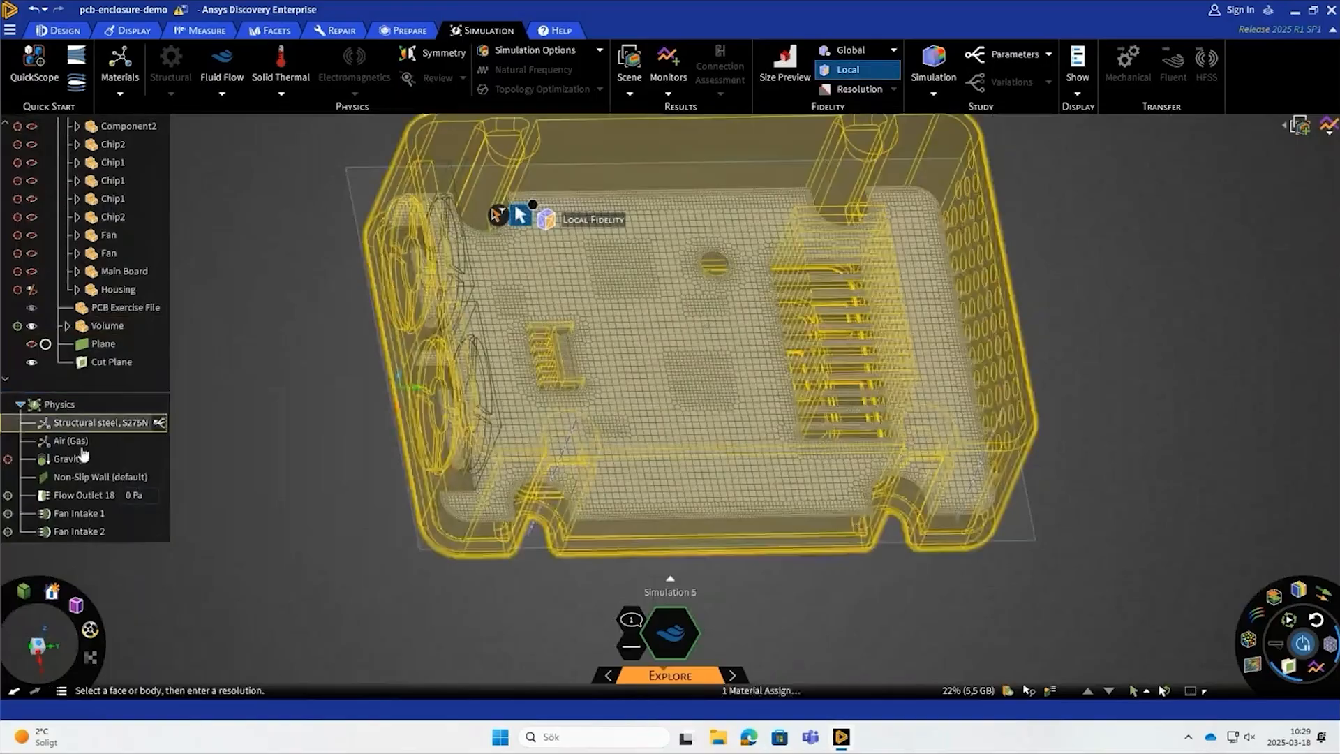
scroll(142, 271, up, 4)
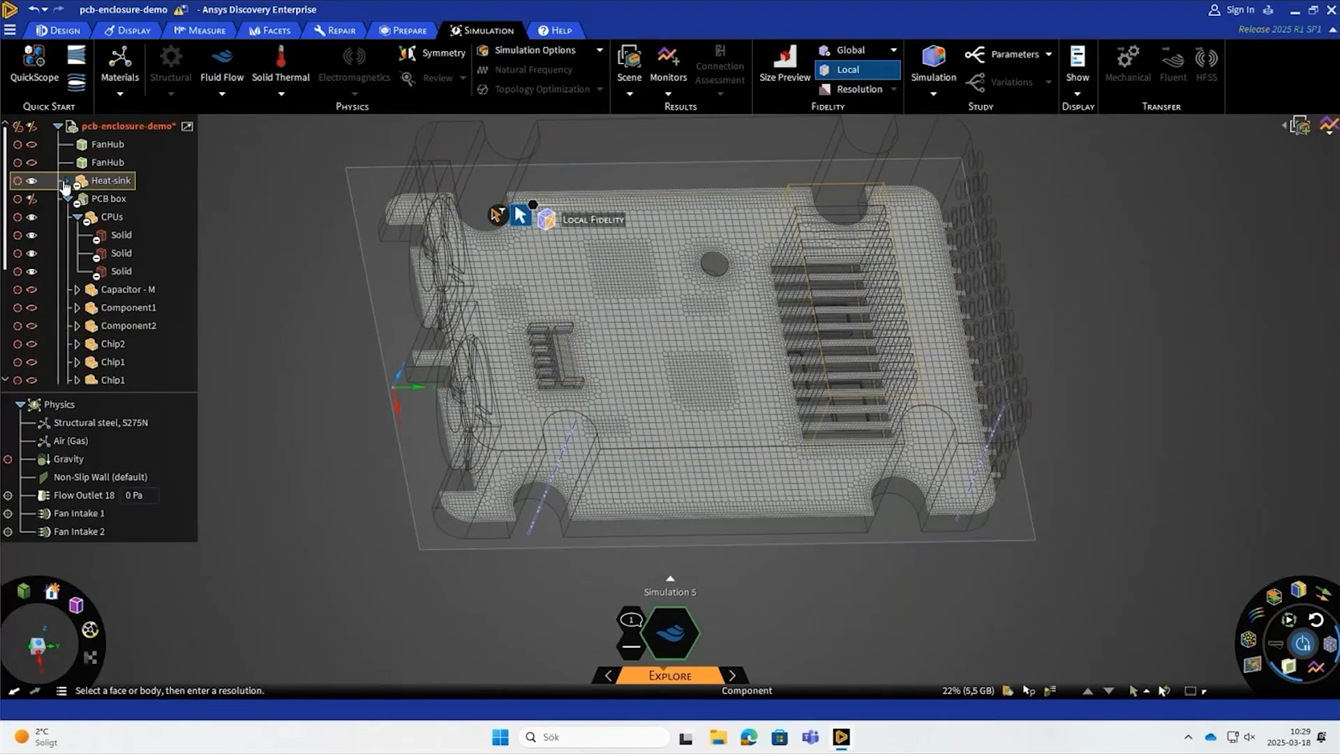
click(68, 180)
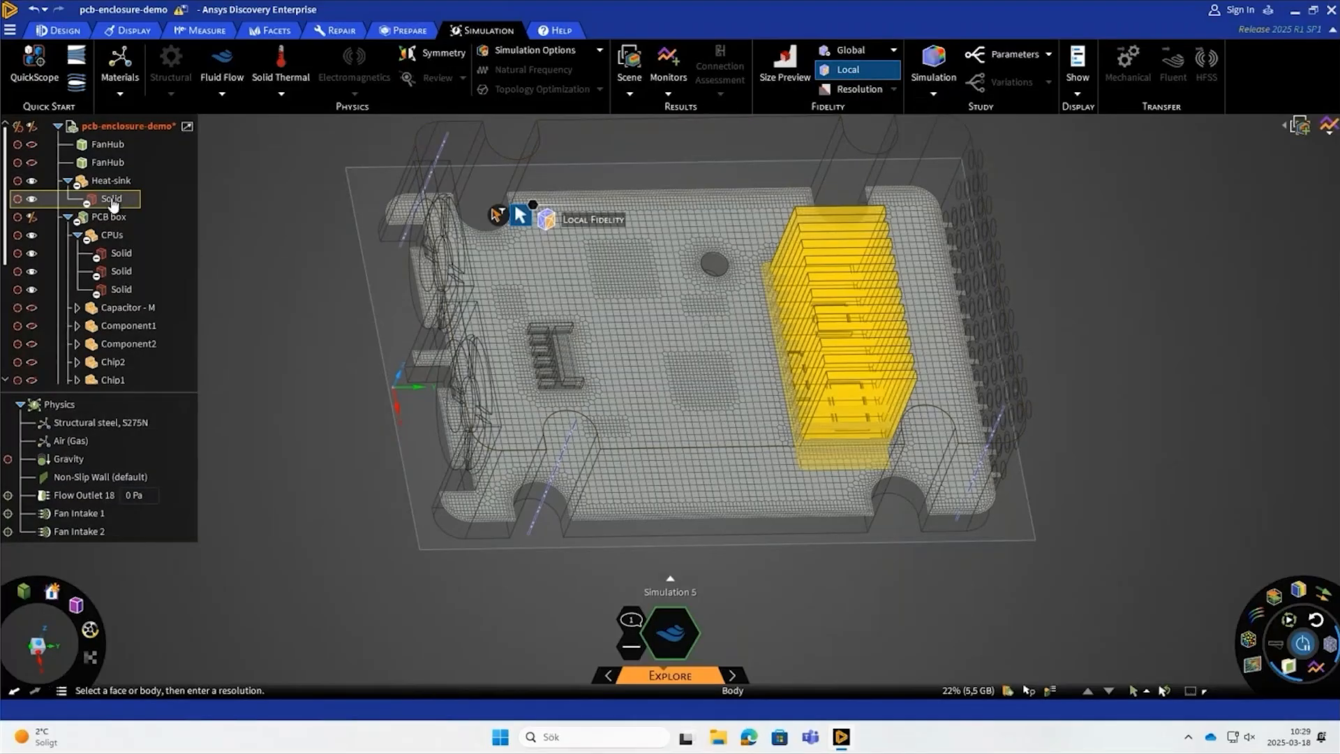
click(112, 202)
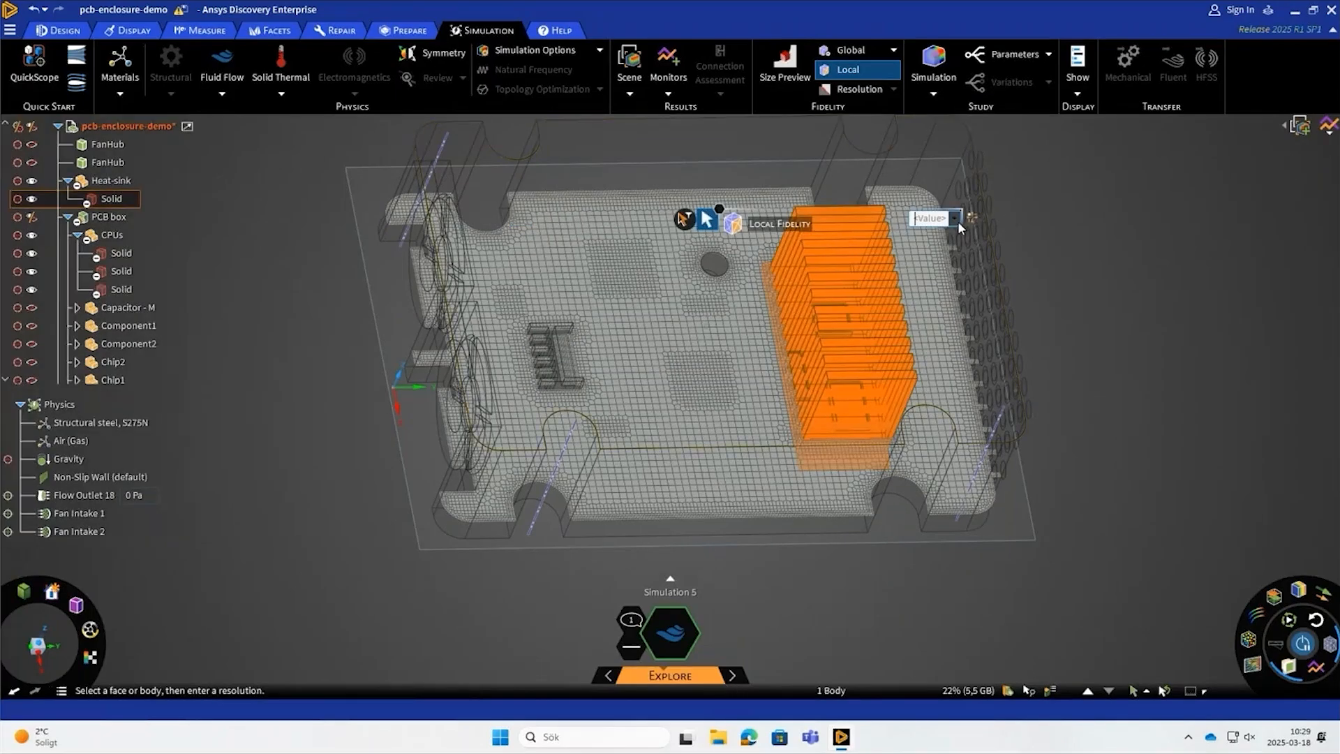
text(0,75)
key(Return)
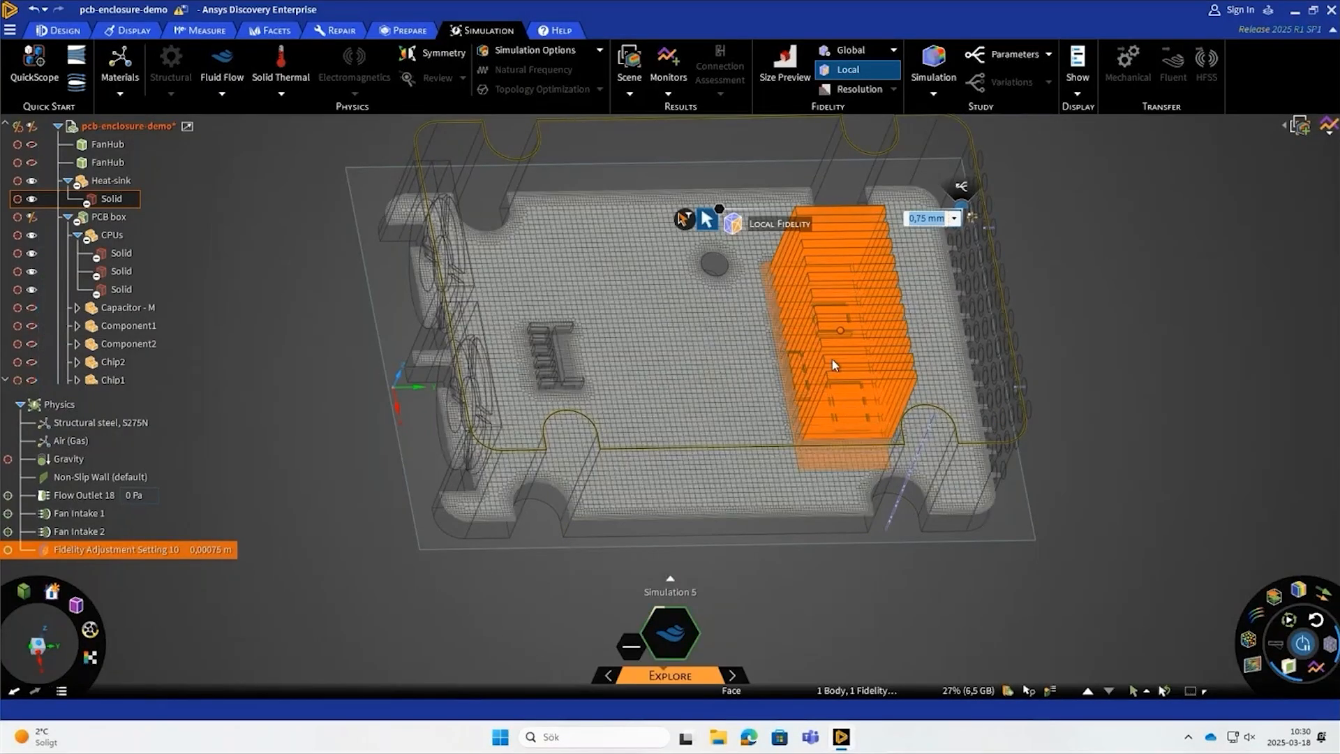
click(1120, 405)
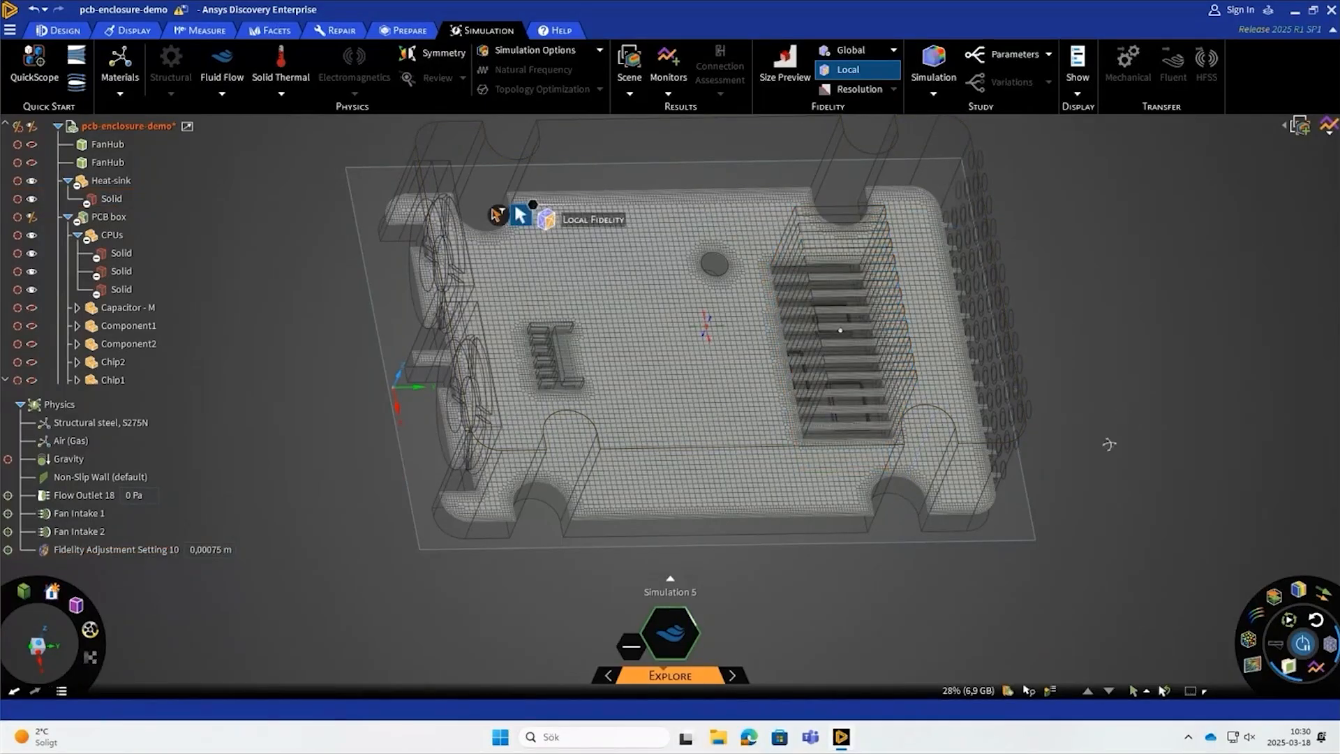
- Display velocity streamlines without the mesh and move their source from one fan inlet to the other
middle_drag(1109, 444, 1103, 469)
scroll(814, 382, up, 5)
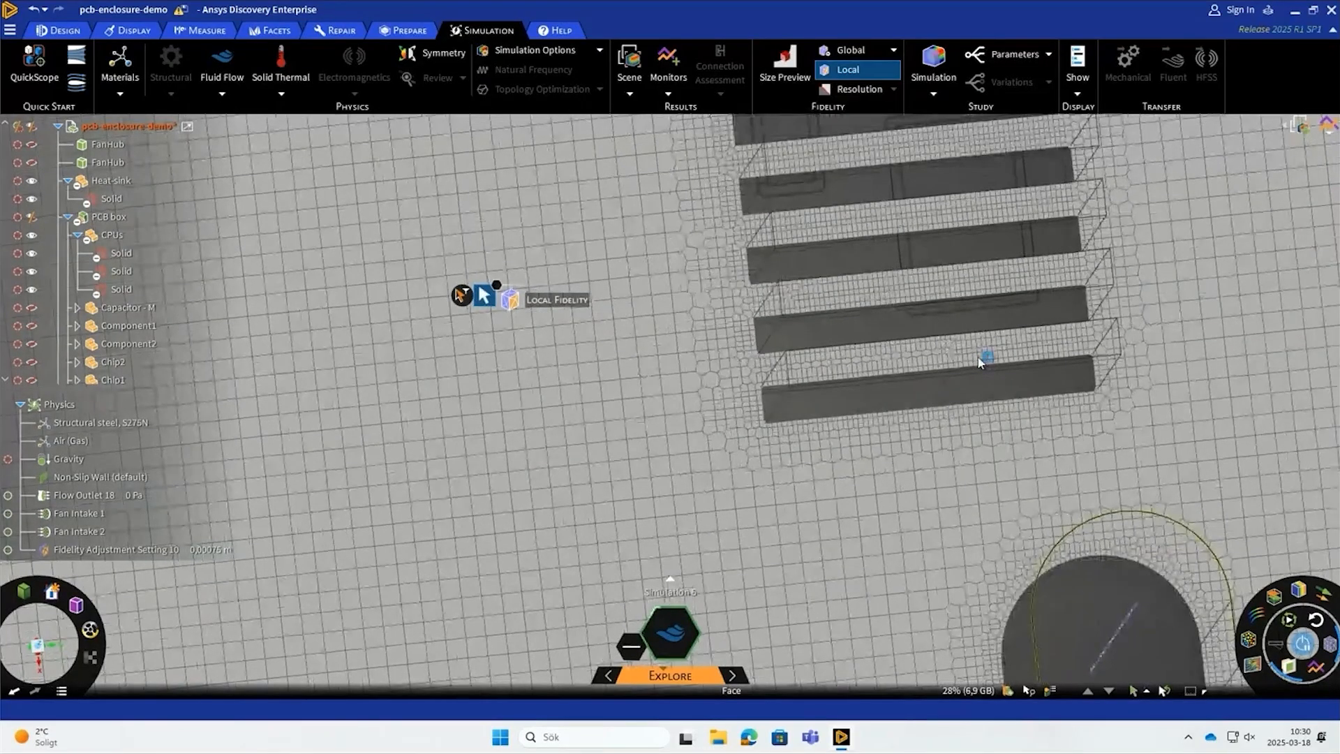
scroll(979, 361, down, 6)
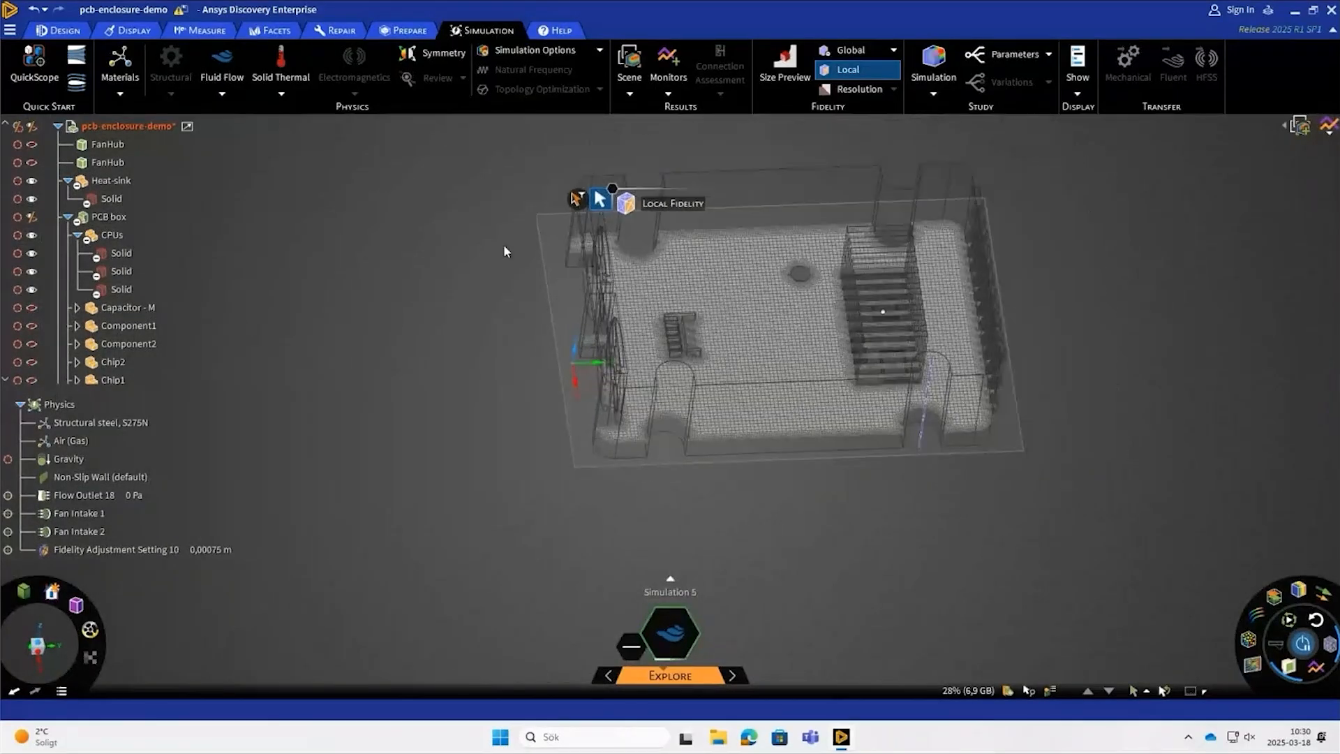
scroll(511, 224, up, 3)
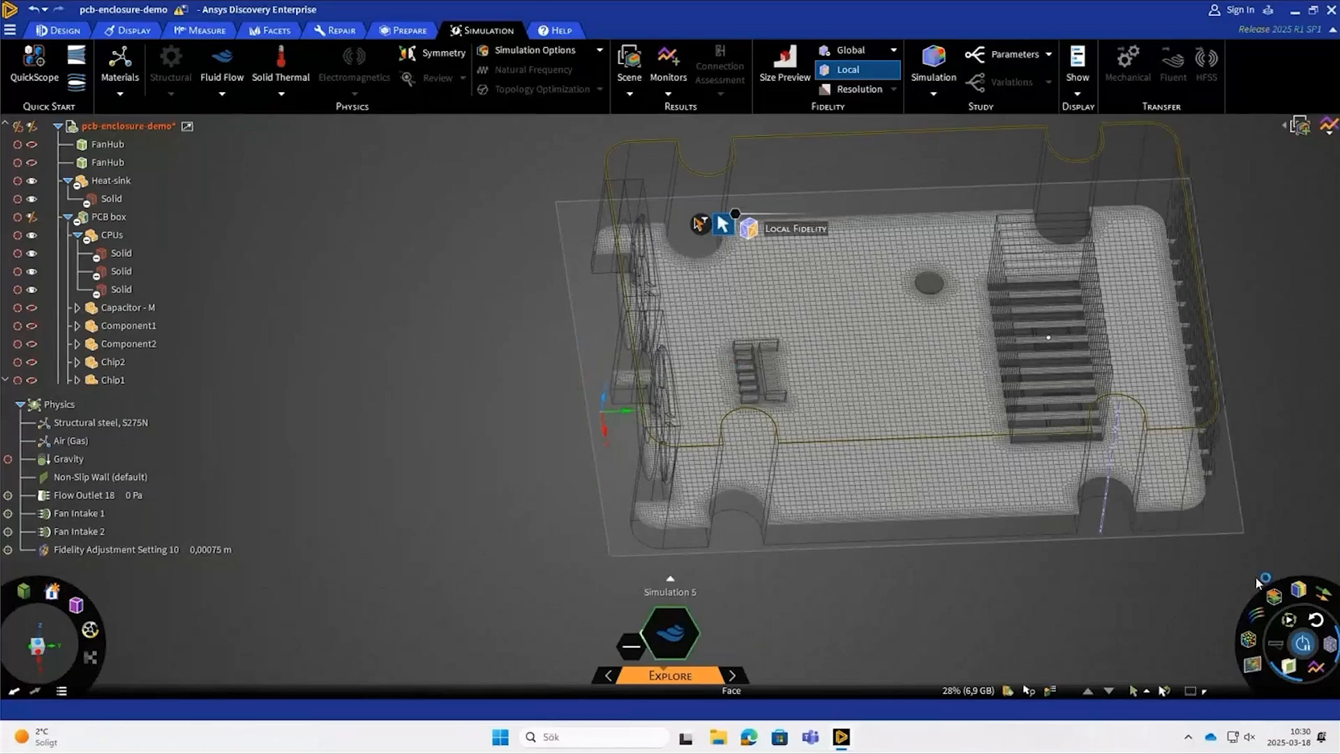
click(1259, 619)
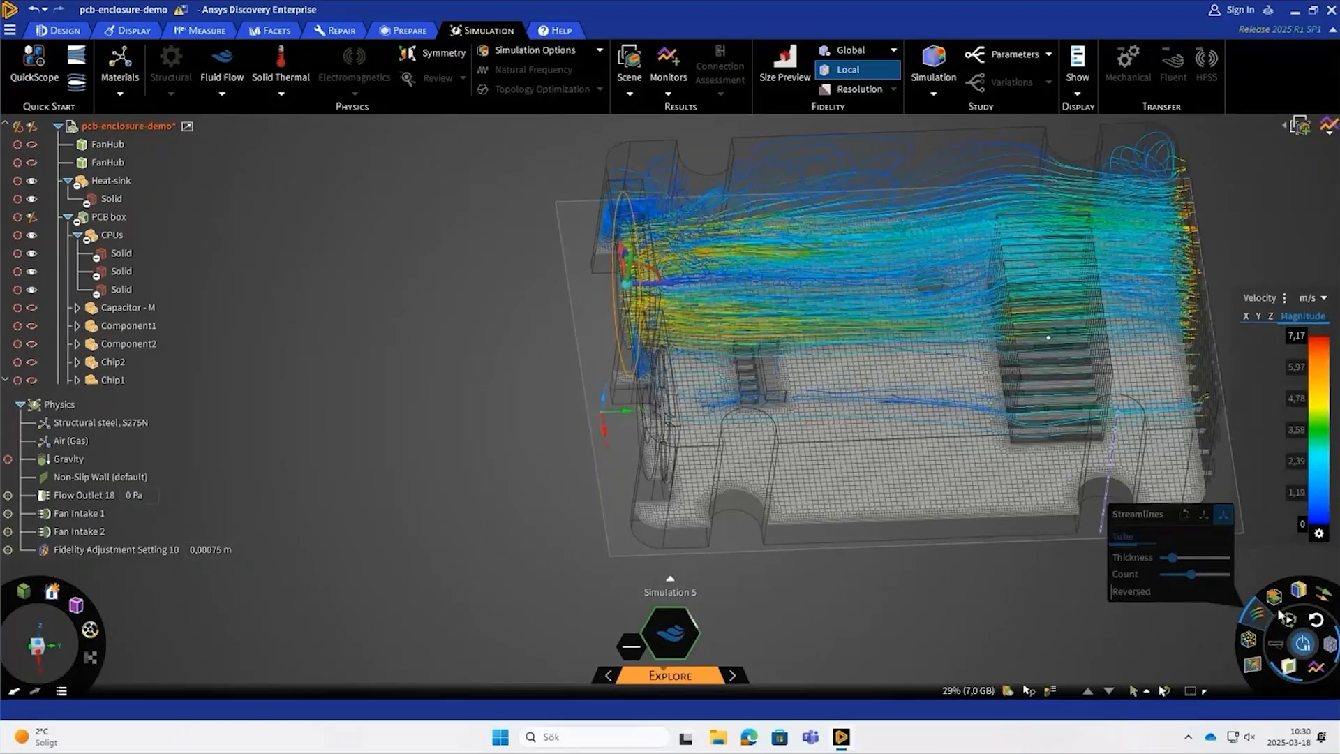
click(1329, 646)
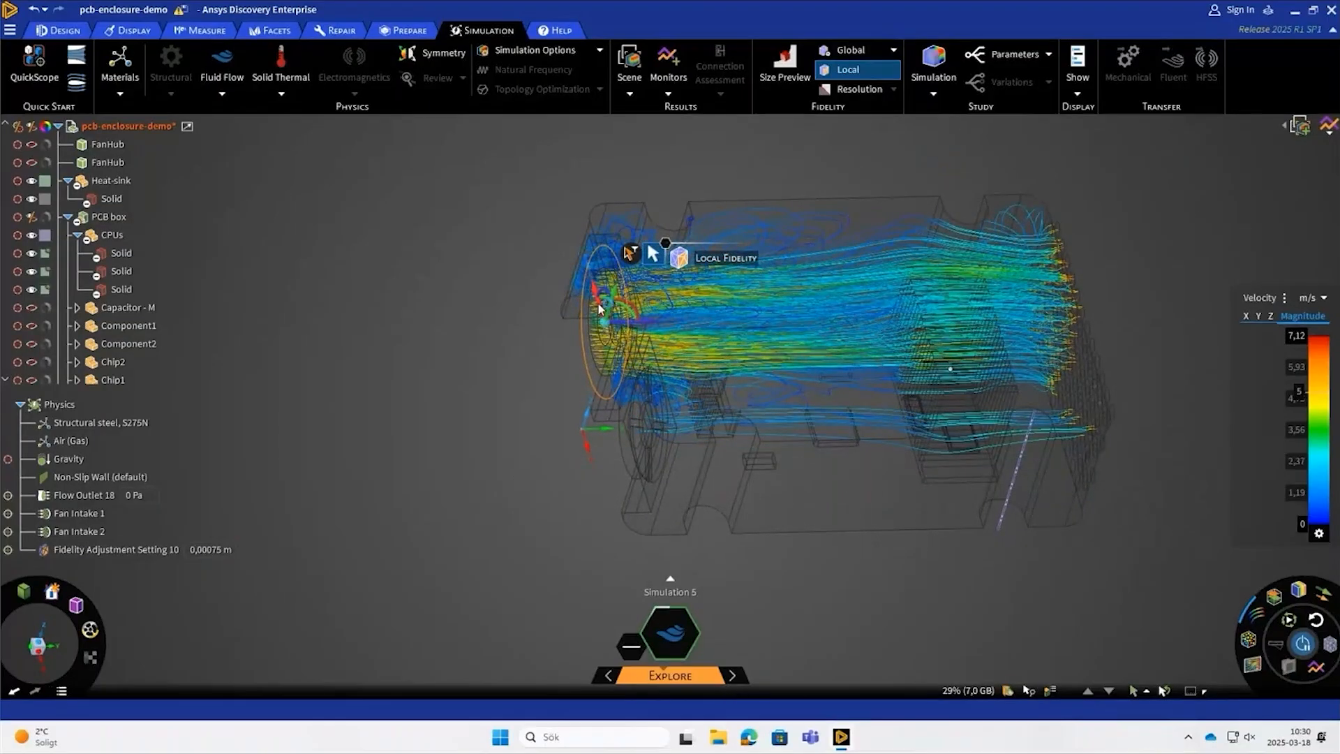
drag(598, 305, 636, 425)
middle_drag(1030, 576, 987, 592)
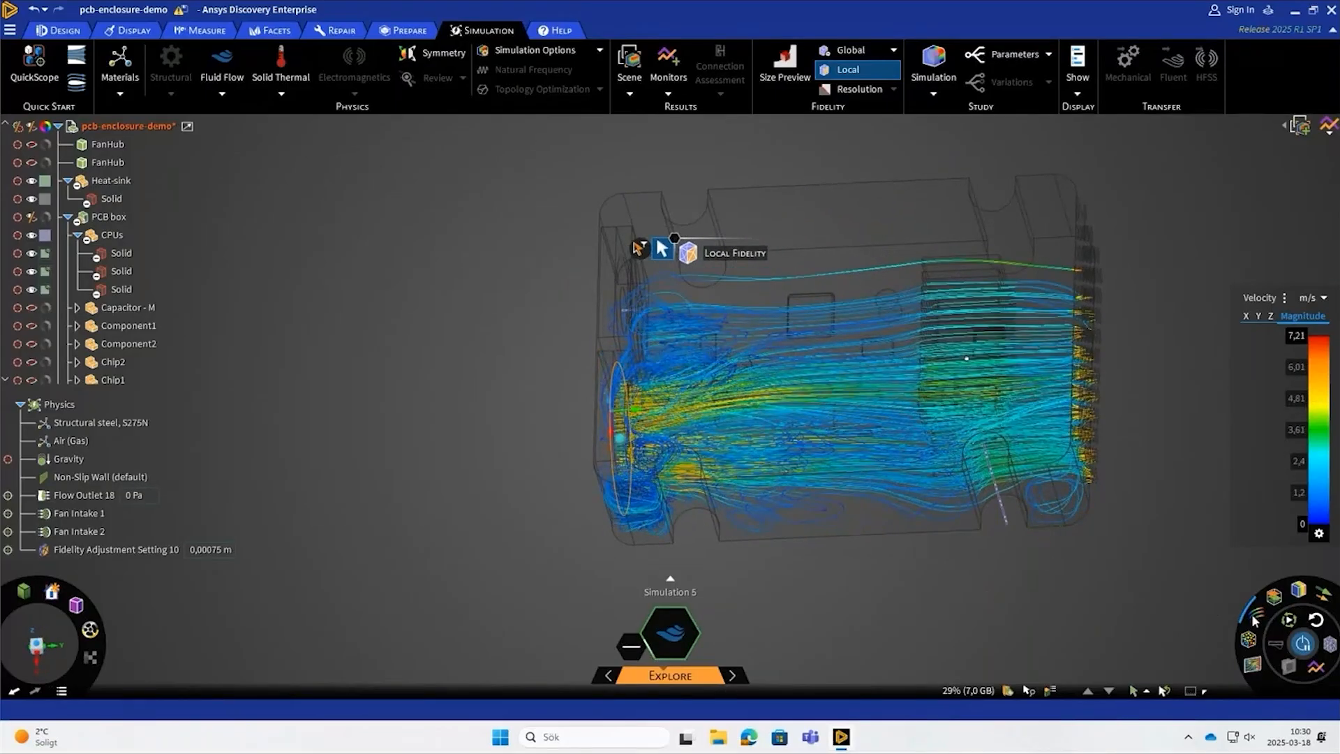
- Replace the streamlines with the velocity direction field on the cut plane and examine the flow from the fans through the heat sink
click(1252, 667)
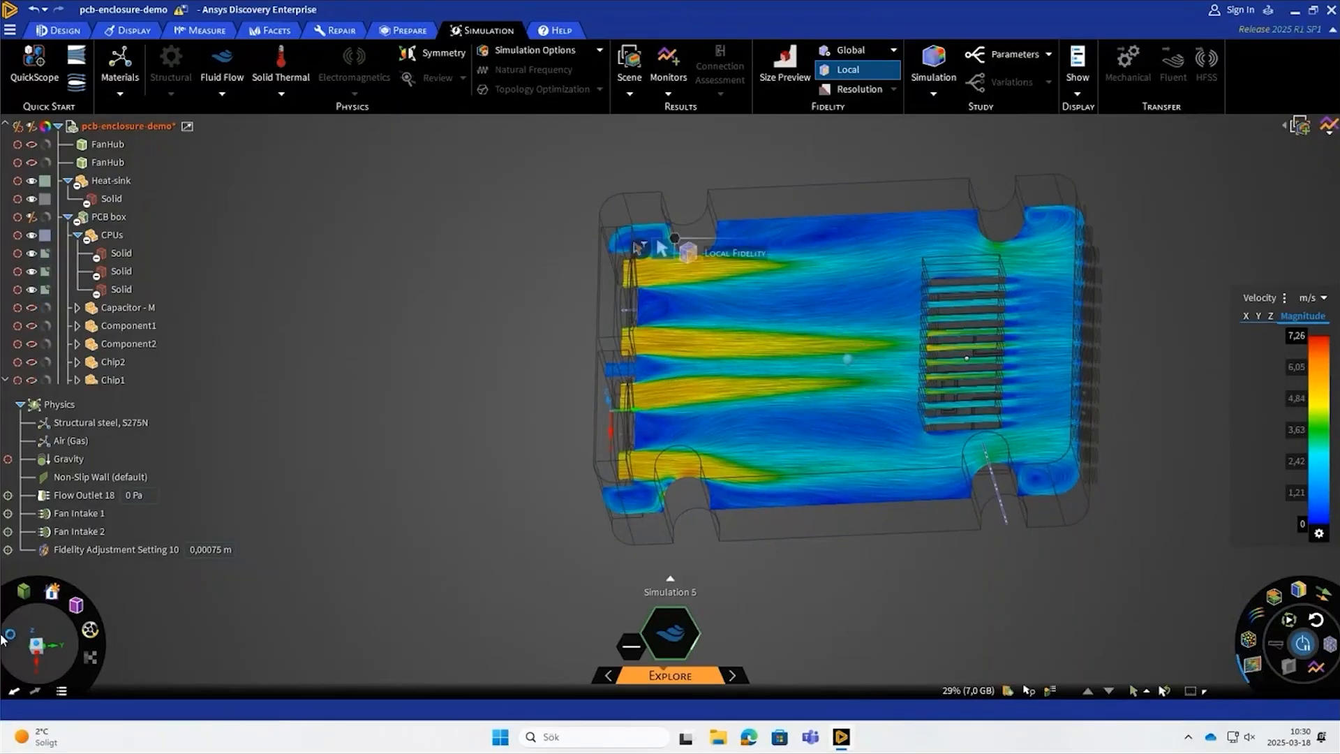
click(37, 646)
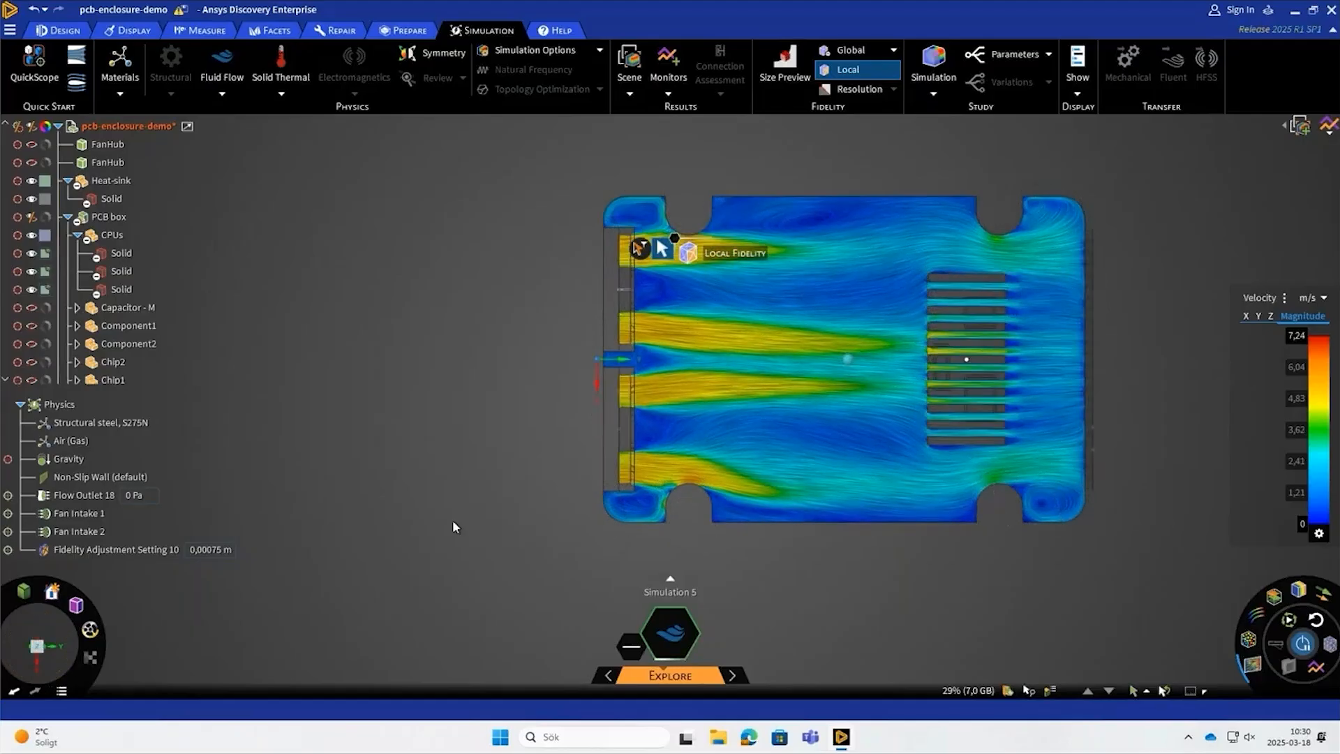
scroll(811, 399, up, 3)
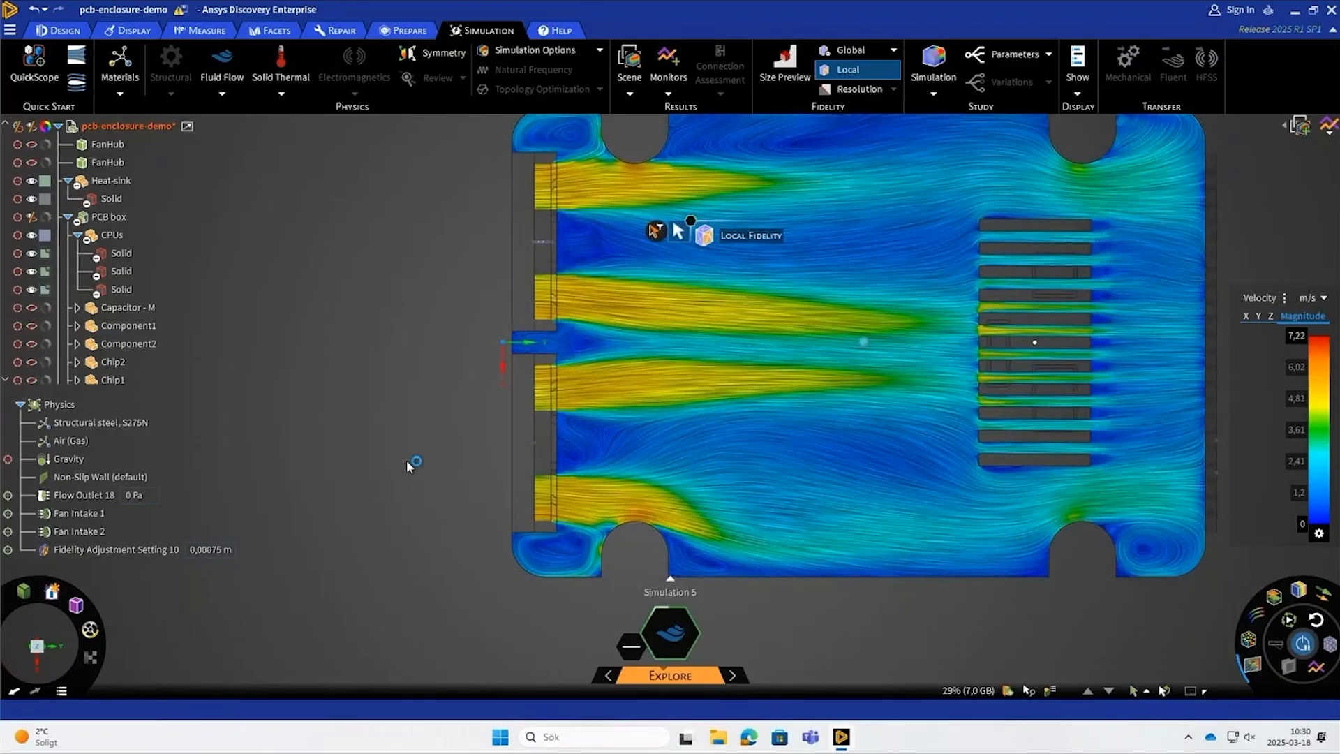
middle_drag(410, 464, 395, 322)
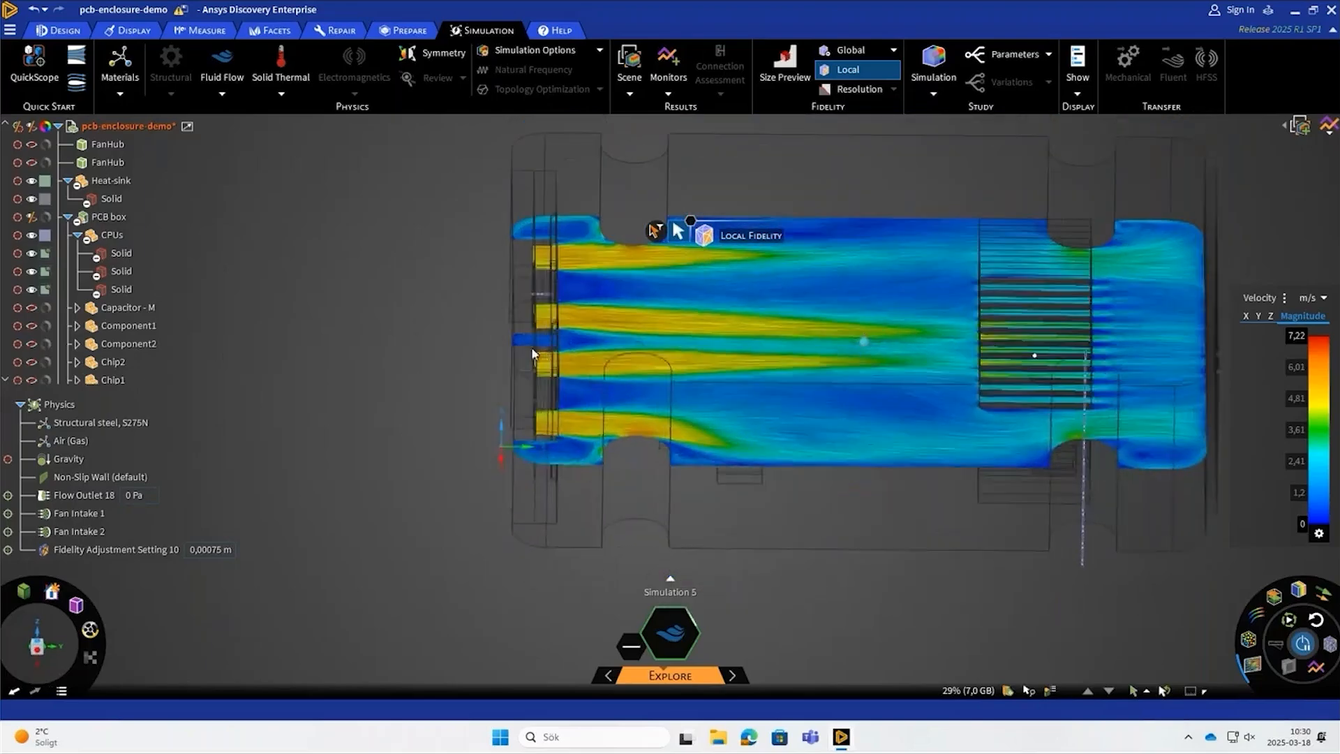
click(127, 550)
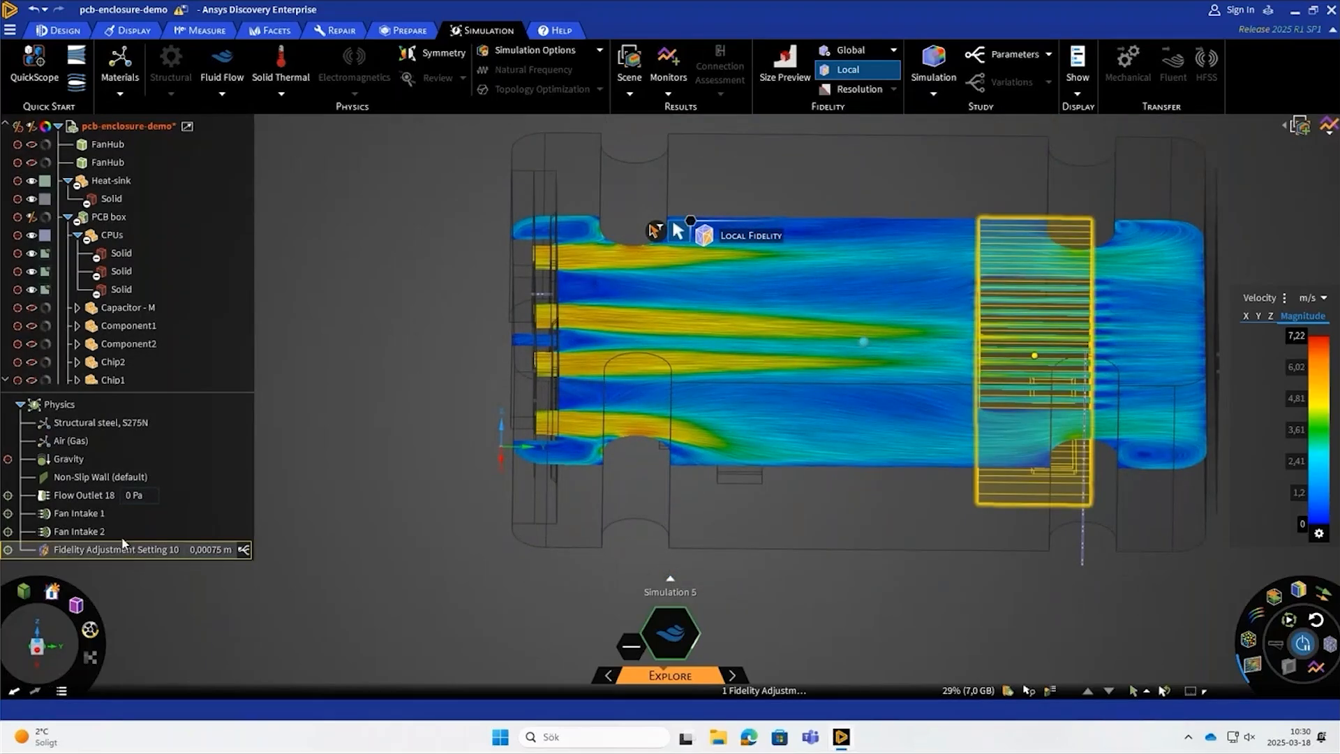
- Lower the cut plane towards the main board and examine the flow field around the small finned component
mouse_move(869, 339)
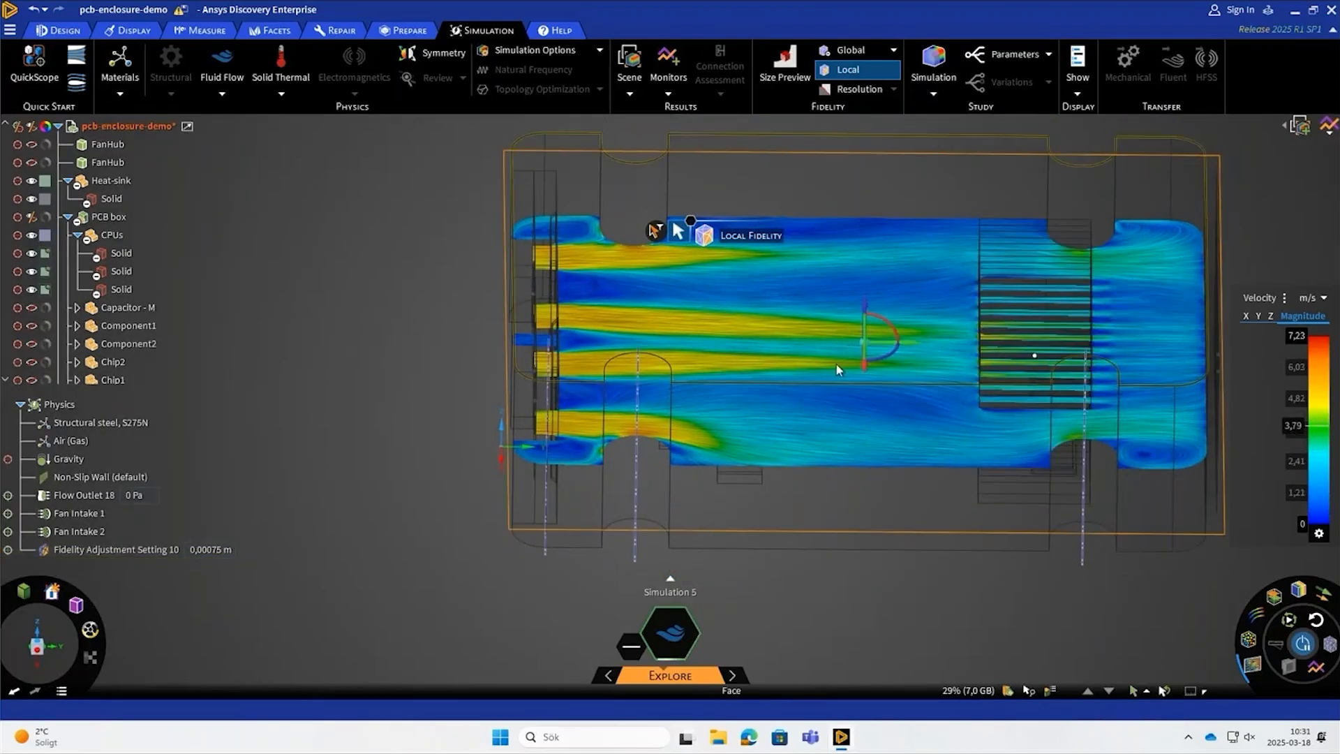
middle_drag(837, 363, 821, 329)
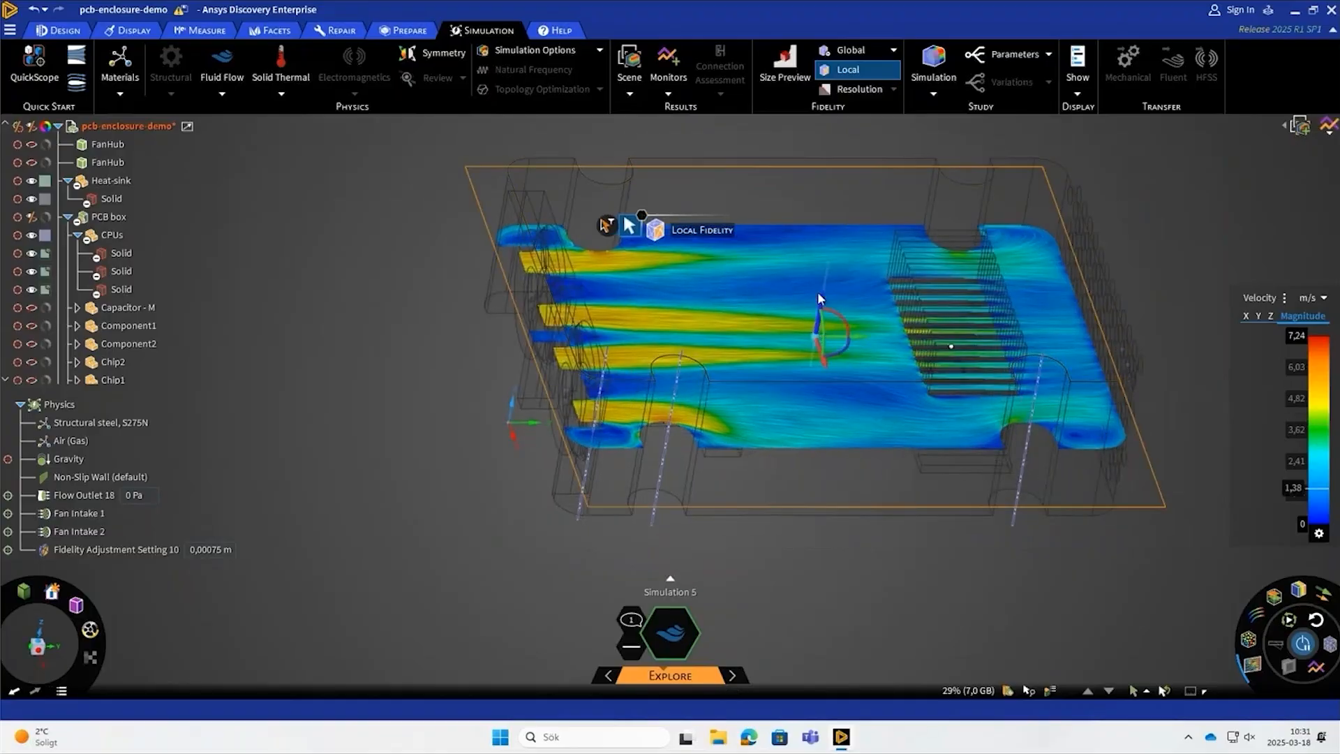
drag(821, 329, 796, 358)
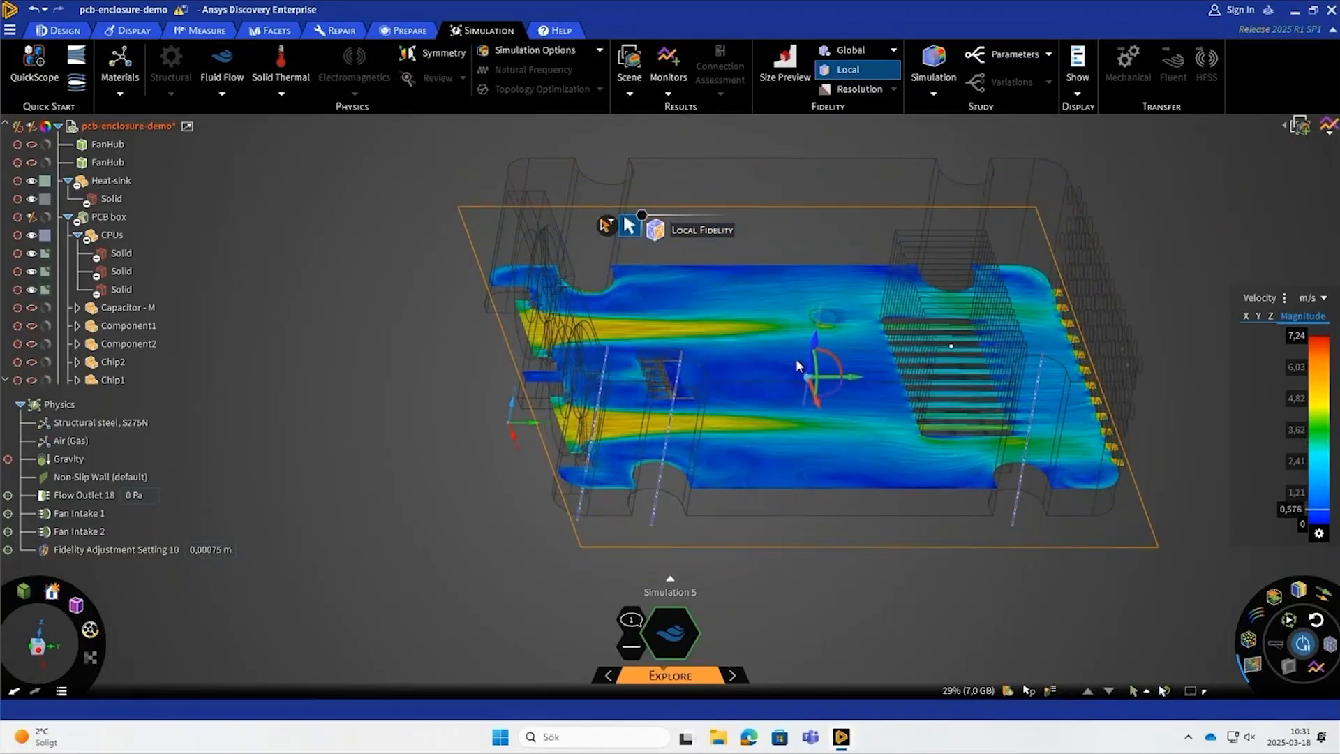
click(839, 585)
middle_drag(840, 585, 855, 632)
scroll(642, 392, up, 3)
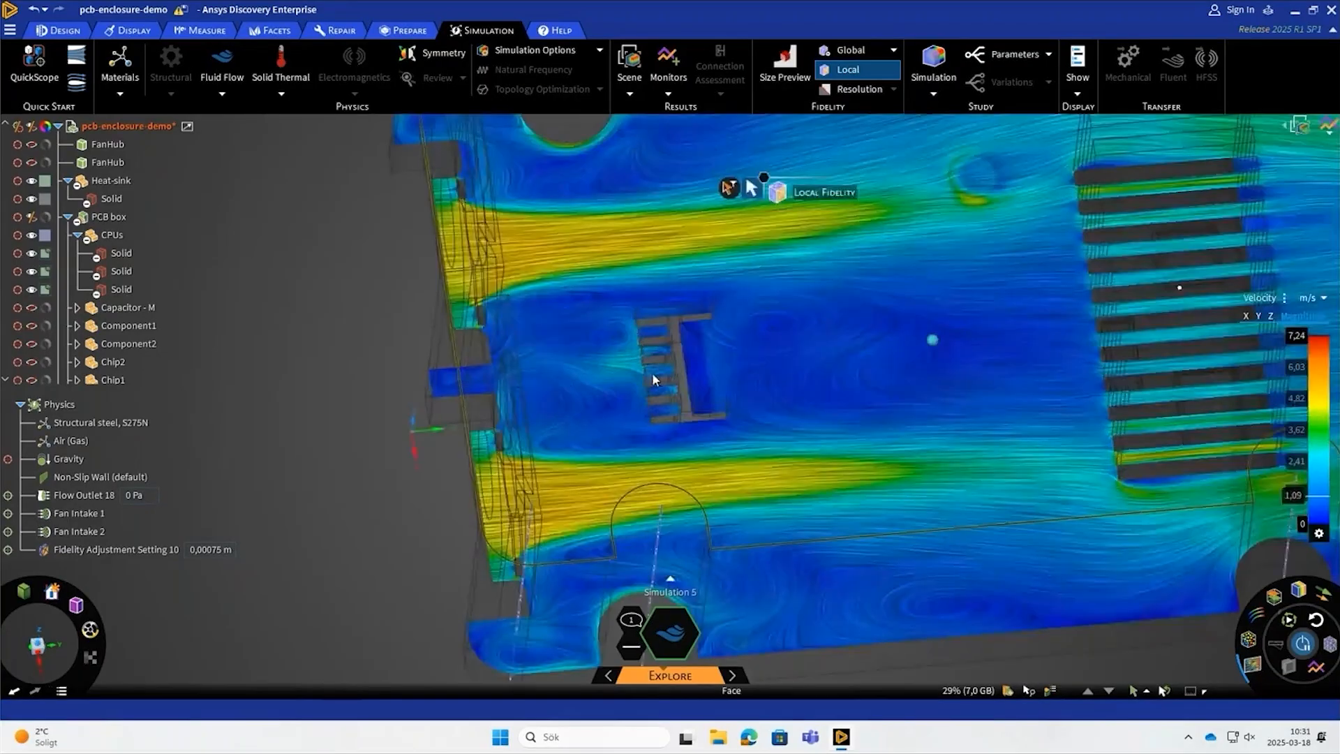
scroll(652, 372, up, 2)
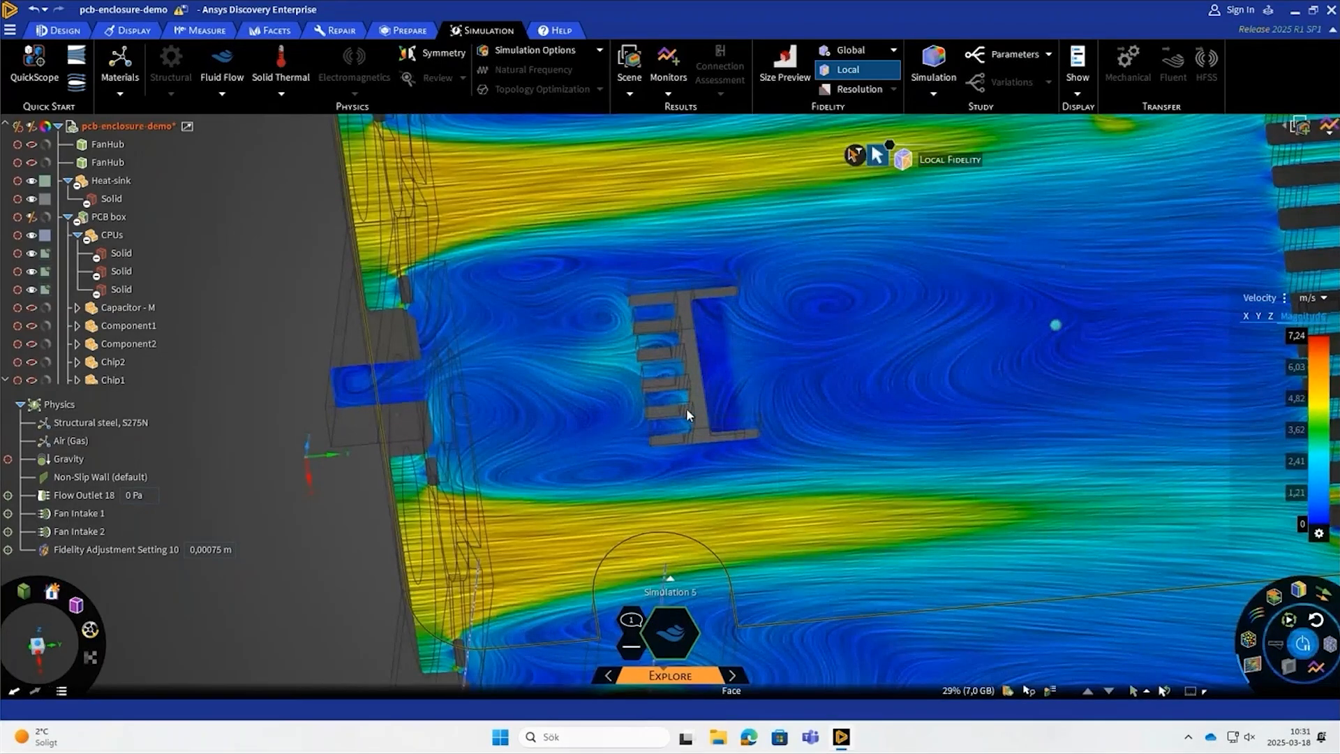
scroll(685, 407, down, 5)
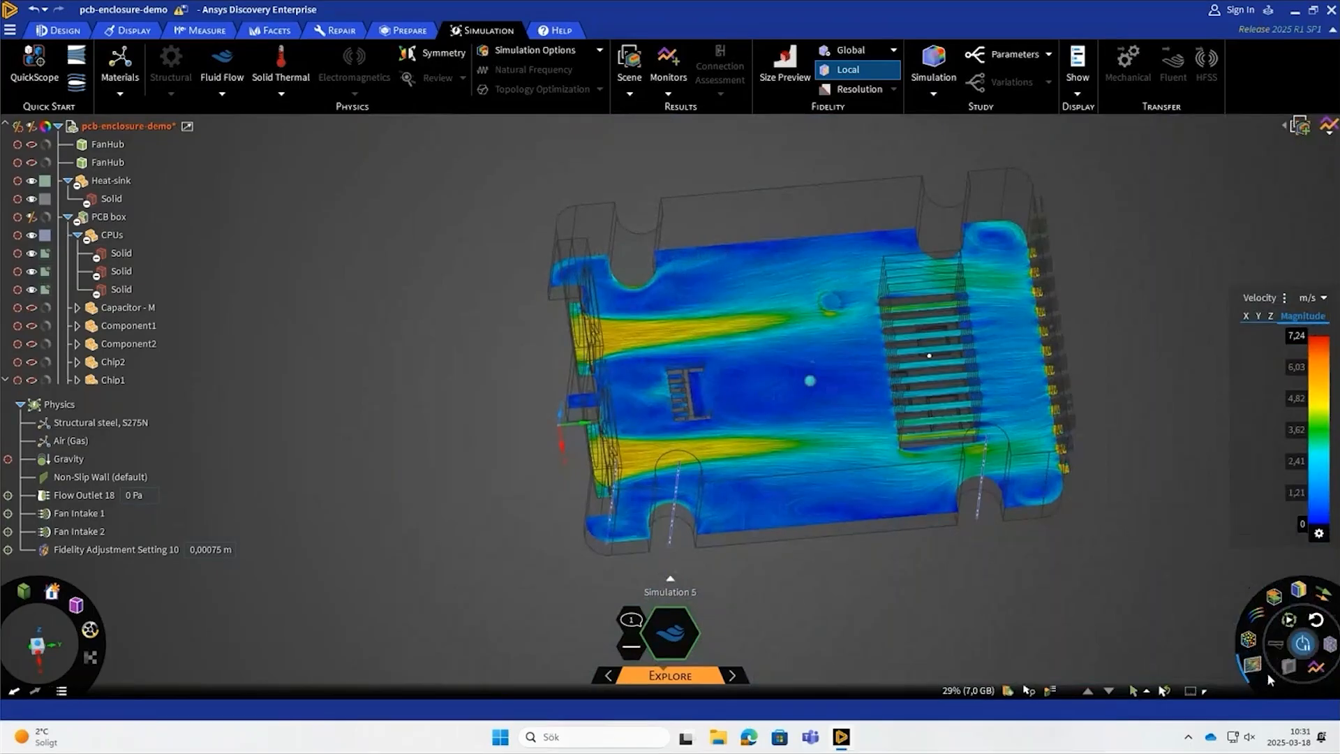
- Turn off the direction field and set the velocity contours' location to All Bodies
click(1253, 667)
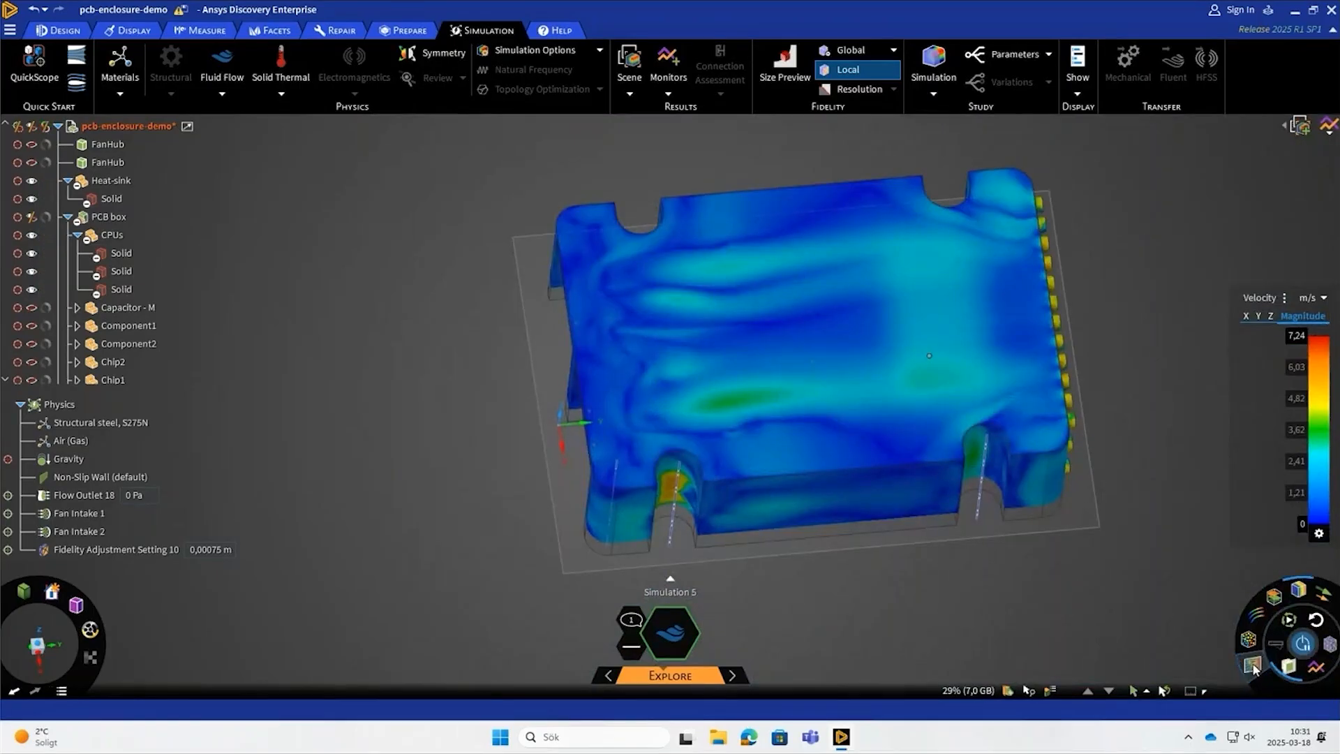
mouse_move(1298, 591)
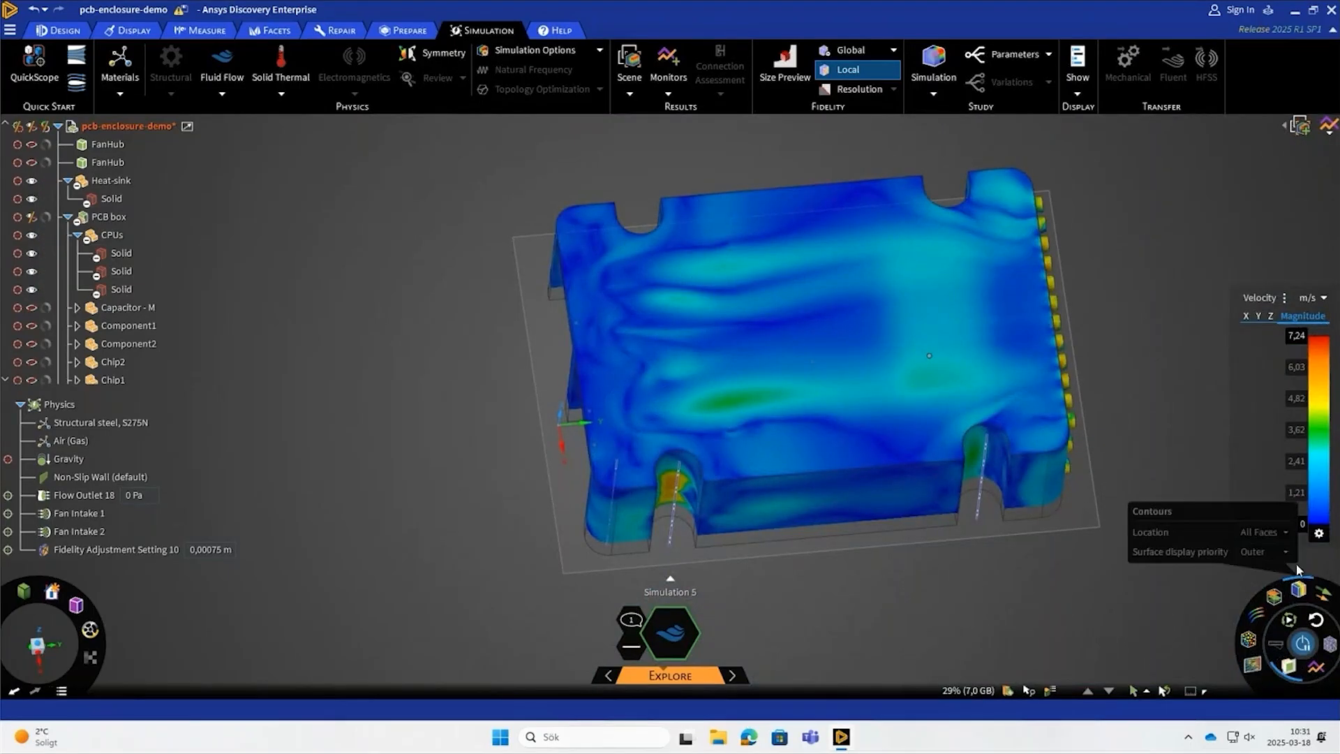
click(1284, 532)
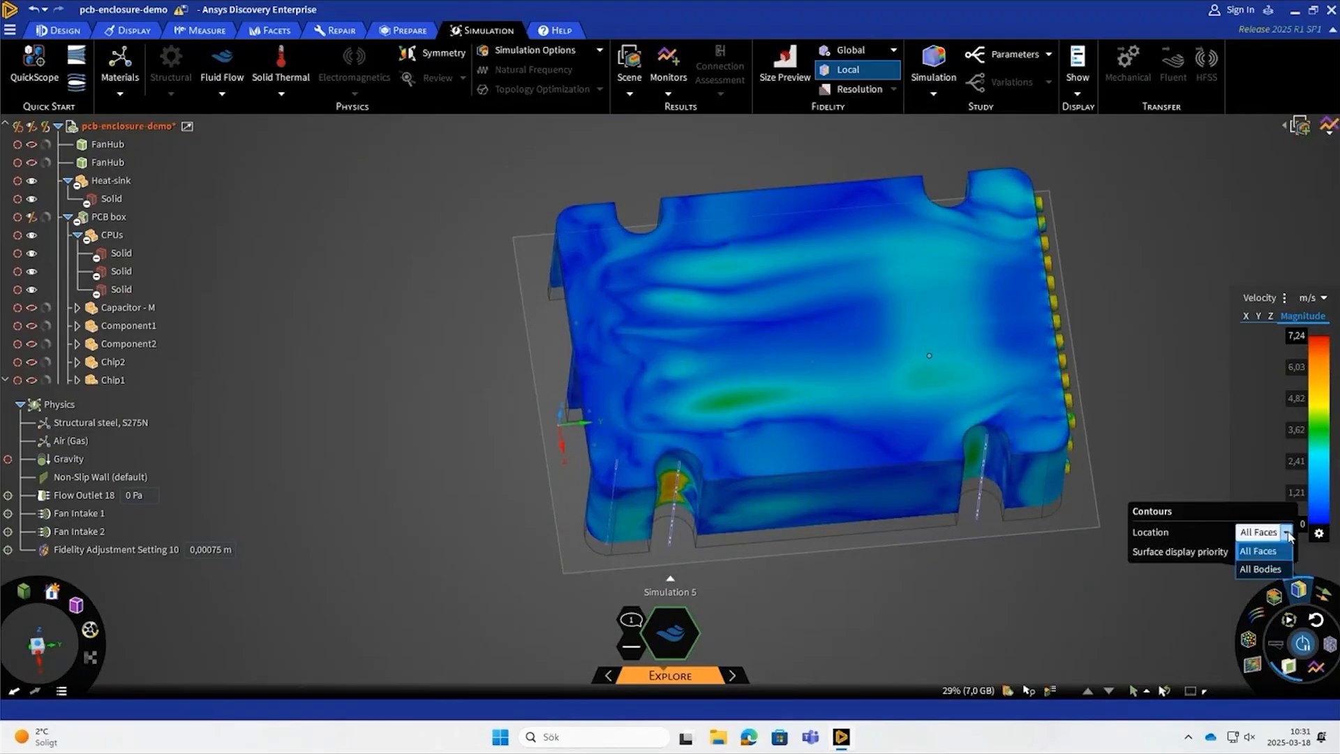
click(1280, 569)
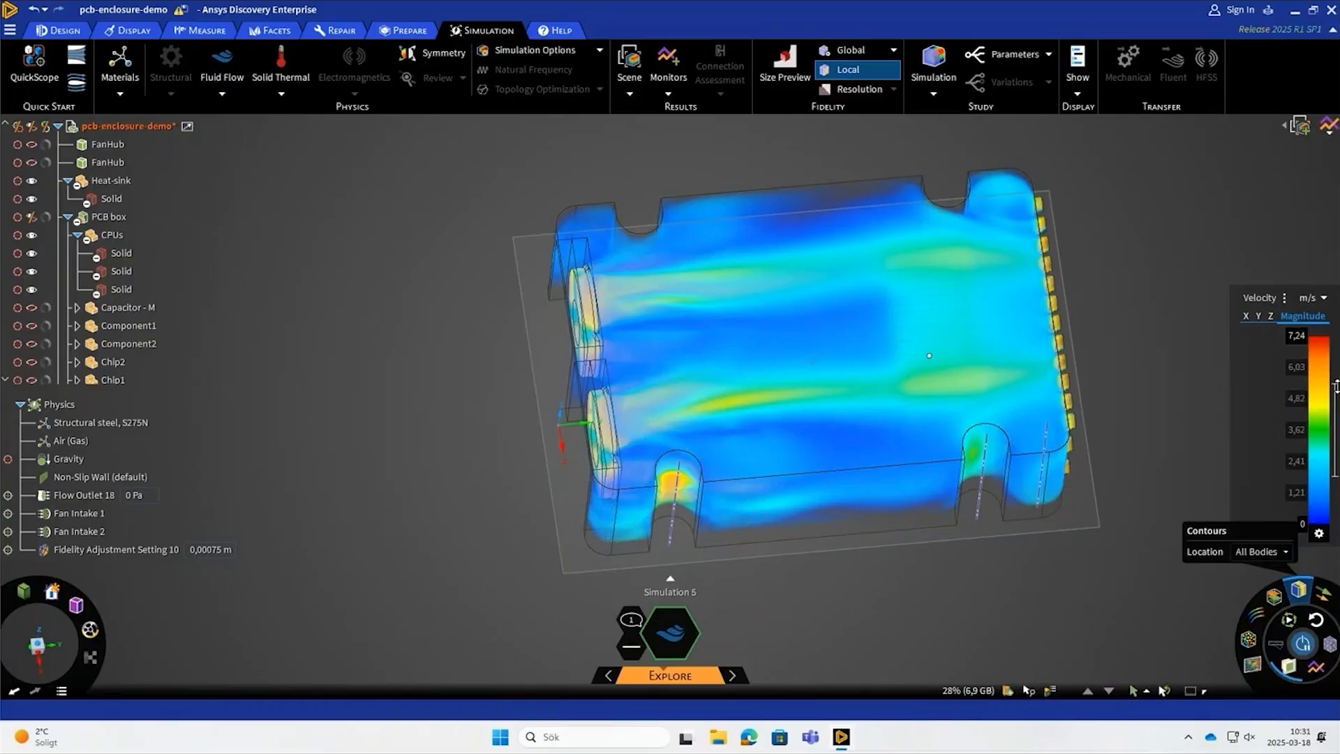
- Filter the velocity legend to its upper range so that only the fast-moving air is drawn in the enclosure
drag(1336, 386, 1336, 337)
drag(1336, 477, 1335, 413)
middle_drag(1101, 595, 839, 585)
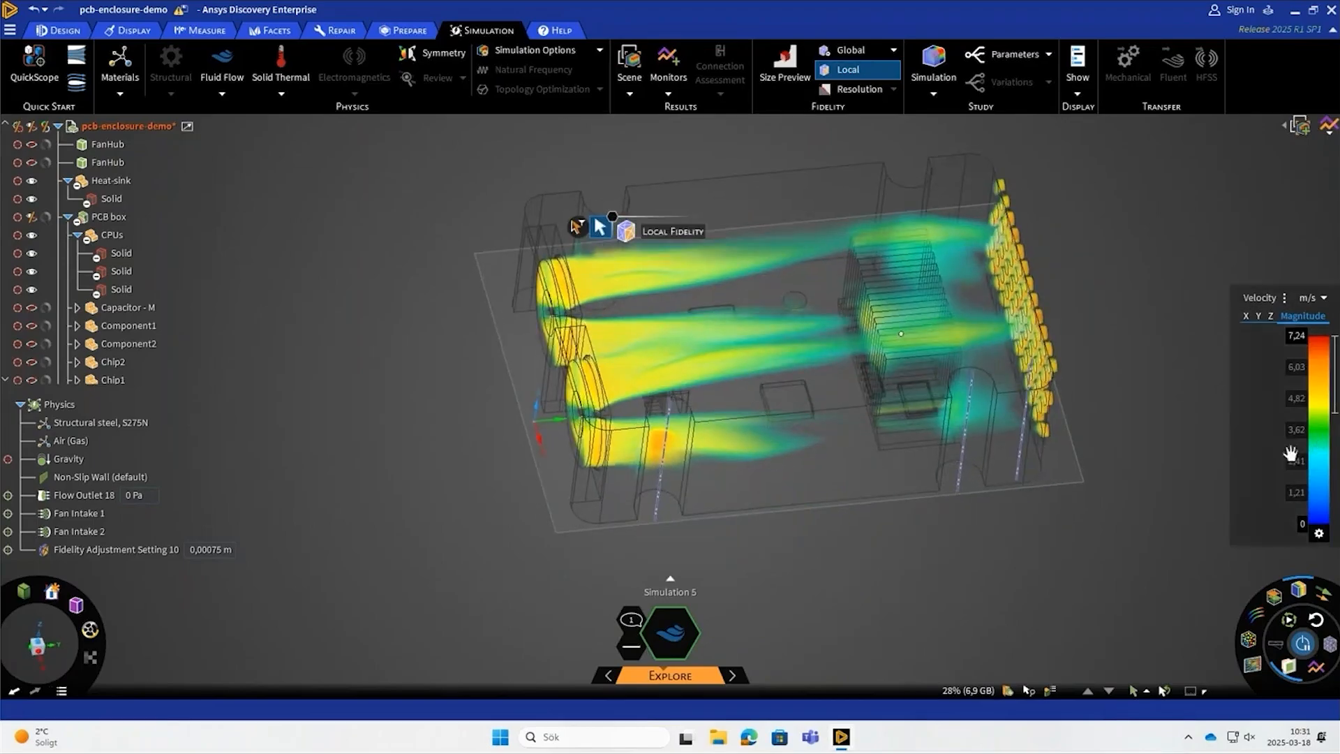
- Filter the velocity legend to its lowest range near 0 m/s and inspect the slow-air zones throughout the enclosure
drag(1336, 422, 1335, 525)
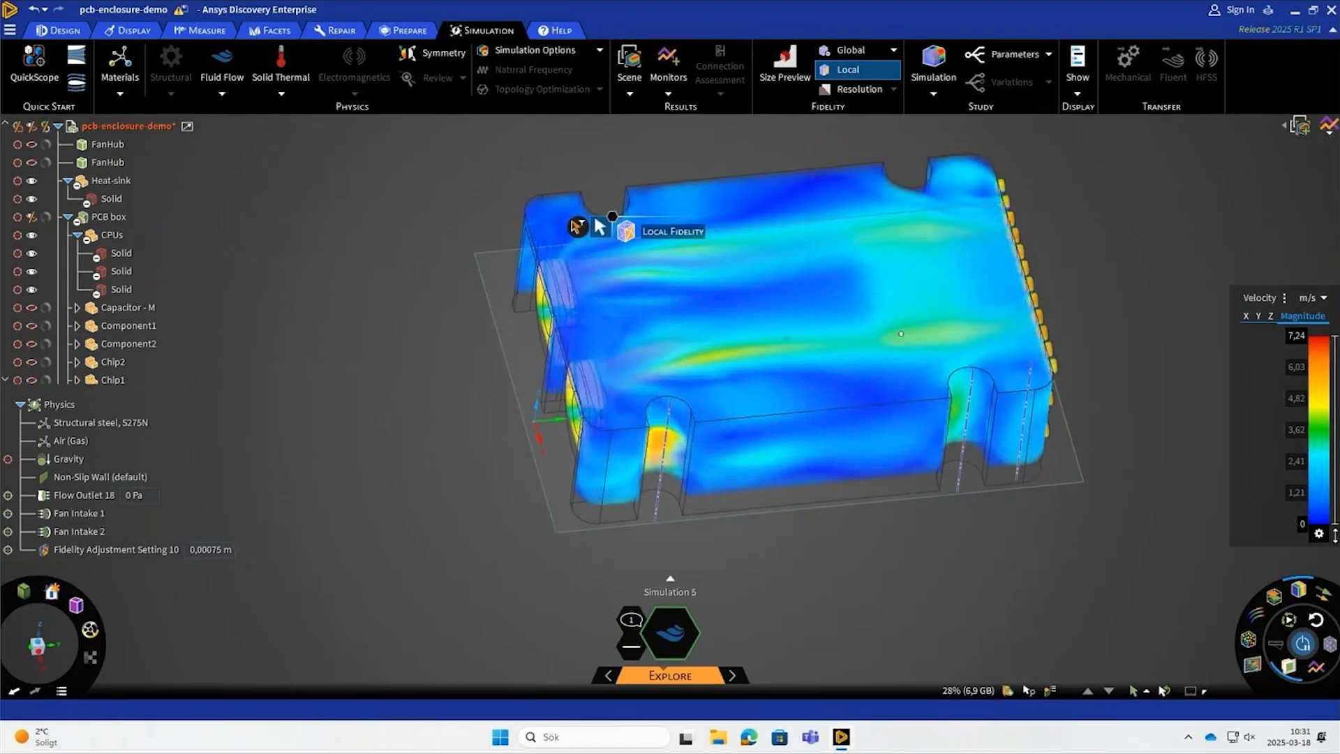
drag(1333, 334, 1335, 516)
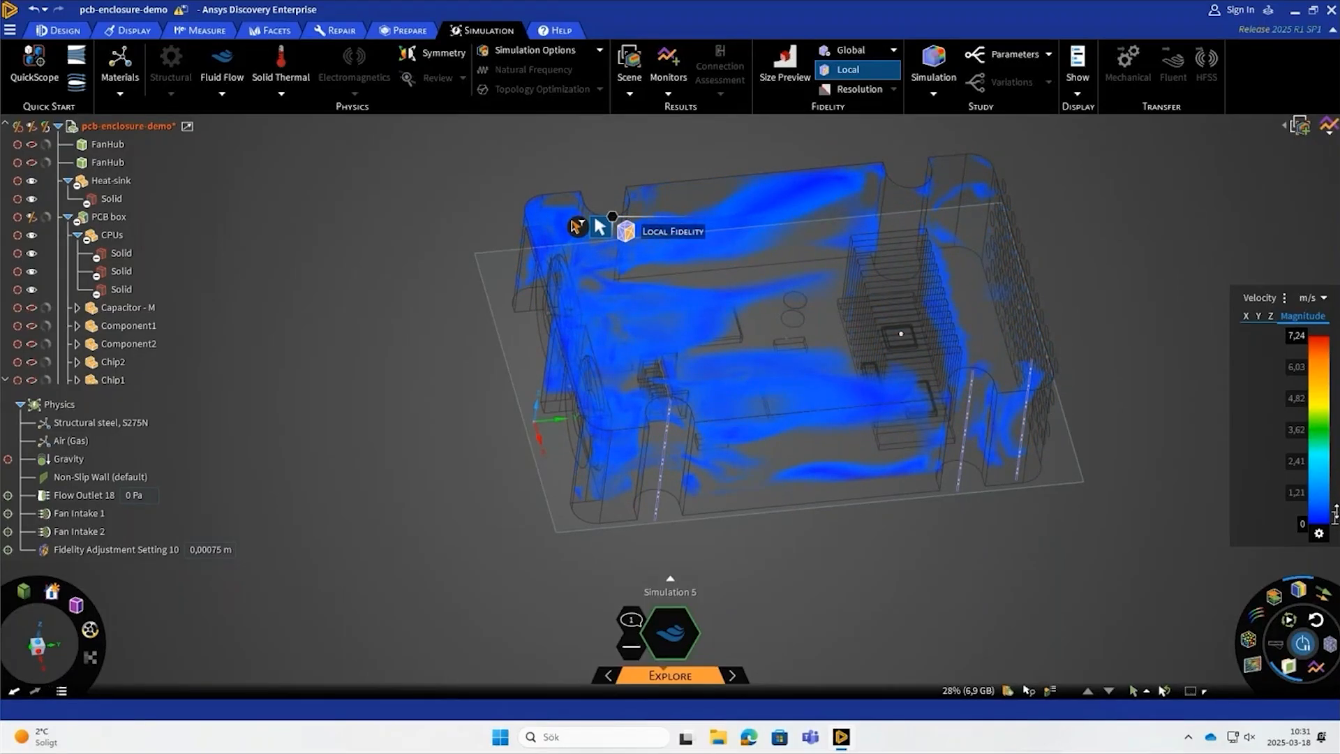
middle_drag(964, 528, 886, 576)
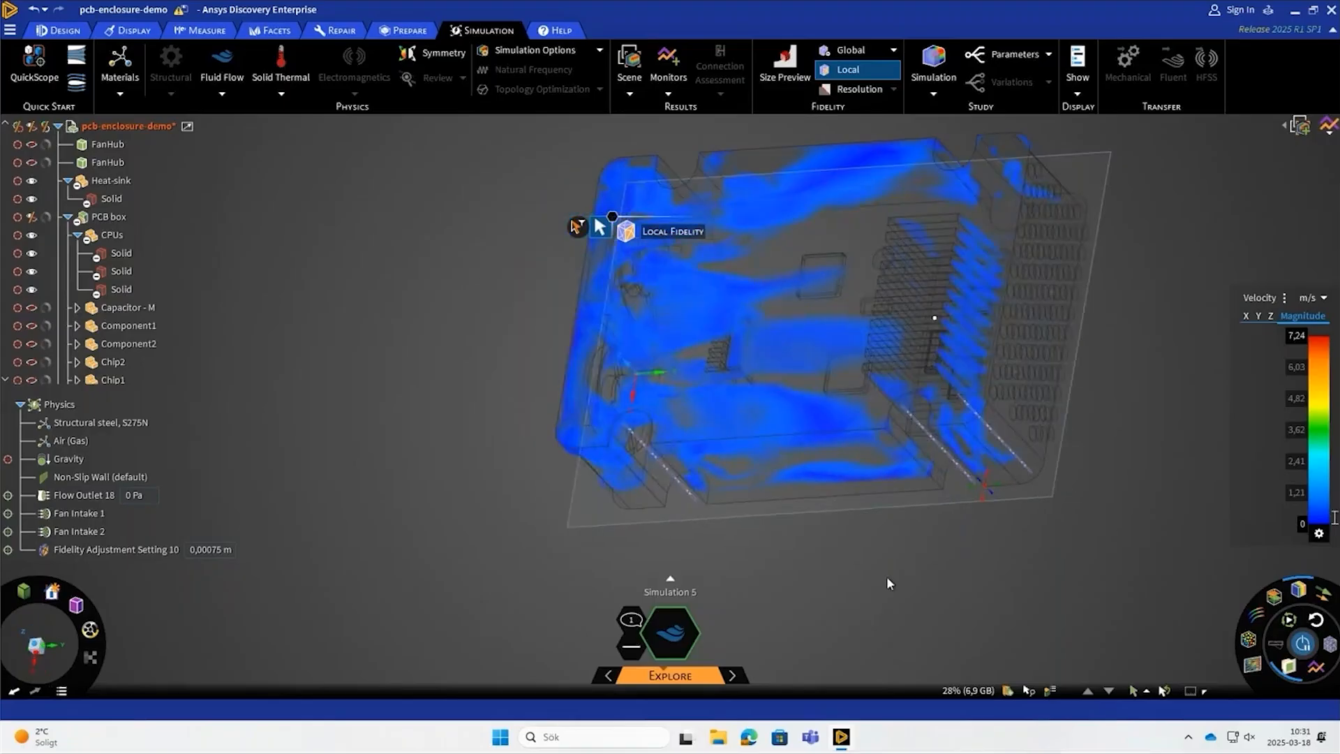
scroll(664, 334, up, 5)
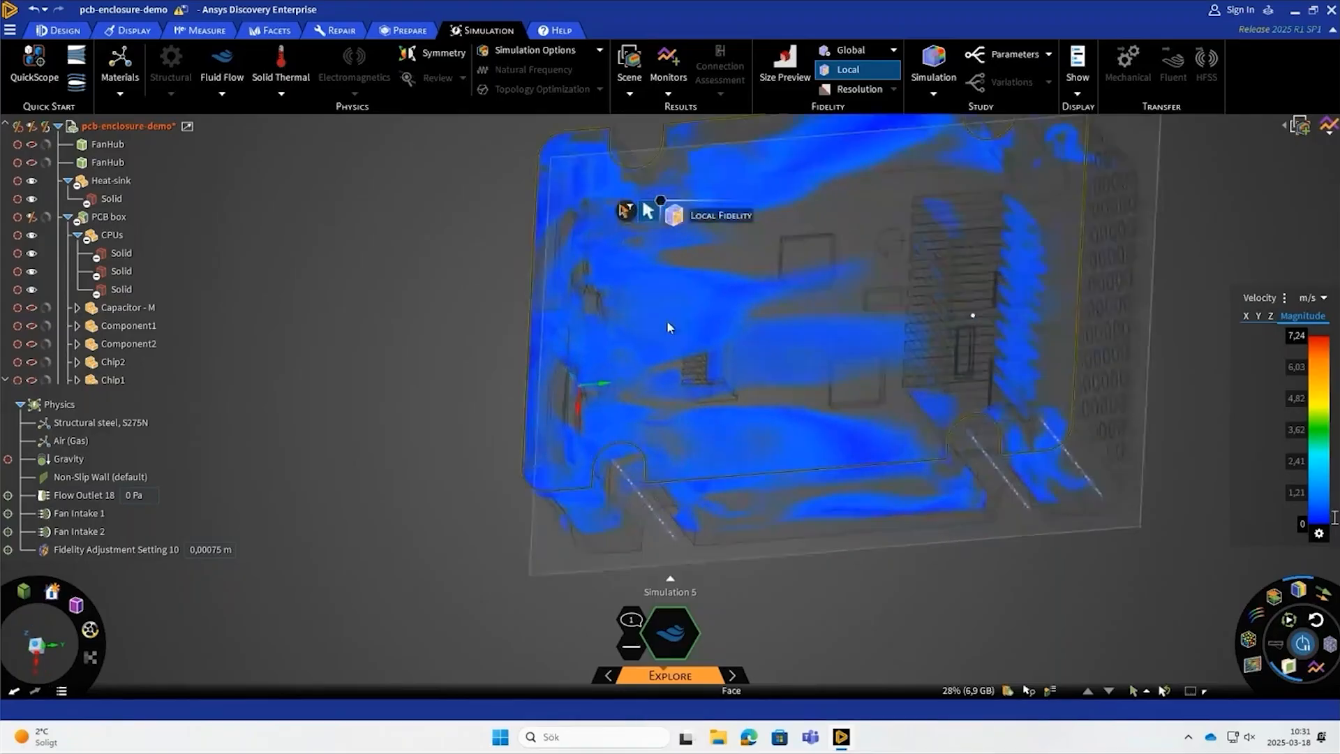
scroll(763, 390, down, 4)
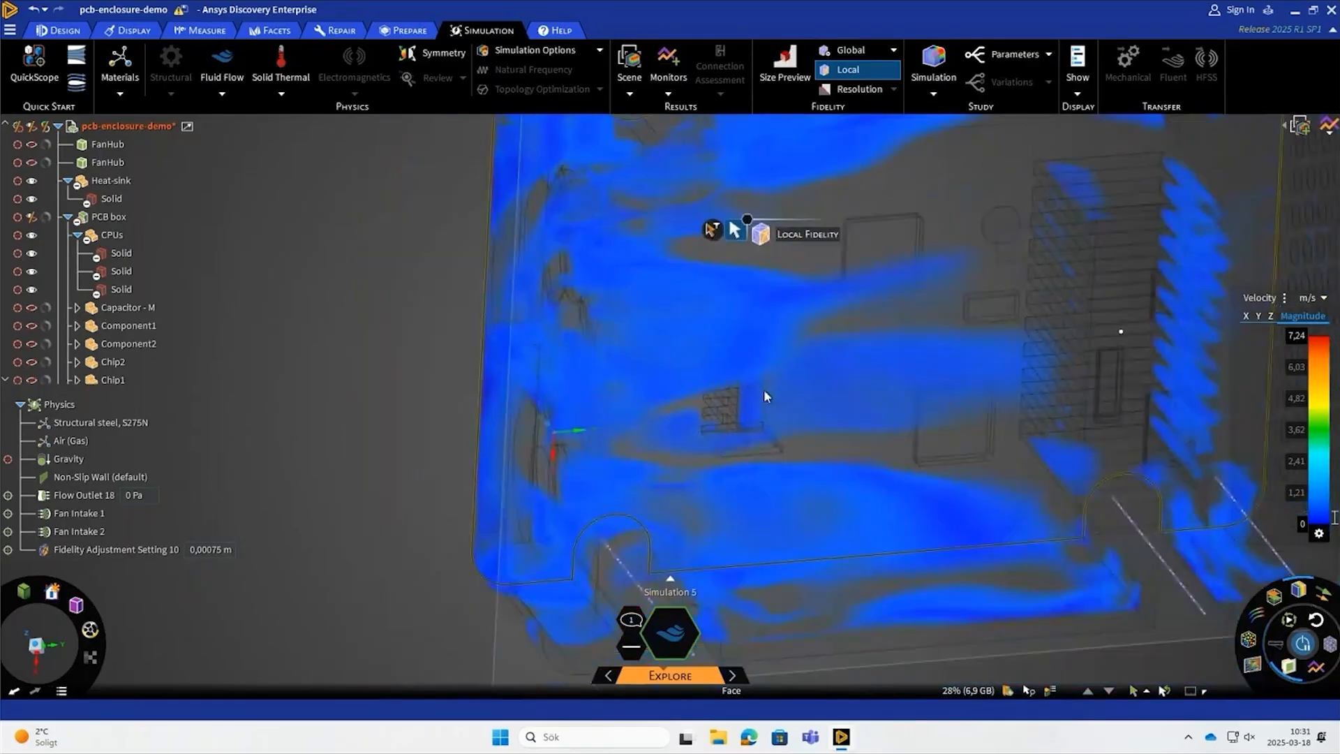
middle_drag(764, 388, 520, 525)
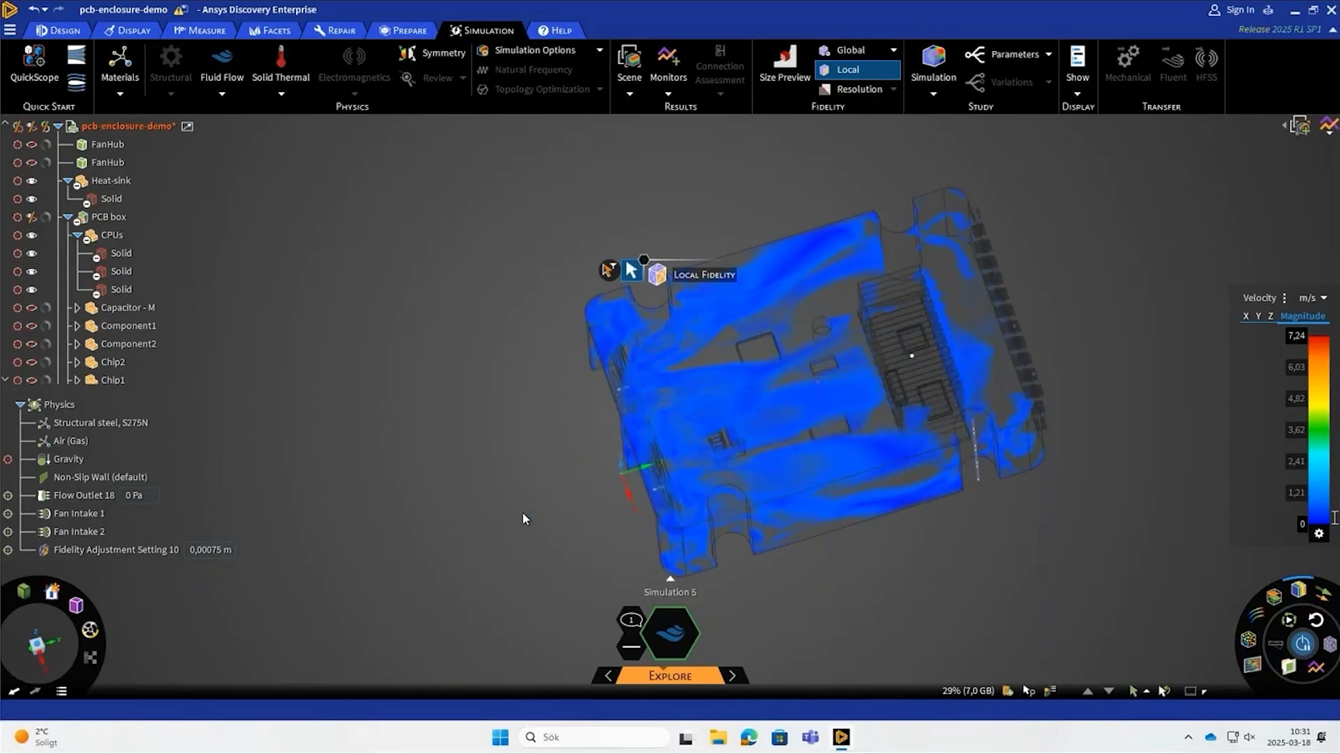